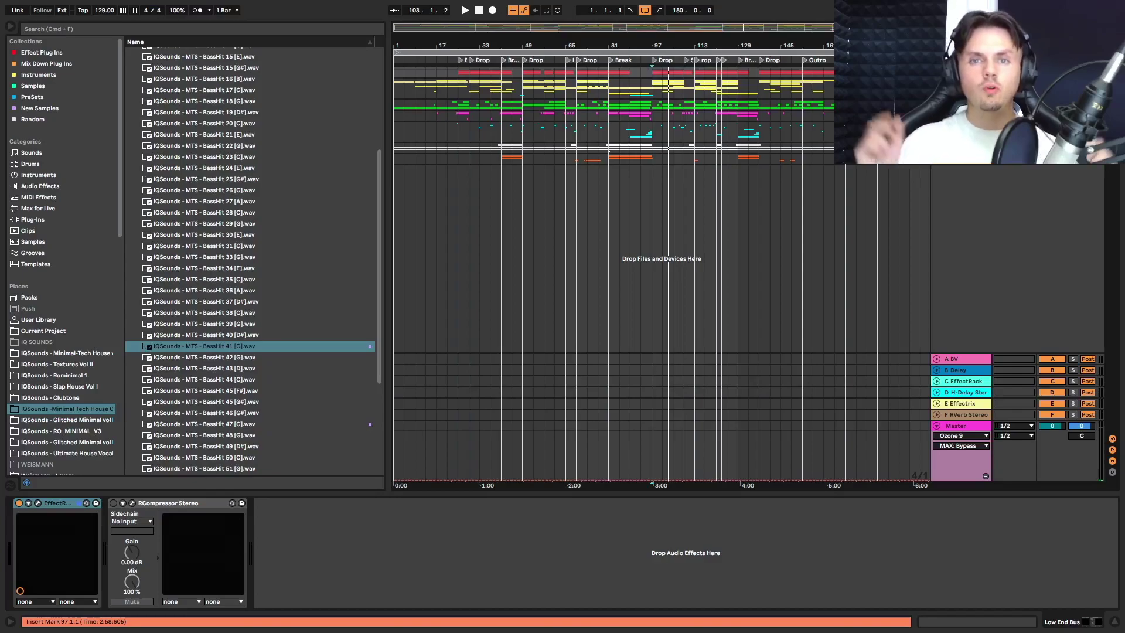
Play the arrangement from bar 89 in the break, with the timeline fitted for a closer view of the tracks.
left_click(633, 129)
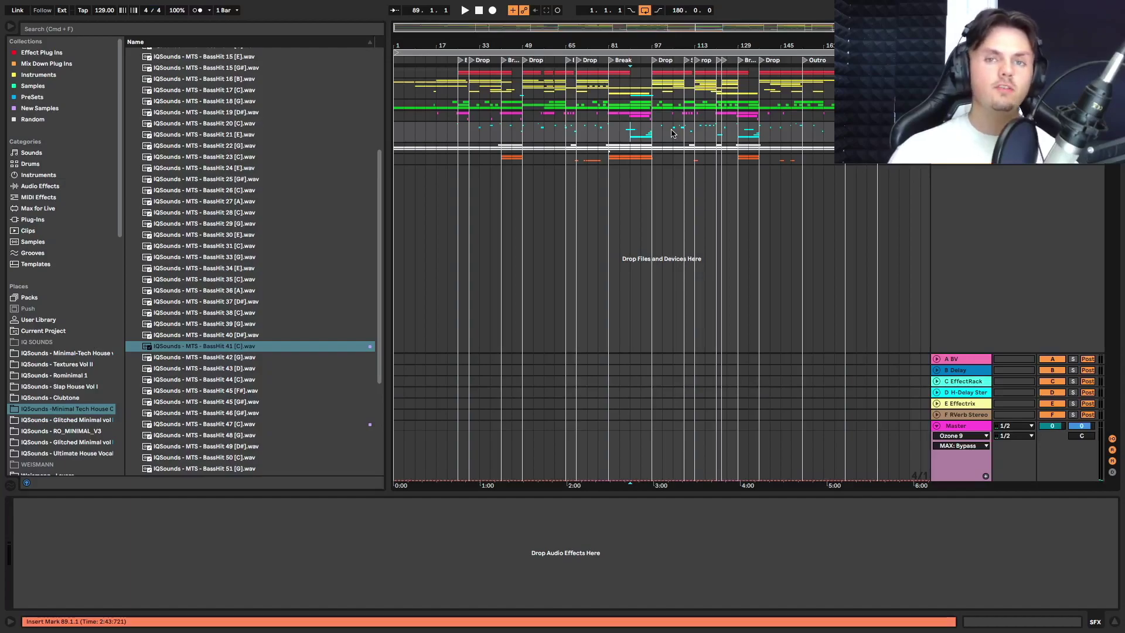
key("space")
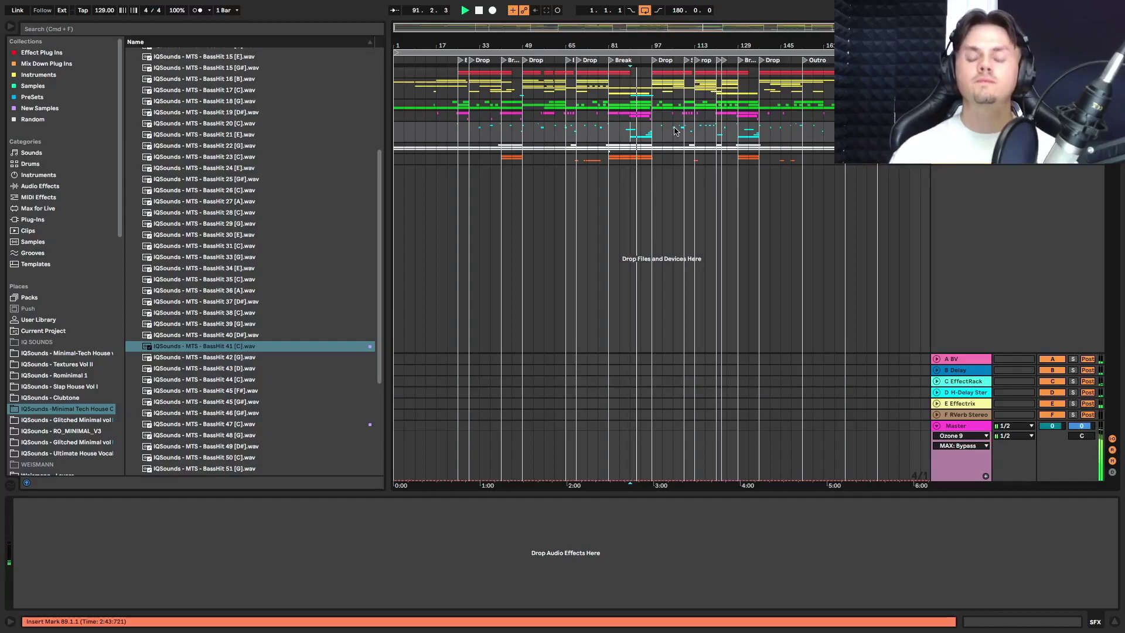
key("plus")
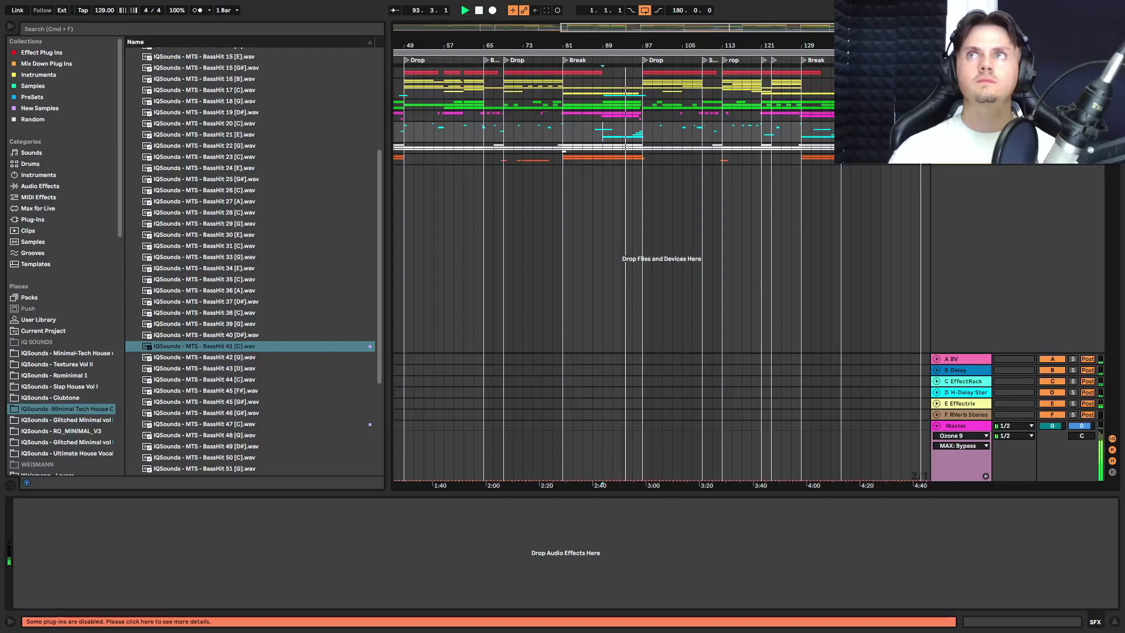
key("h")
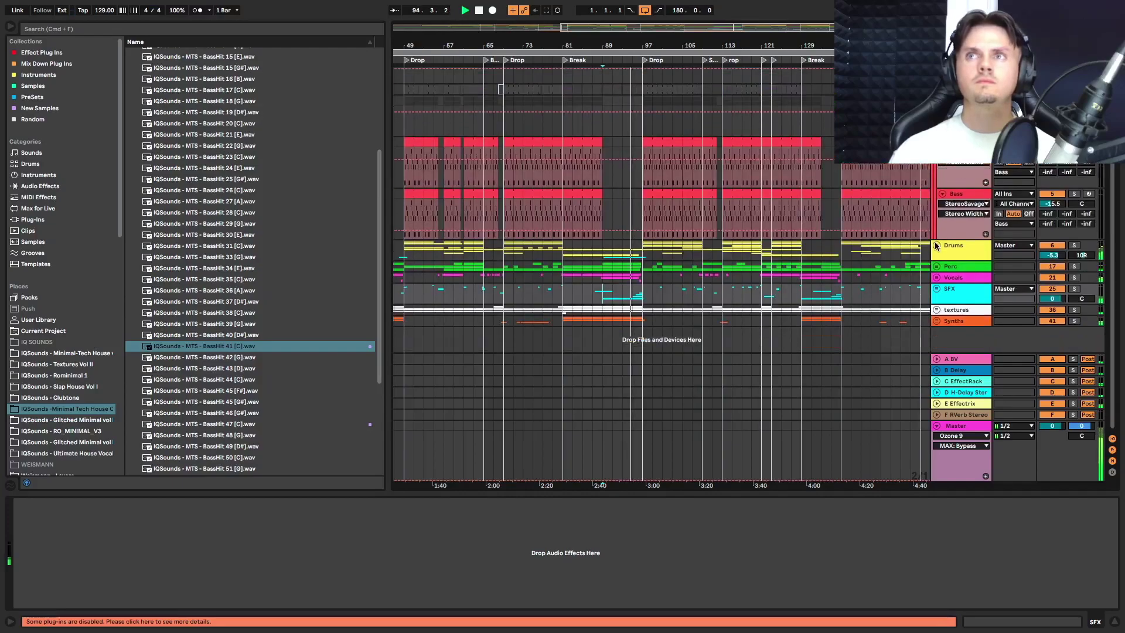
Unfold the Drums, Perc, Vocals, SFX, textures and Synths group tracks in the arrangement.
left_click(936, 245)
scroll(936, 245, "down", 5)
scroll(935, 245, "down", 6)
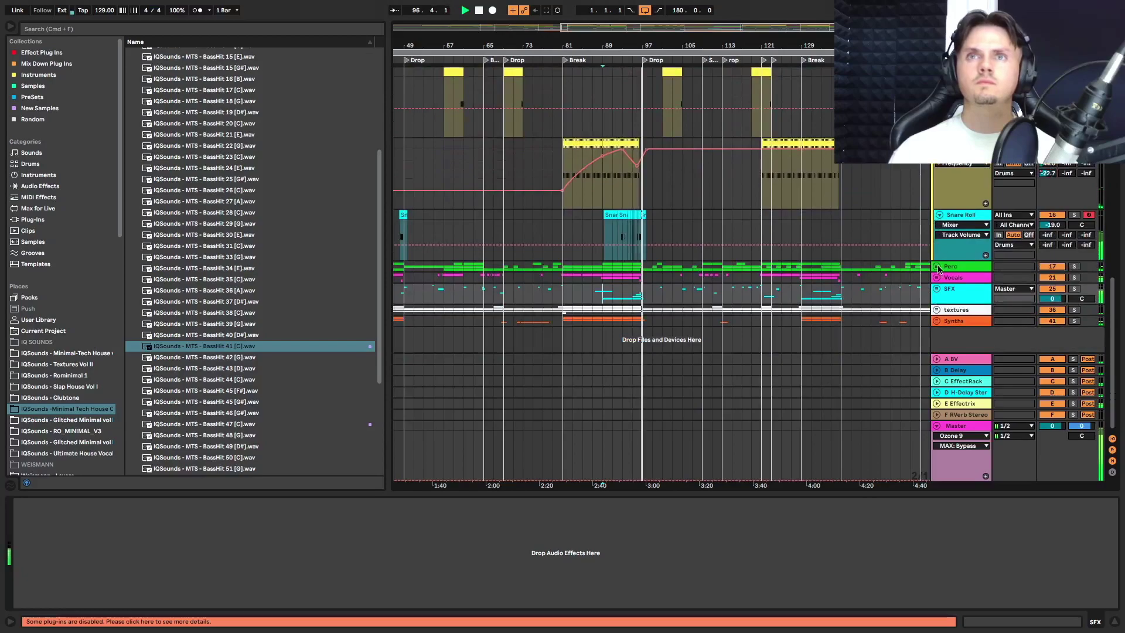
left_click(937, 267)
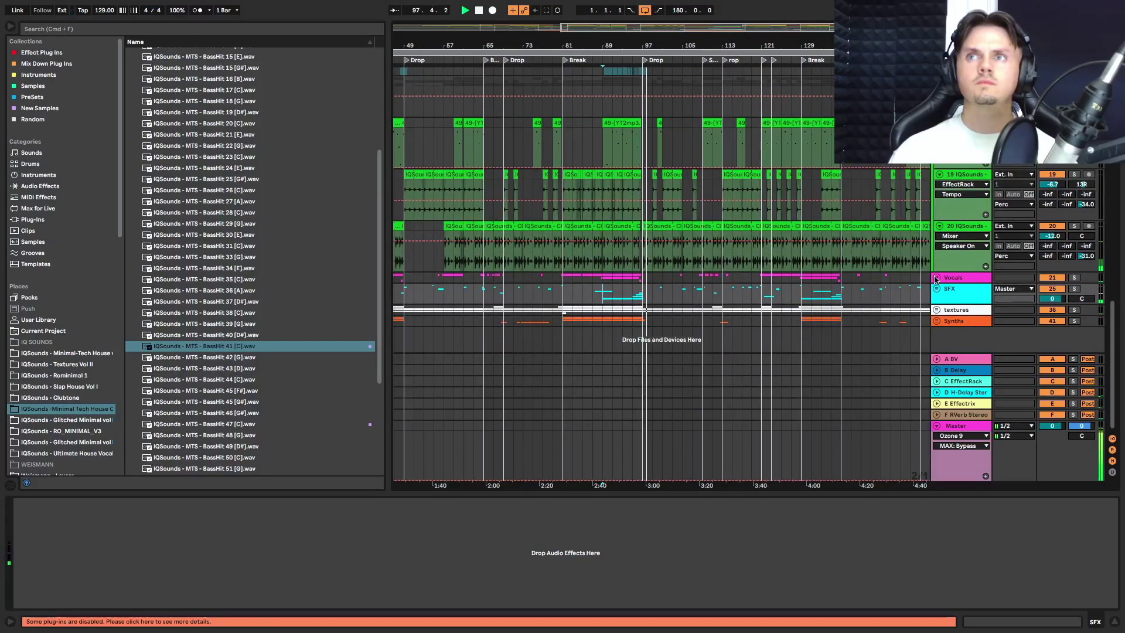
left_click(935, 278)
left_click(937, 290)
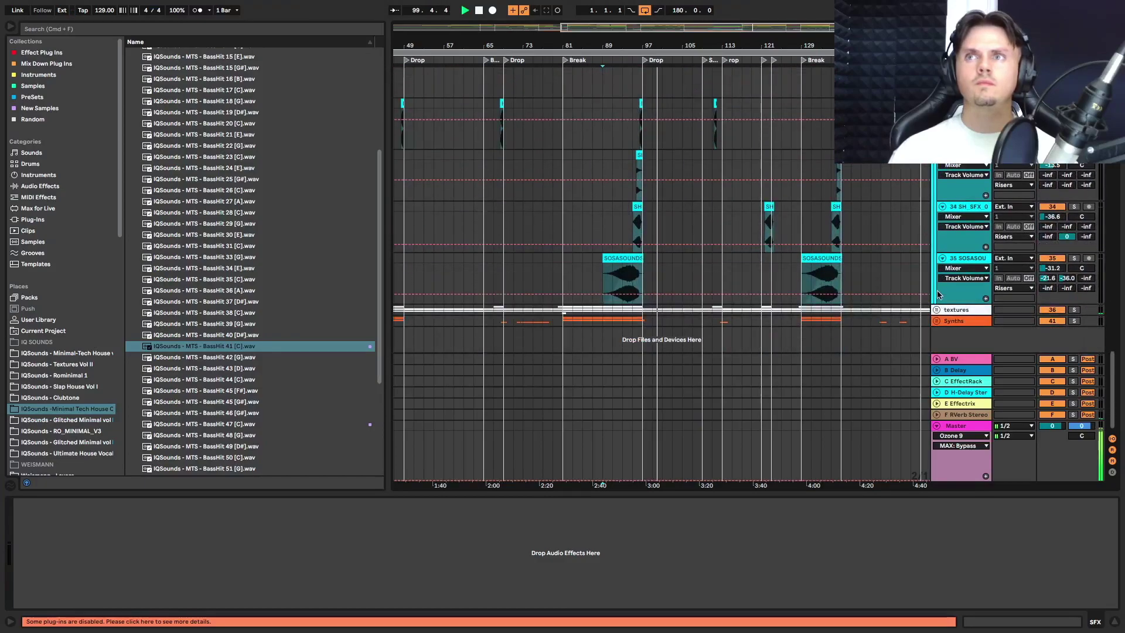
left_click(936, 309)
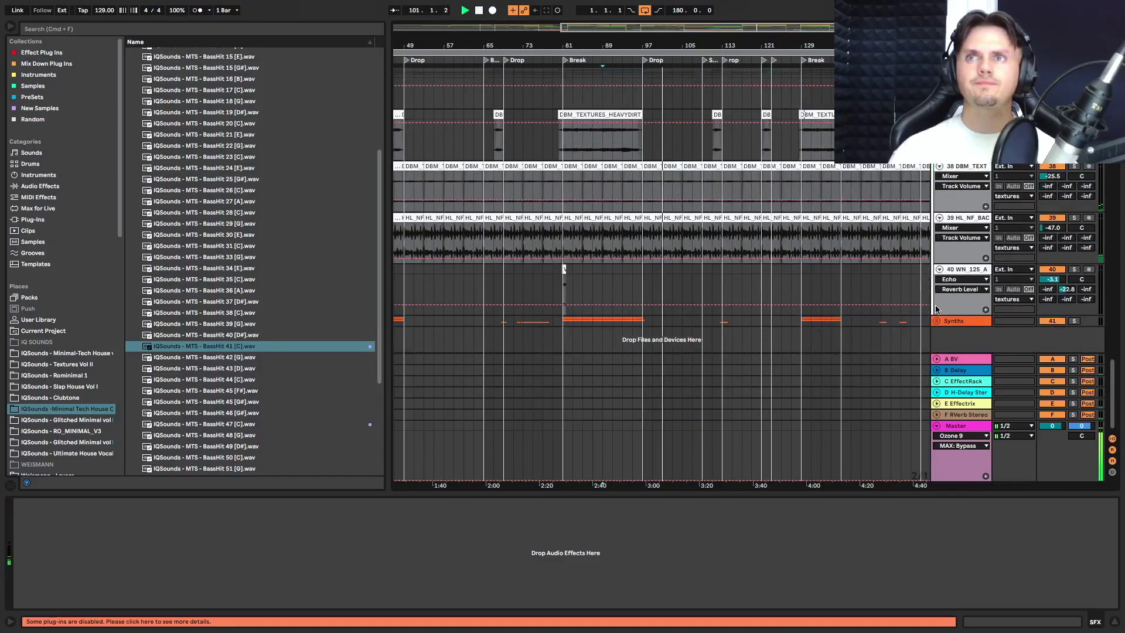
left_click(936, 320)
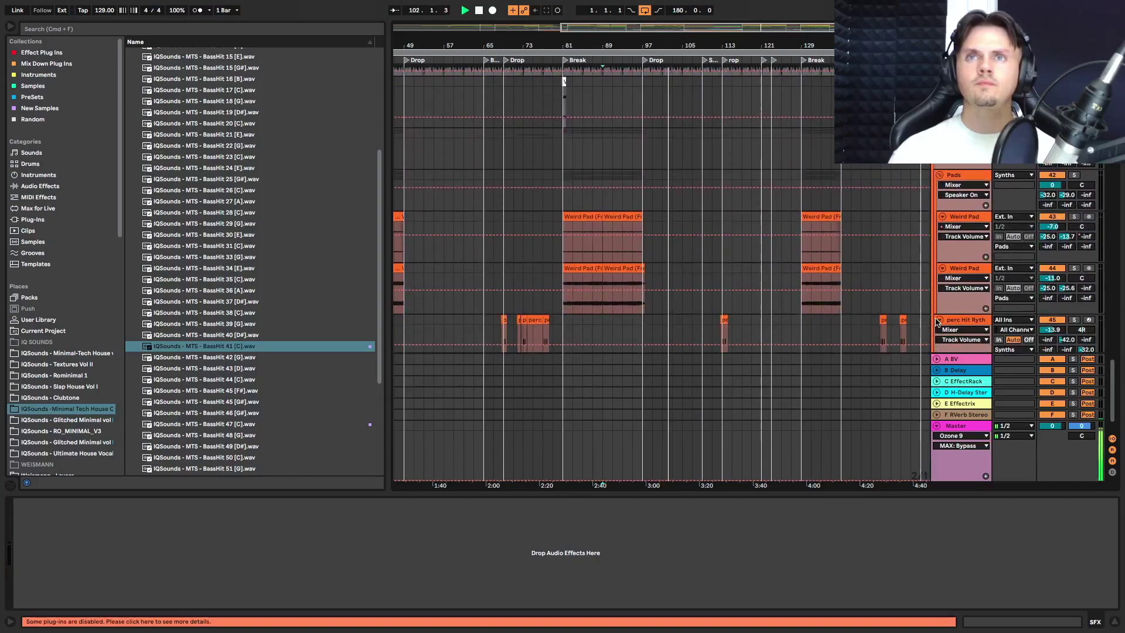
Examine the synth, SFX and vocal clips around the drop and short break during playback.
scroll(936, 322, "down", 1)
scroll(788, 274, "up", 10)
scroll(780, 269, "right", 2)
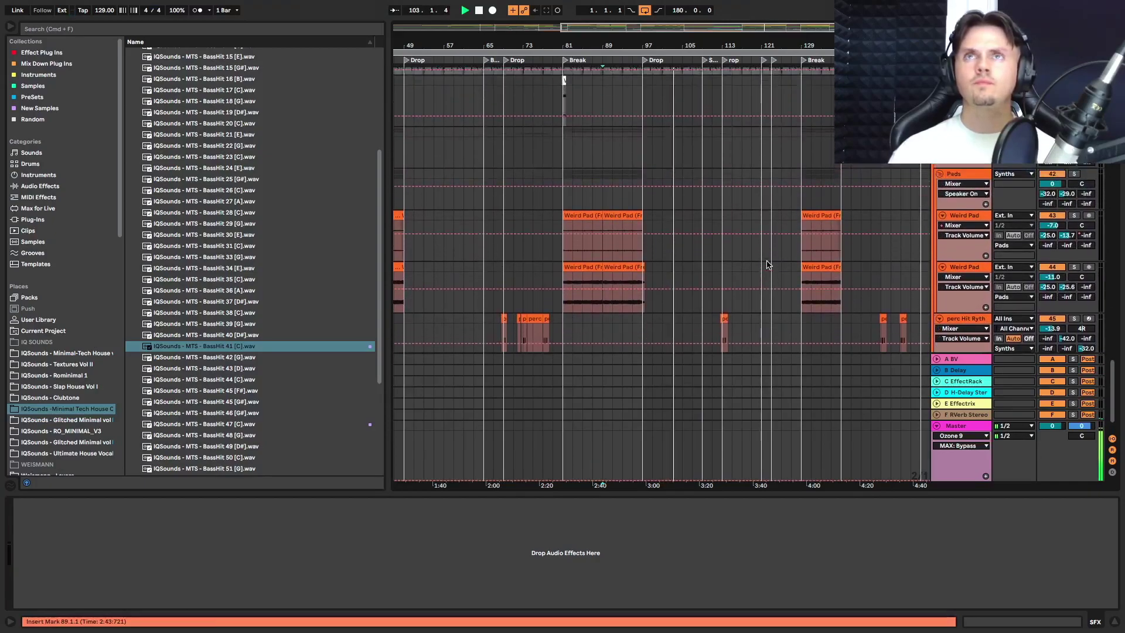
scroll(767, 265, "up", 10)
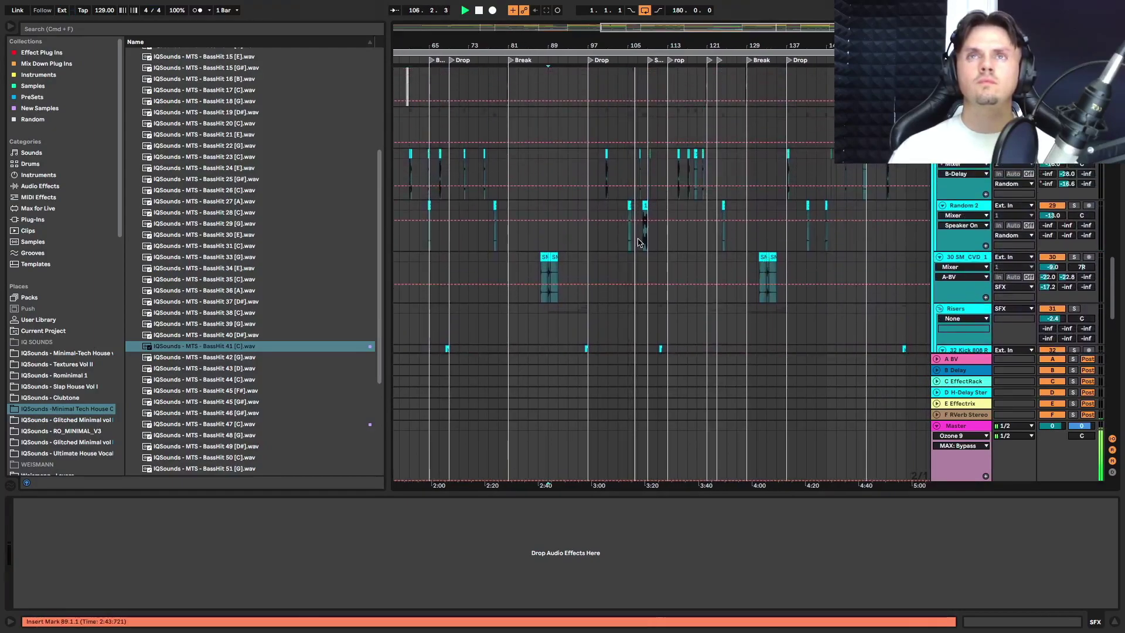
scroll(639, 241, "up", 2)
scroll(639, 242, "up", 2)
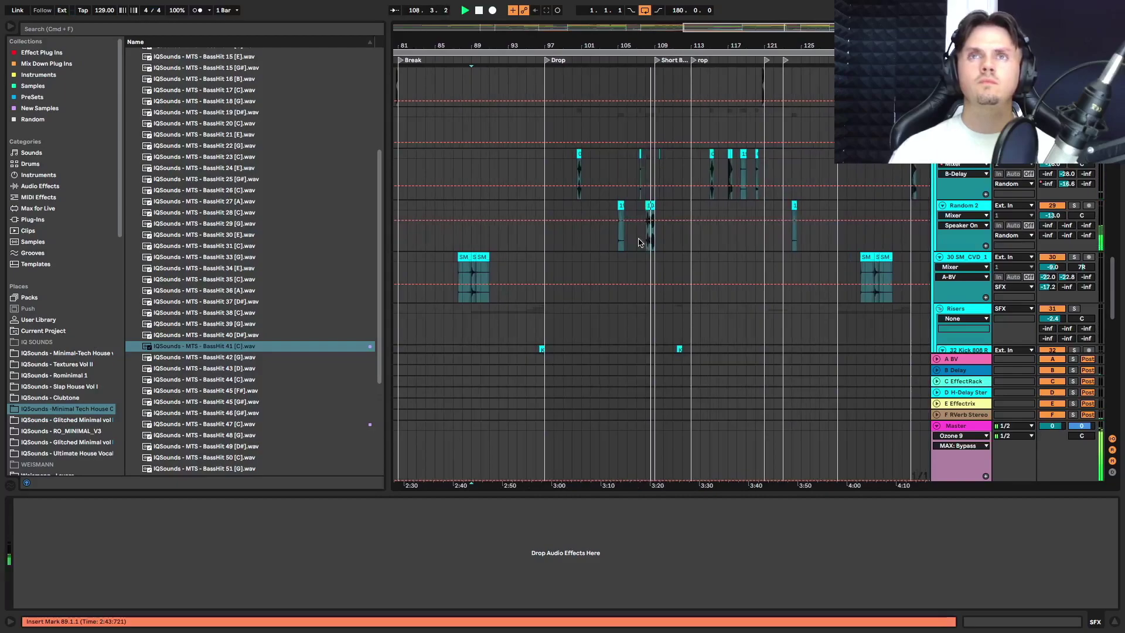
scroll(640, 242, "up", 8)
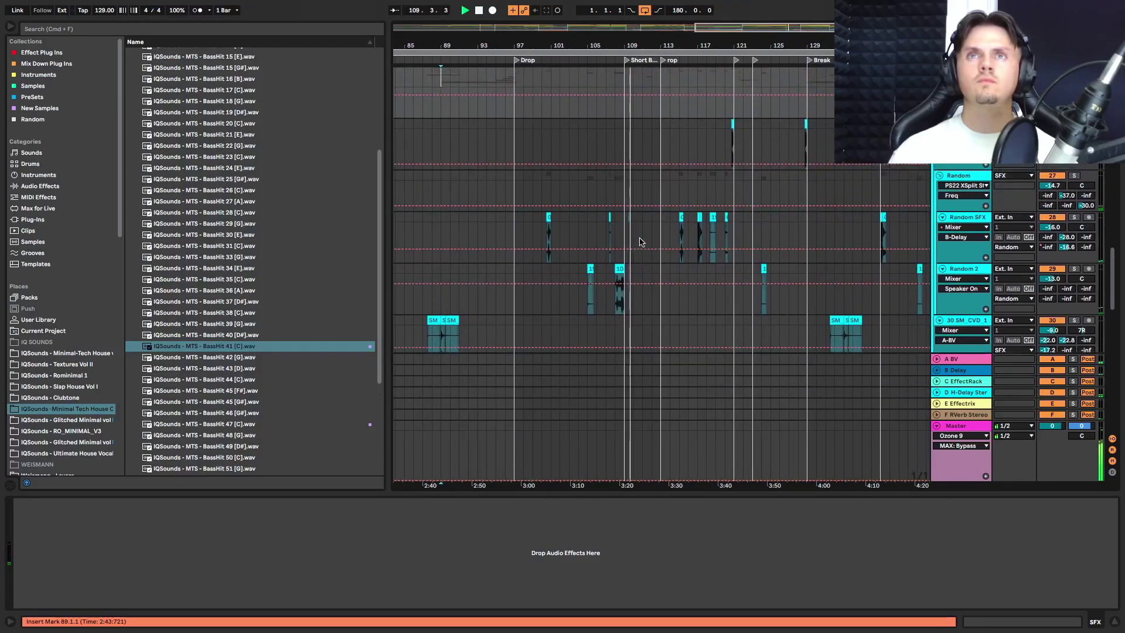
scroll(640, 242, "up", 8)
scroll(640, 242, "up", 2)
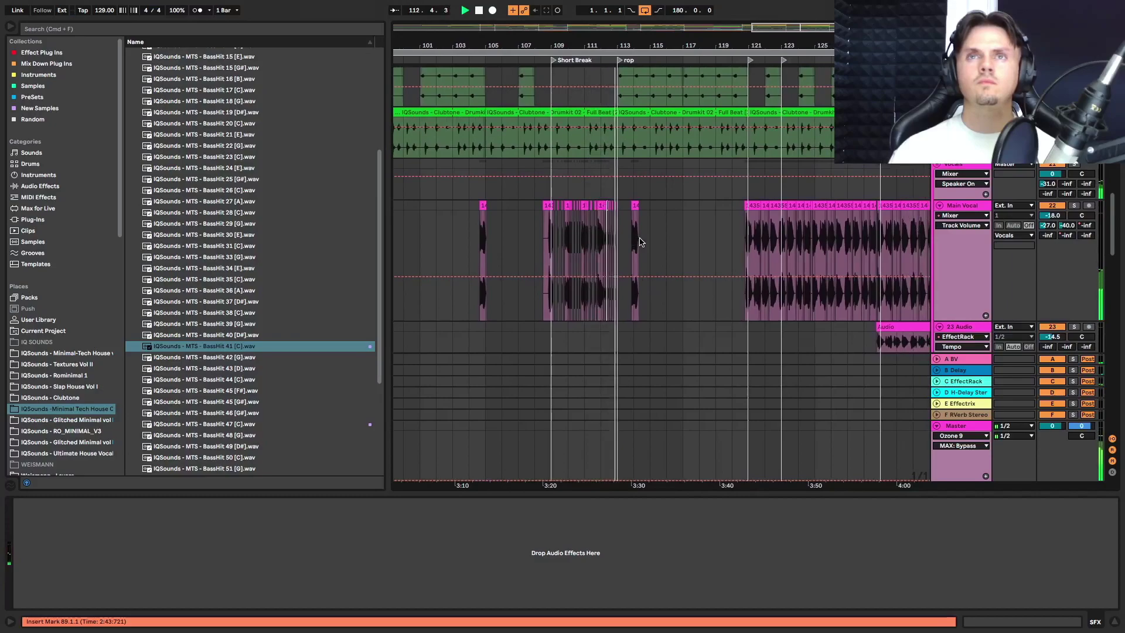
scroll(638, 242, "up", 3)
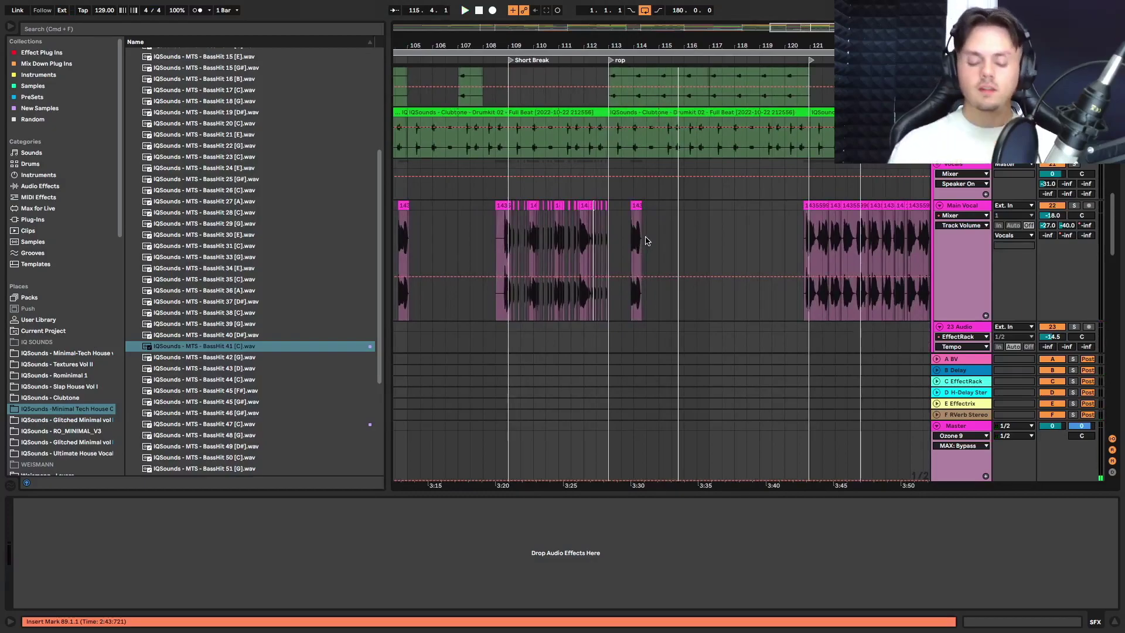
Place the insert marker on the Kick track at bar 97, the start of the drop, and listen to the kick alone.
scroll(647, 233, "up", 10)
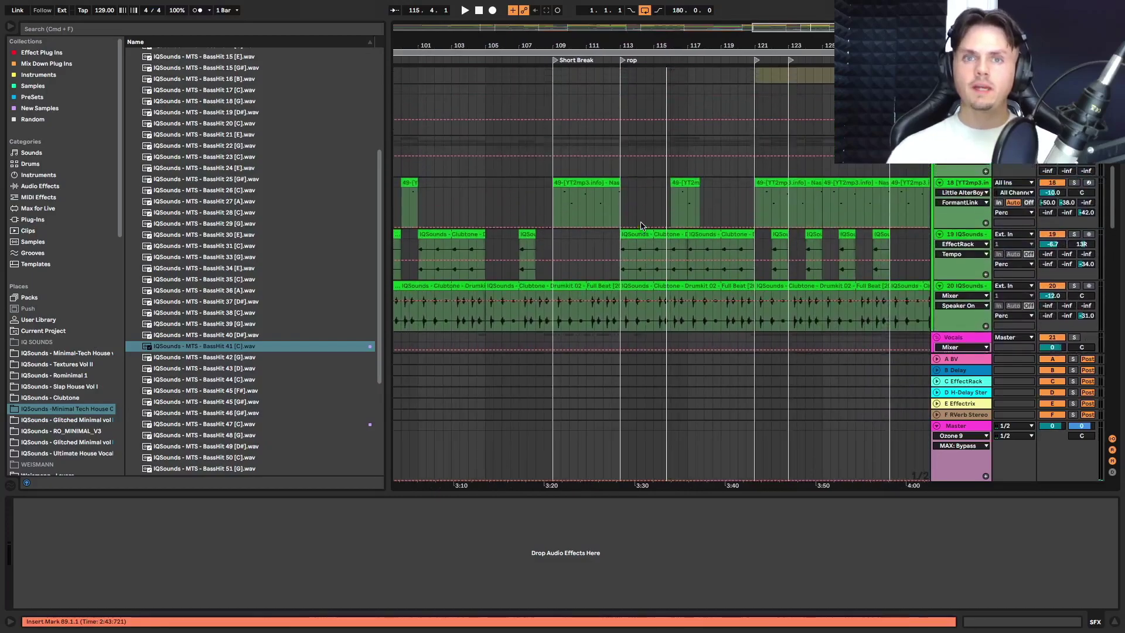
scroll(641, 226, "up", 10)
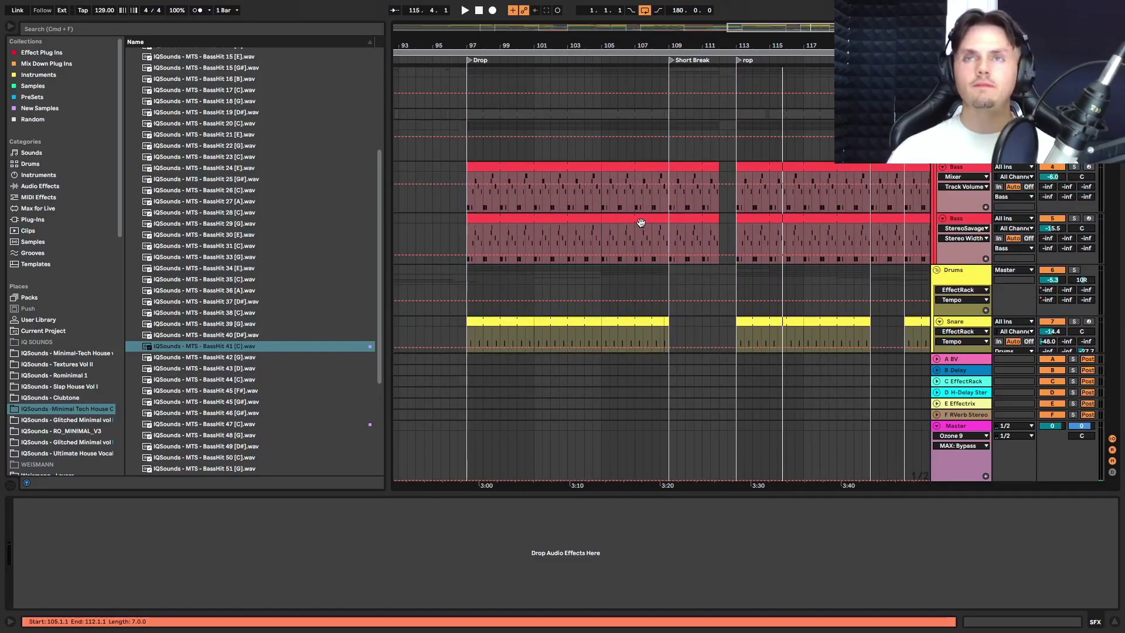
scroll(641, 223, "right", 5)
left_click(642, 222)
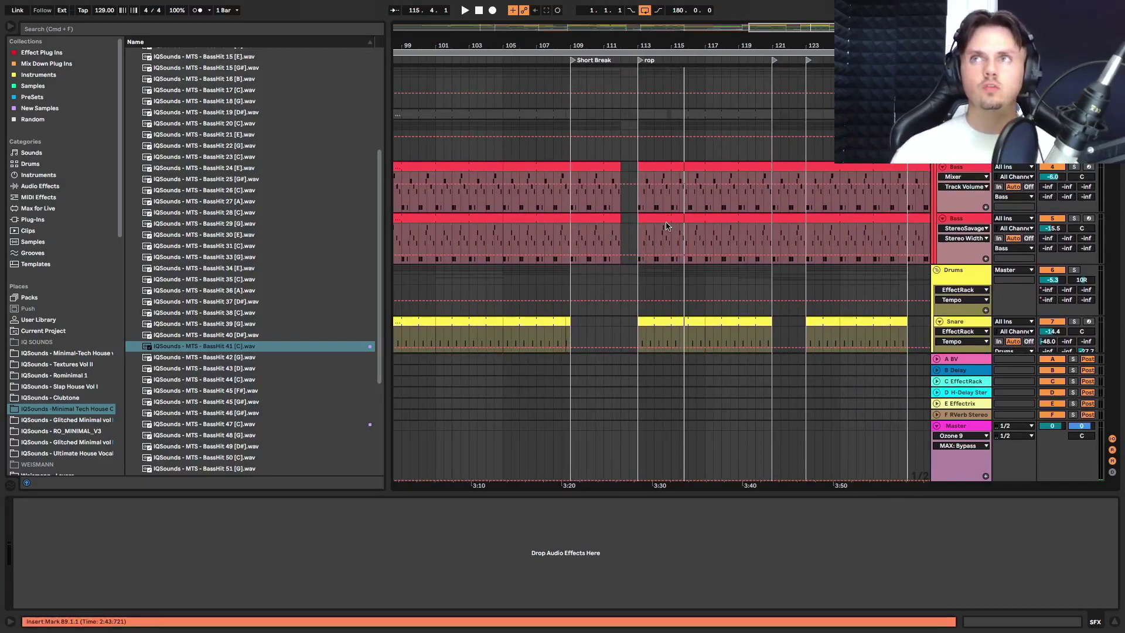
scroll(666, 226, "left", 1)
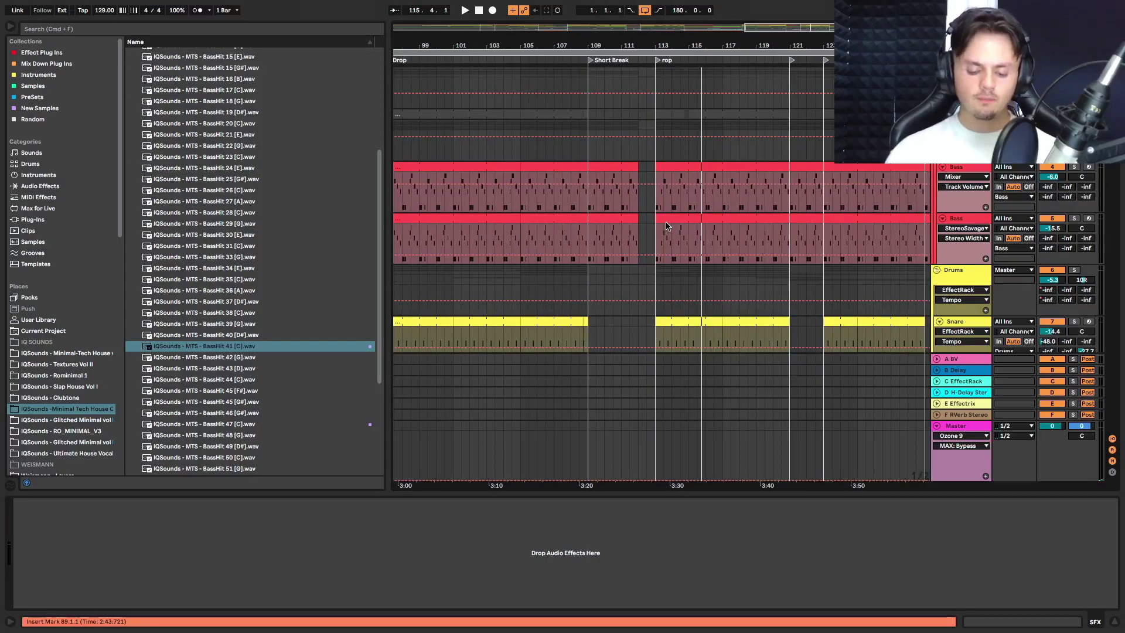
scroll(538, 250, "left", 10)
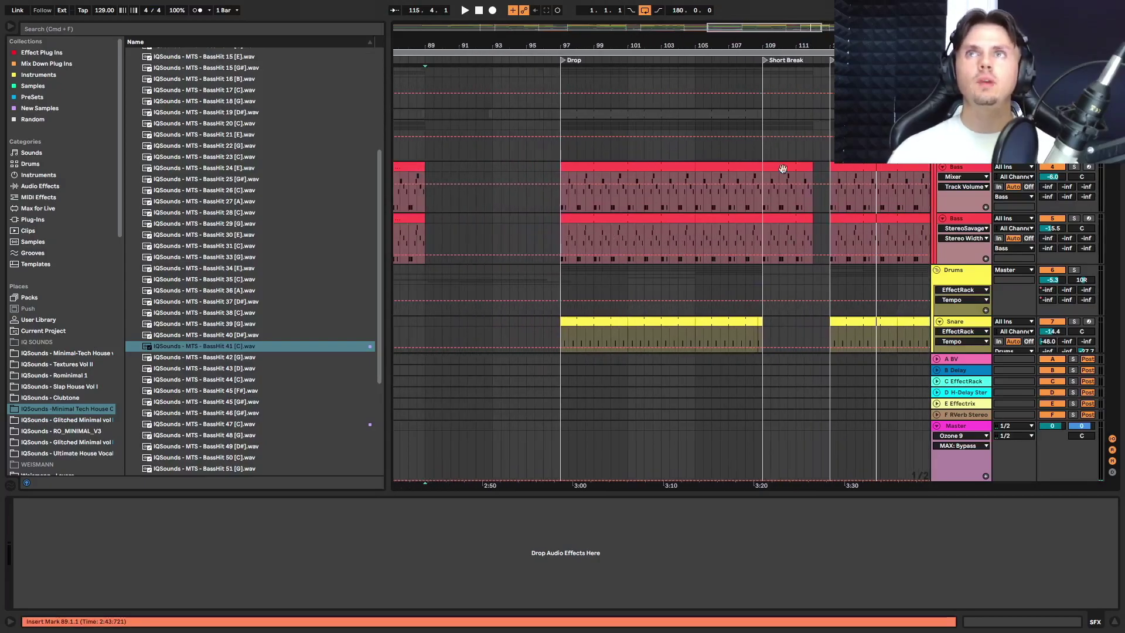
scroll(661, 236, "up", 2)
left_click(574, 173)
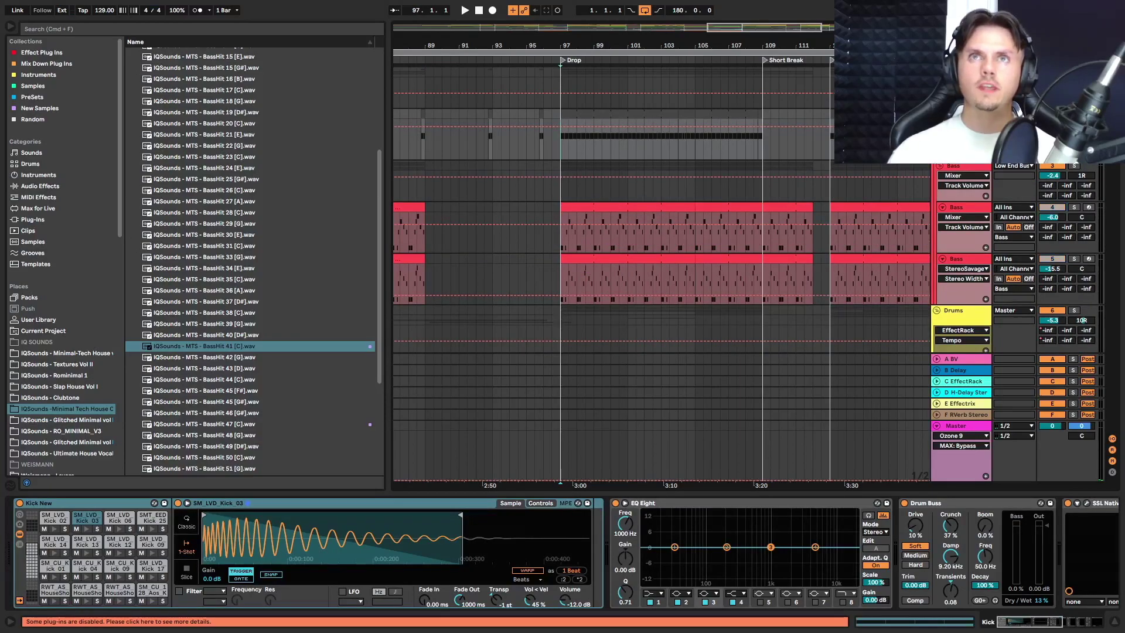
key("space")
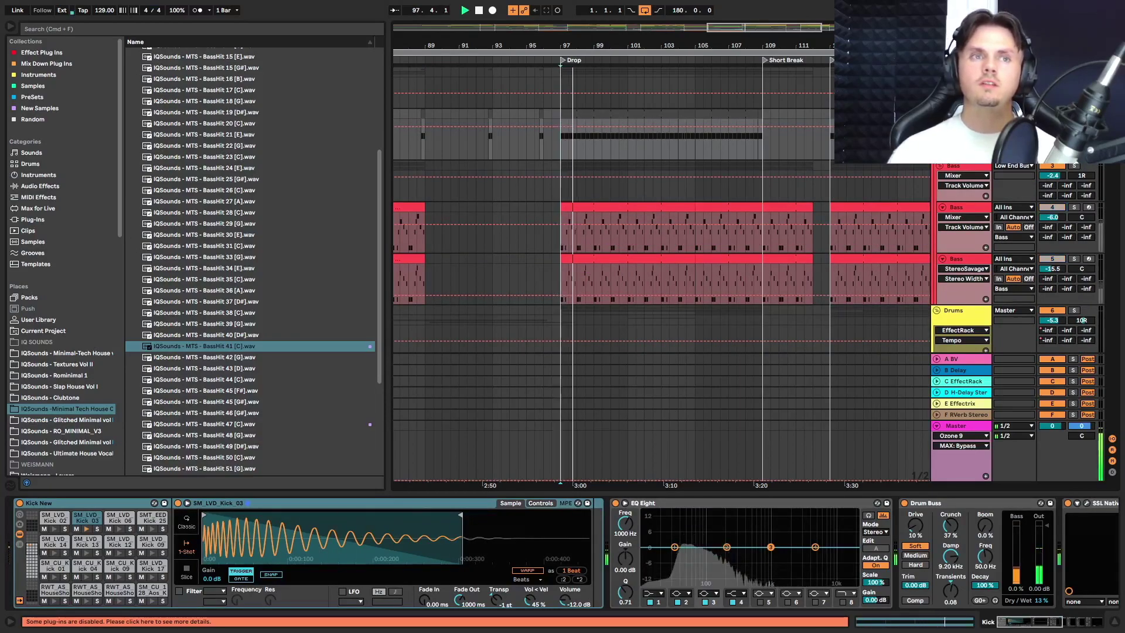
key("space")
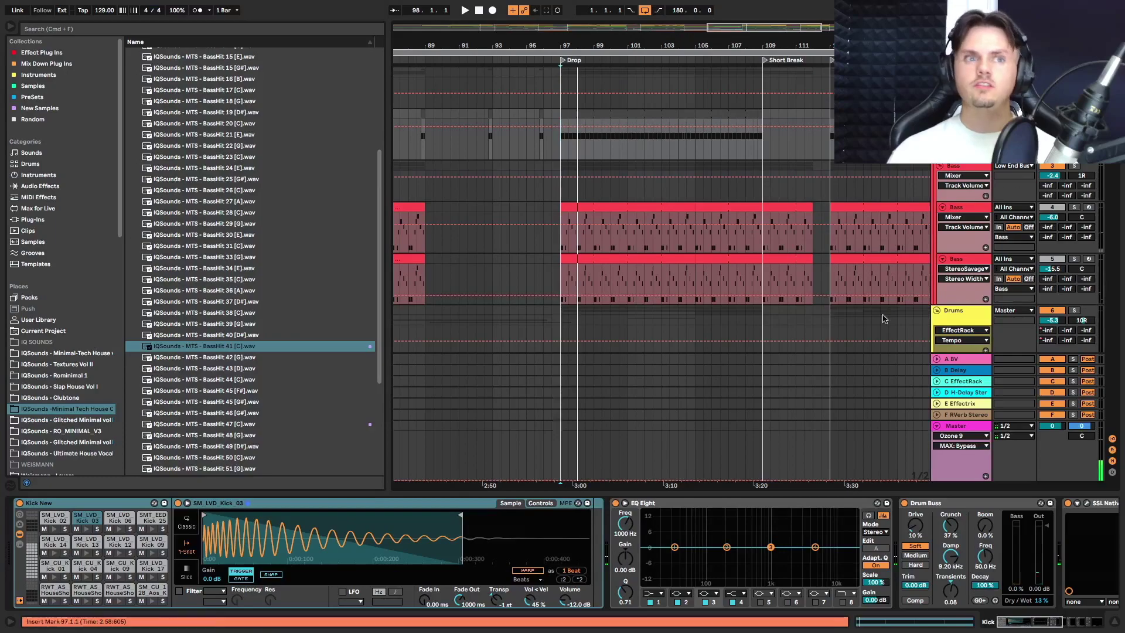
Replay the kick from bar 97 and briefly open the SSL Native plug-in in its device chain.
key("space")
scroll(471, 520, "right", 5)
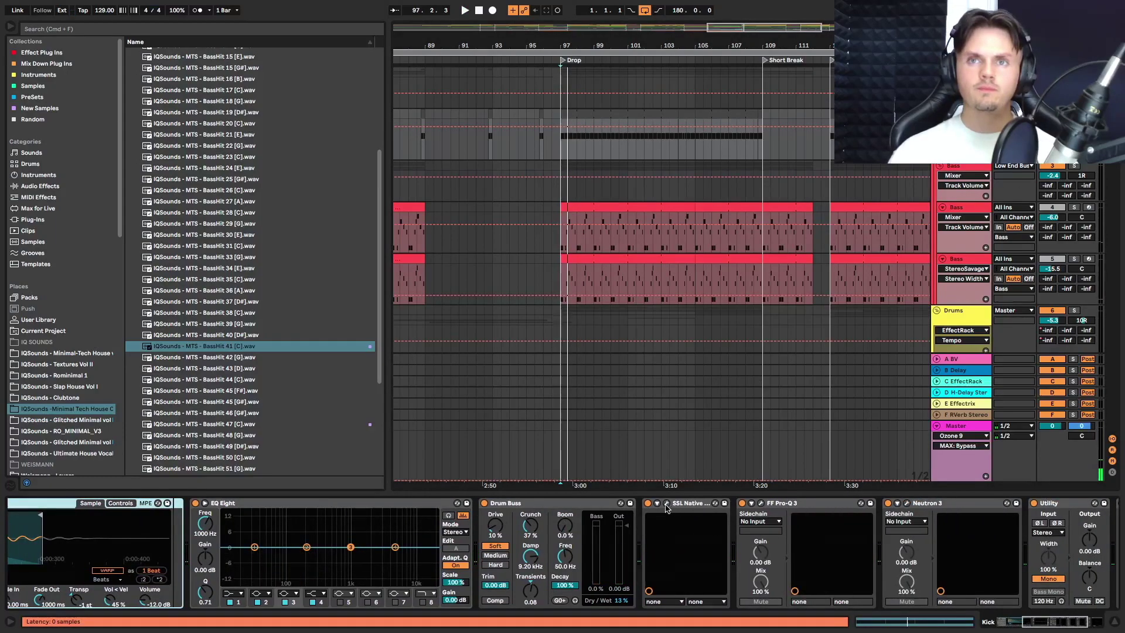
left_click(667, 506)
left_click(667, 508)
key("space")
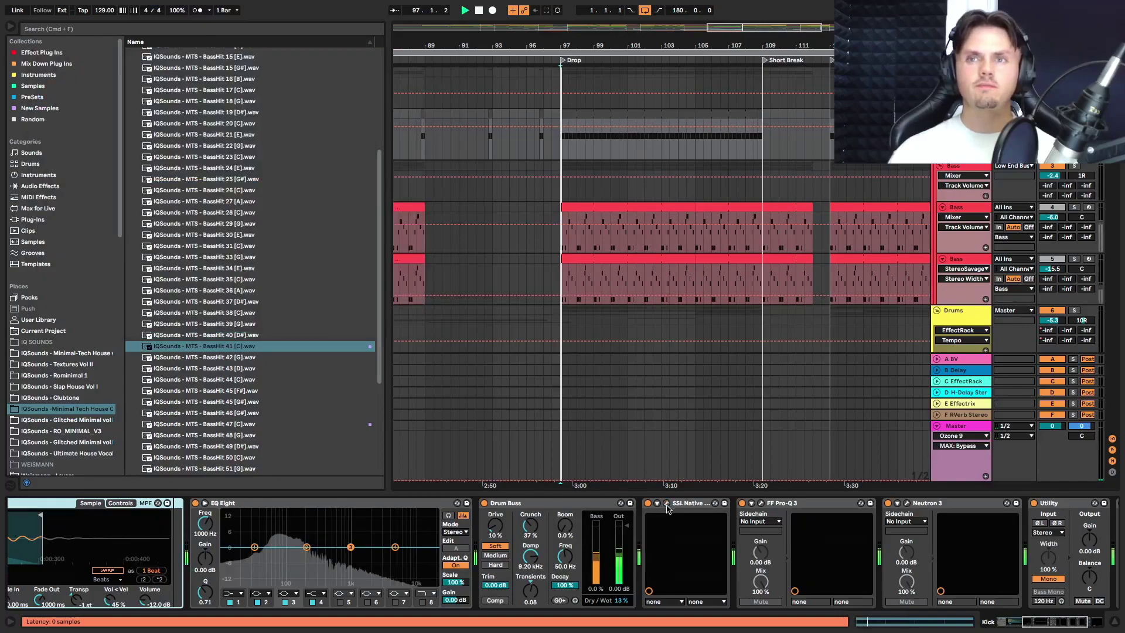
Open Neutron 3 at the end of the kick's device chain and inspect its Sculptor and Exciter modules, including the Exciter presets.
scroll(666, 509, "right", 5)
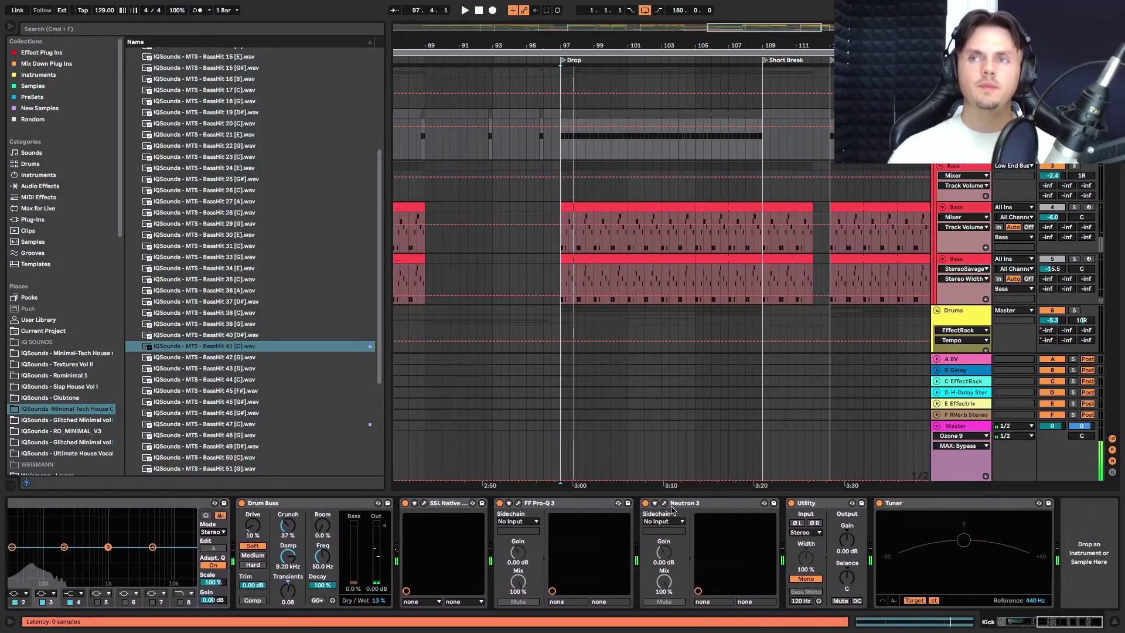
left_click(665, 503)
key("space")
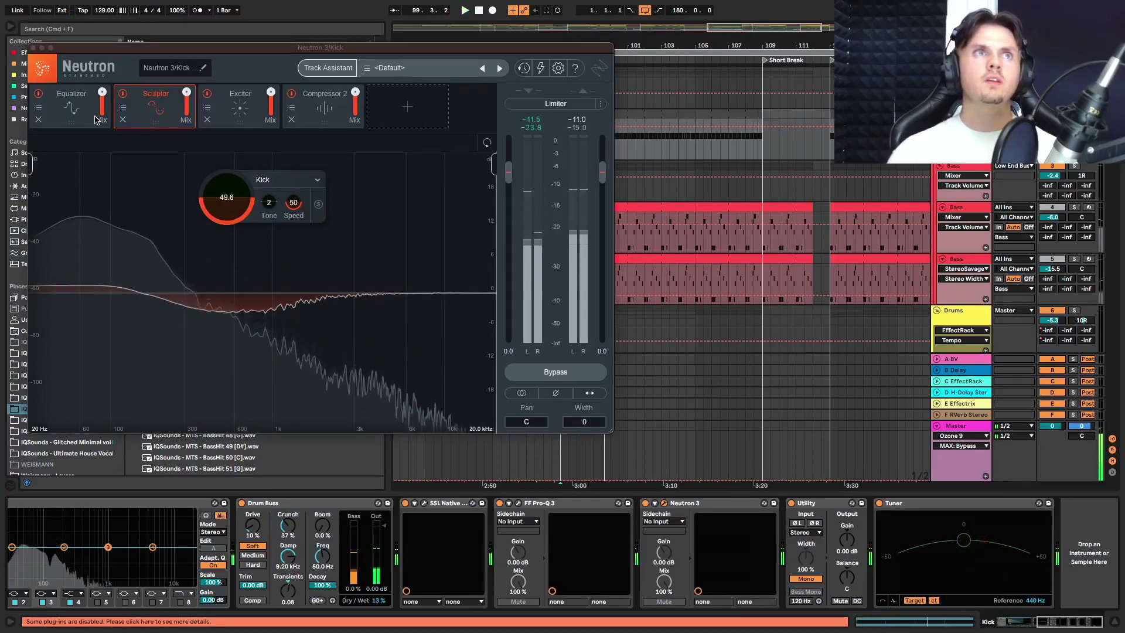
key("space")
left_click(38, 108)
left_click(207, 108)
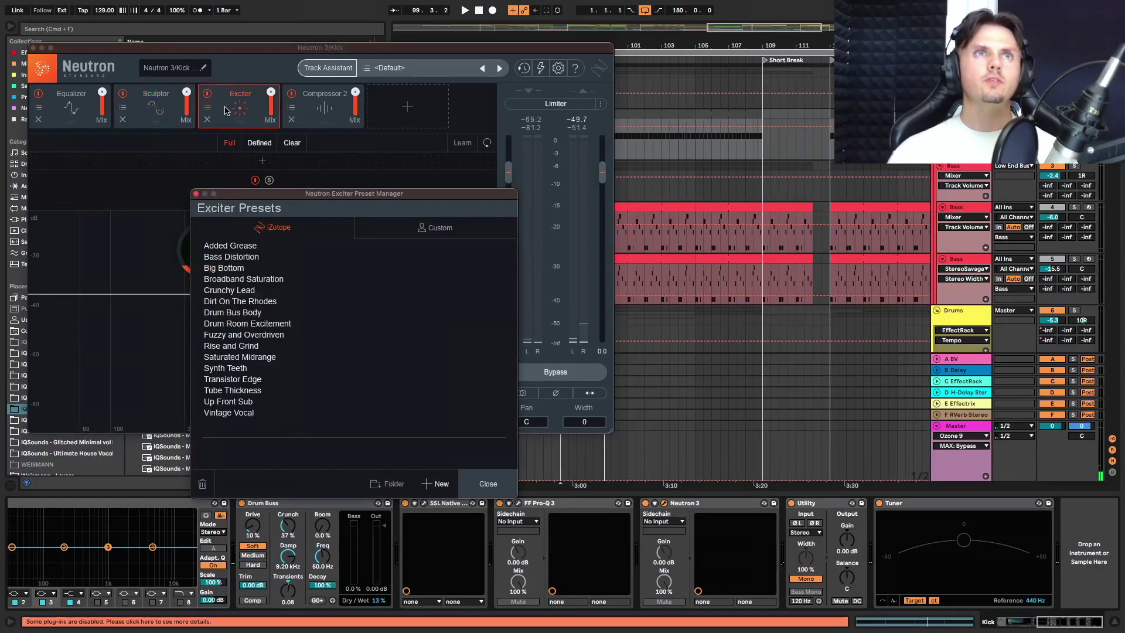
left_click(197, 194)
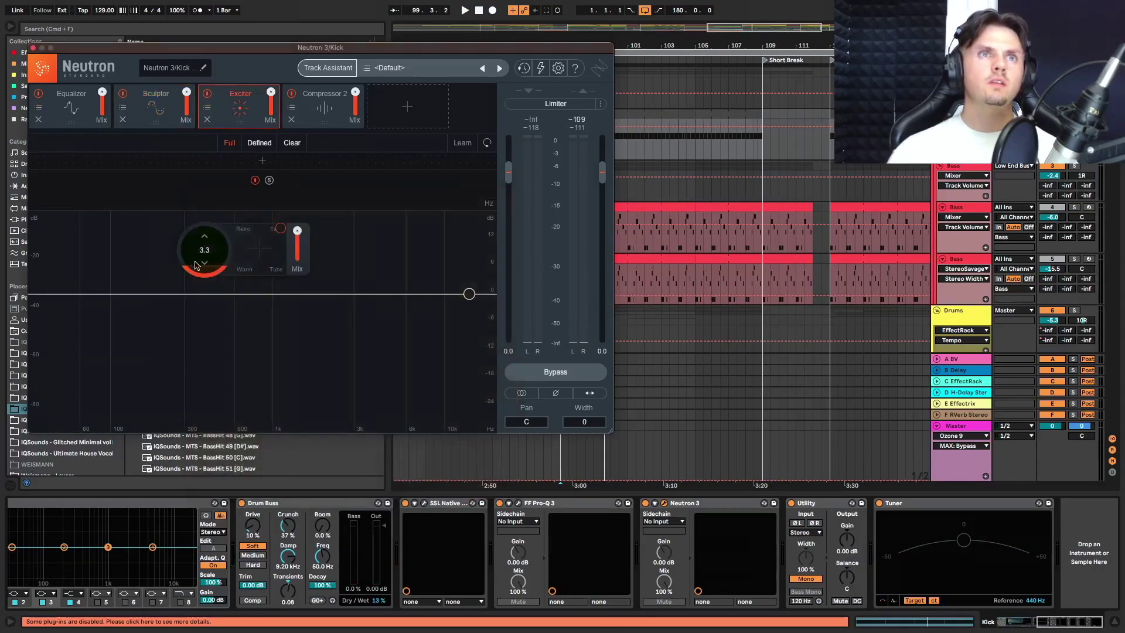
Play the kick while examining Neutron's Exciter and Compressor 2 modules, and close the plug-in window.
key("space")
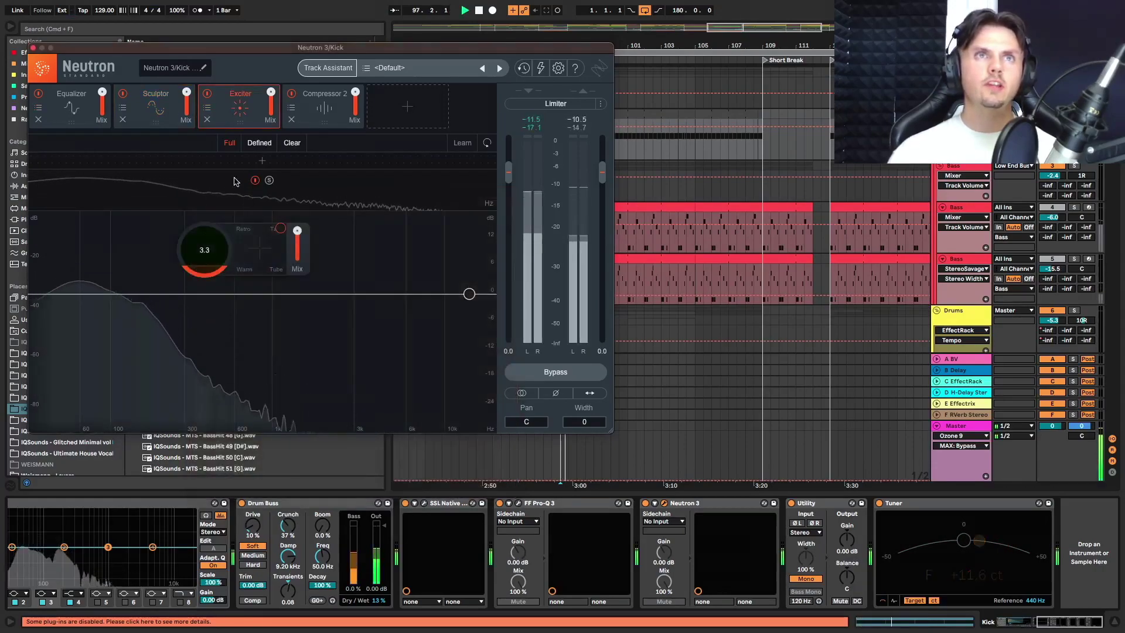
left_click(339, 118)
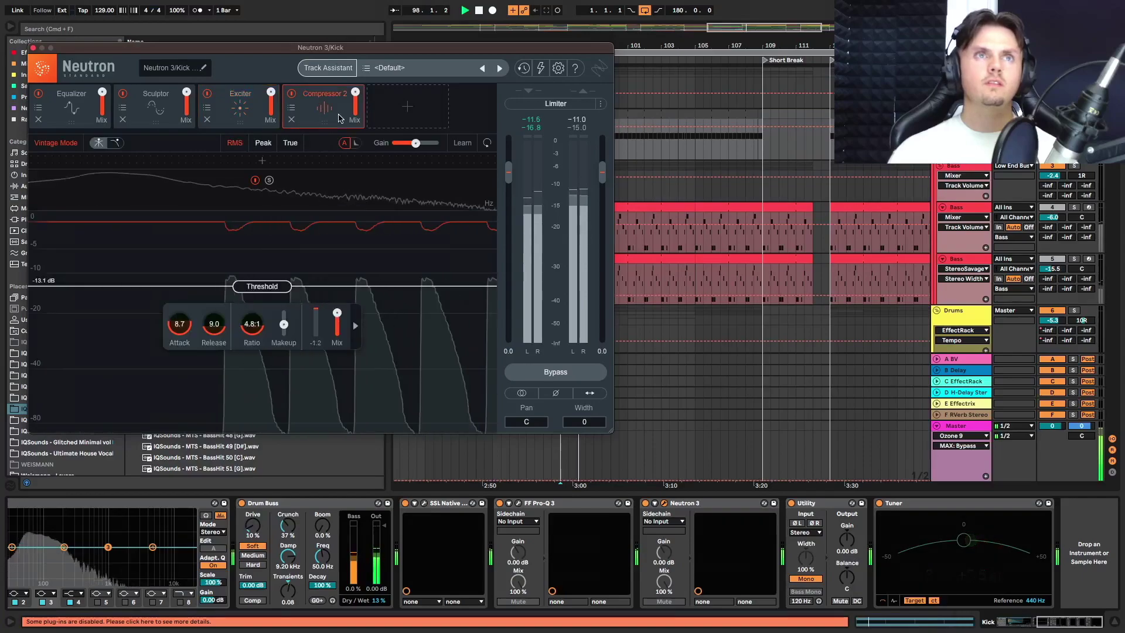
left_click(34, 47)
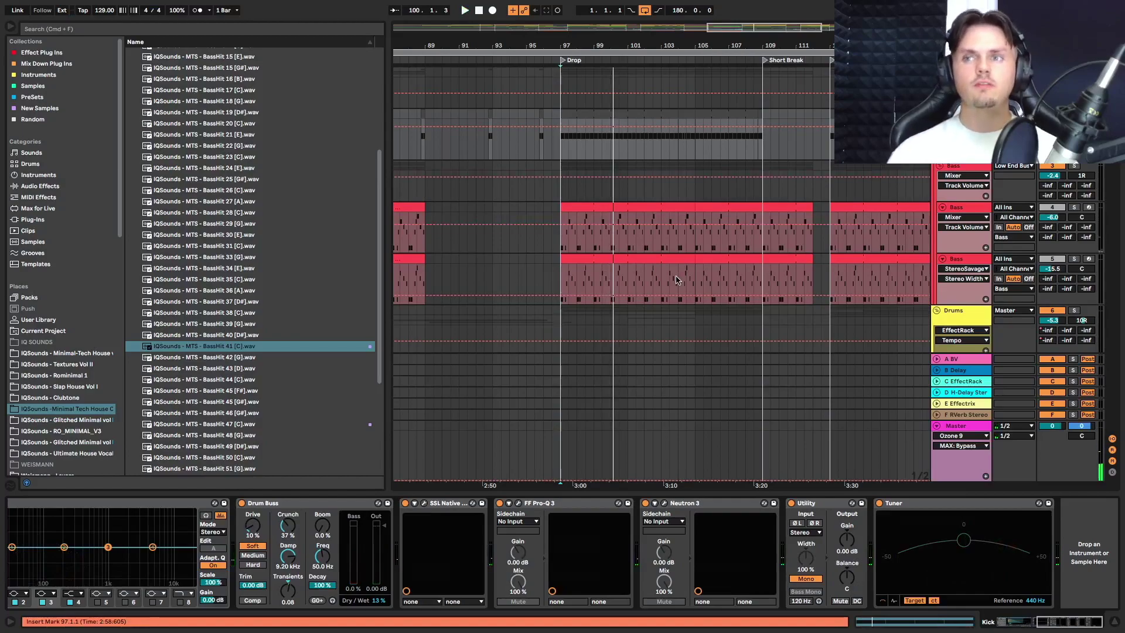
Solo the Bass group alongside the kick and play both from the start of the drop at bar 97.
key("space")
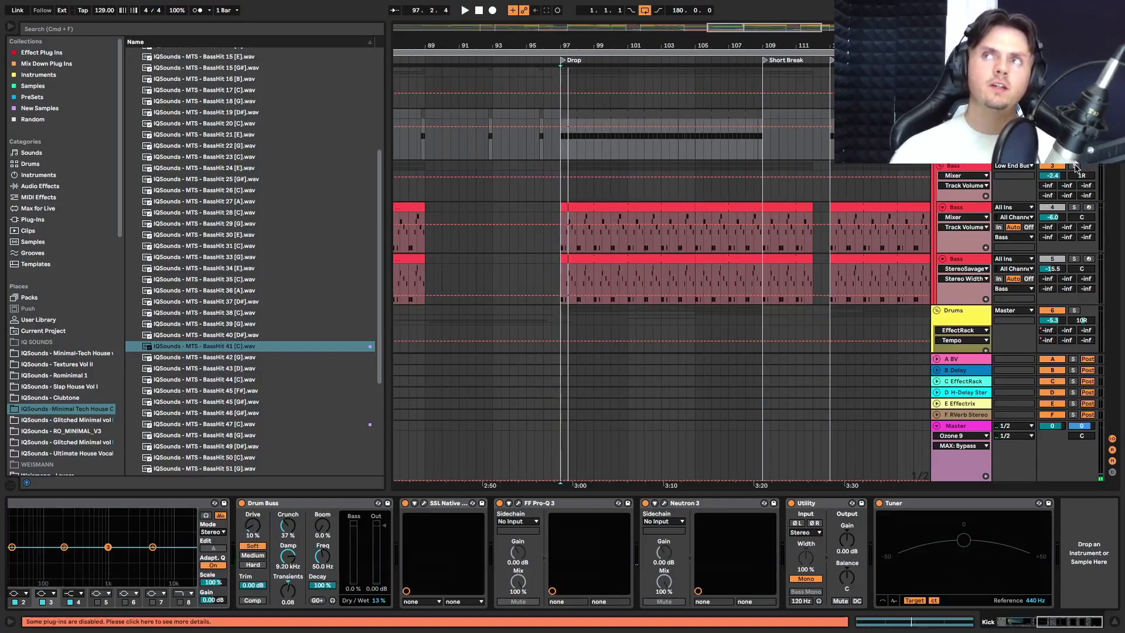
key("space")
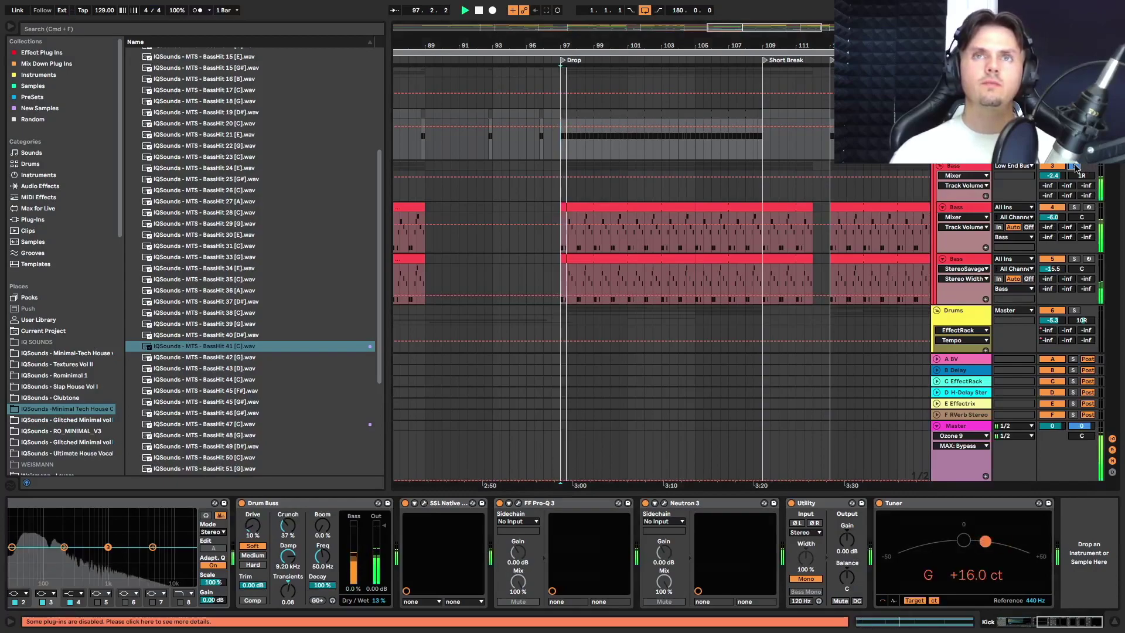
scroll(655, 224, "up", 1)
scroll(654, 225, "up", 1)
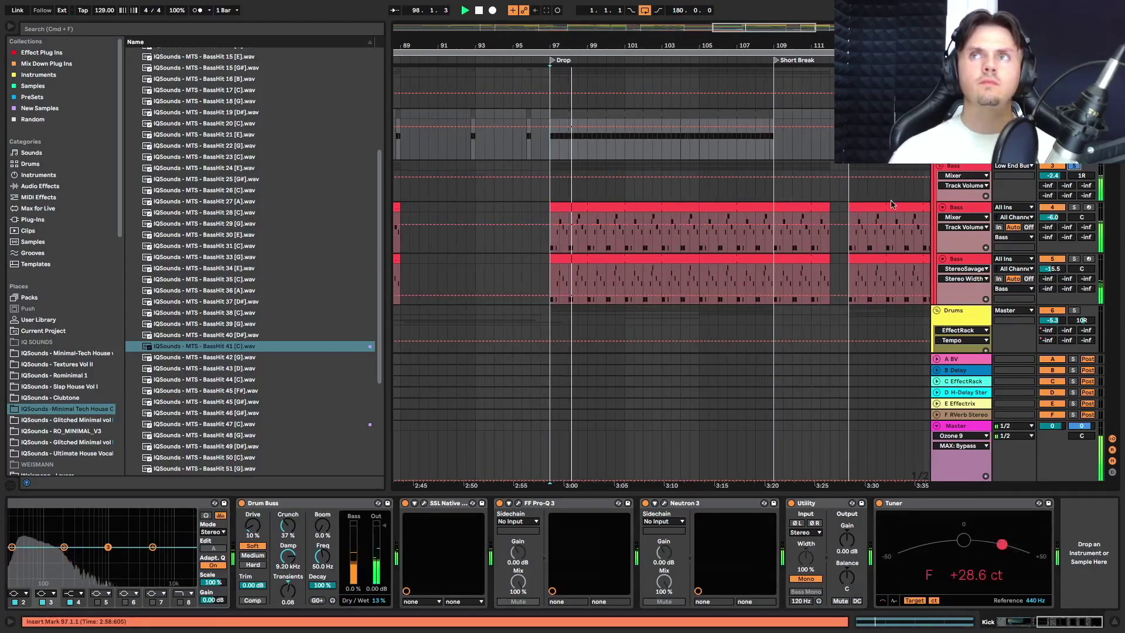
Show the device chains of the upper and lower Bass tracks in turn while the kick and bass keep playing.
left_click(964, 207)
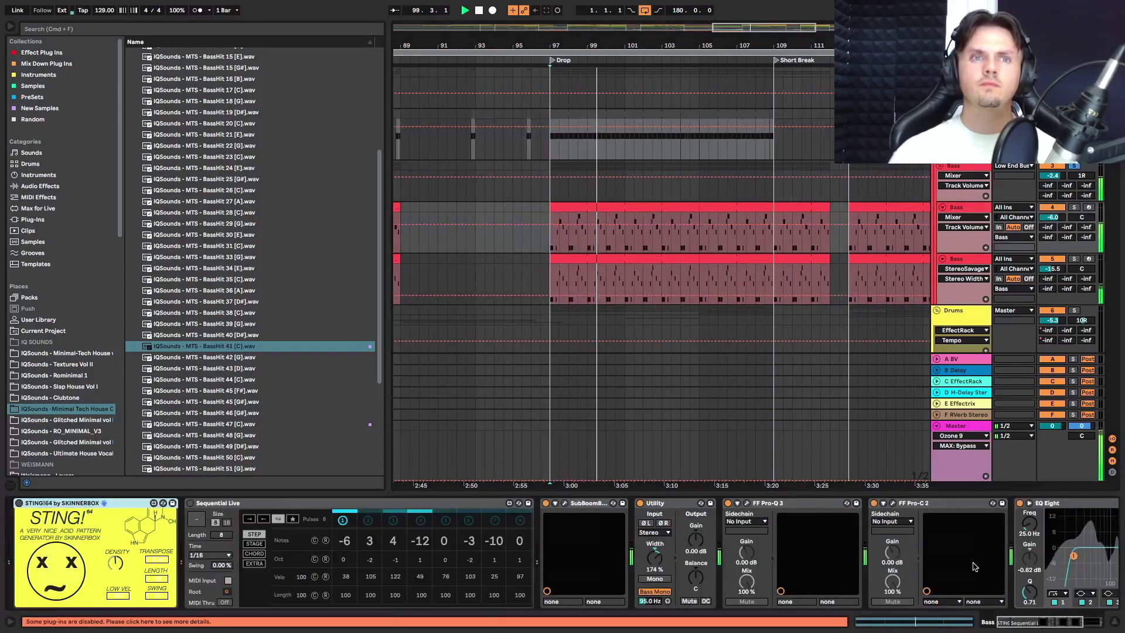
scroll(982, 292, "down", 3)
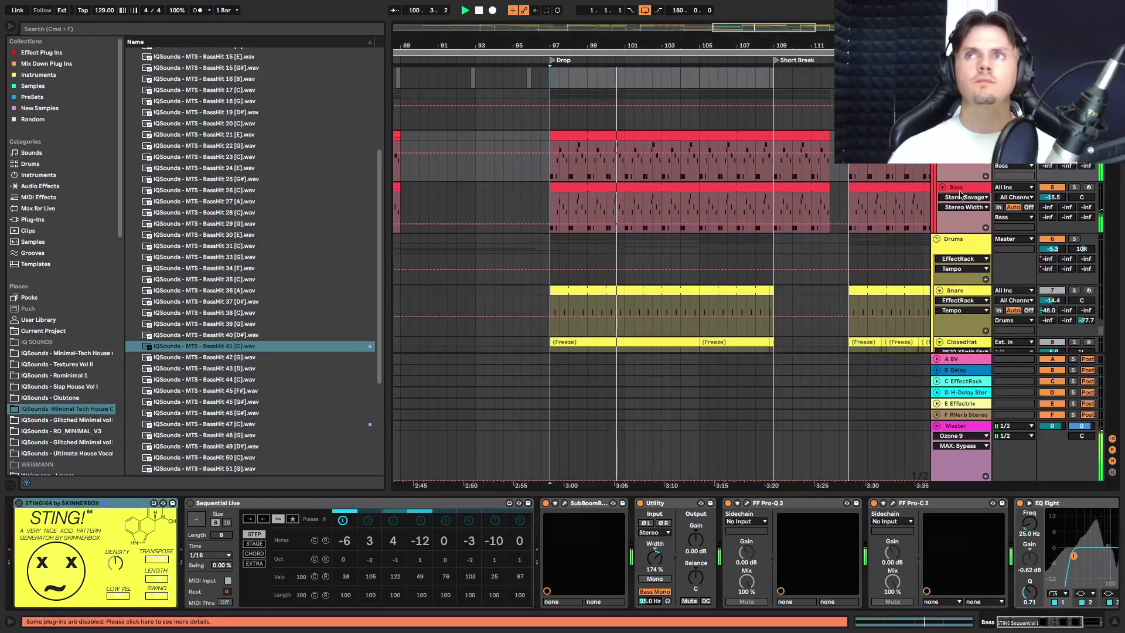
left_click(975, 217)
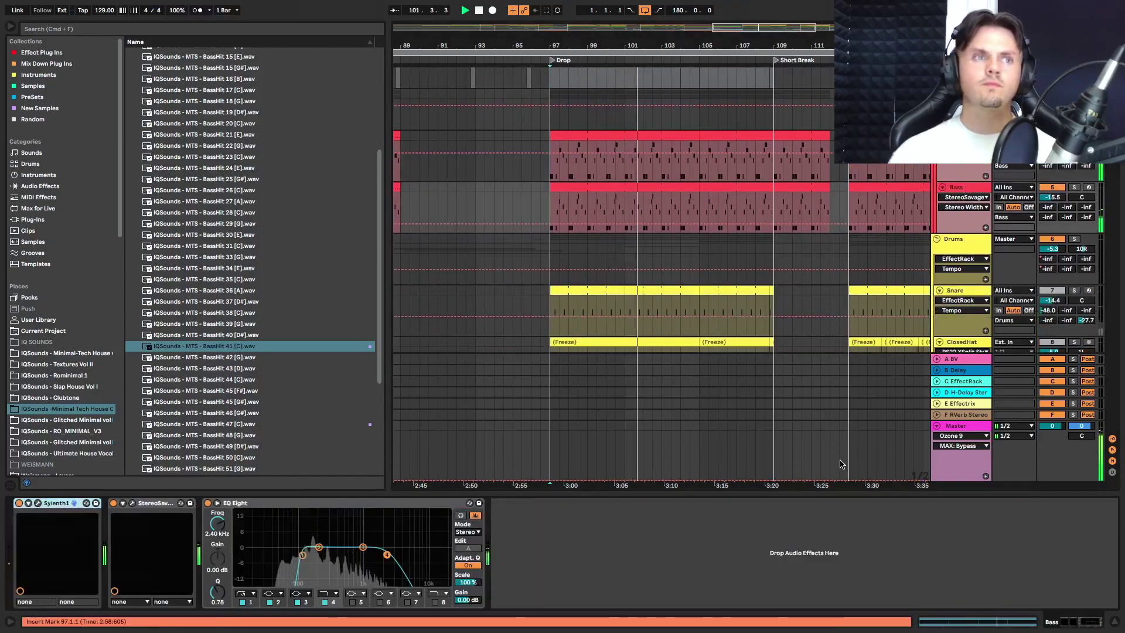
scroll(779, 182, "up", 2)
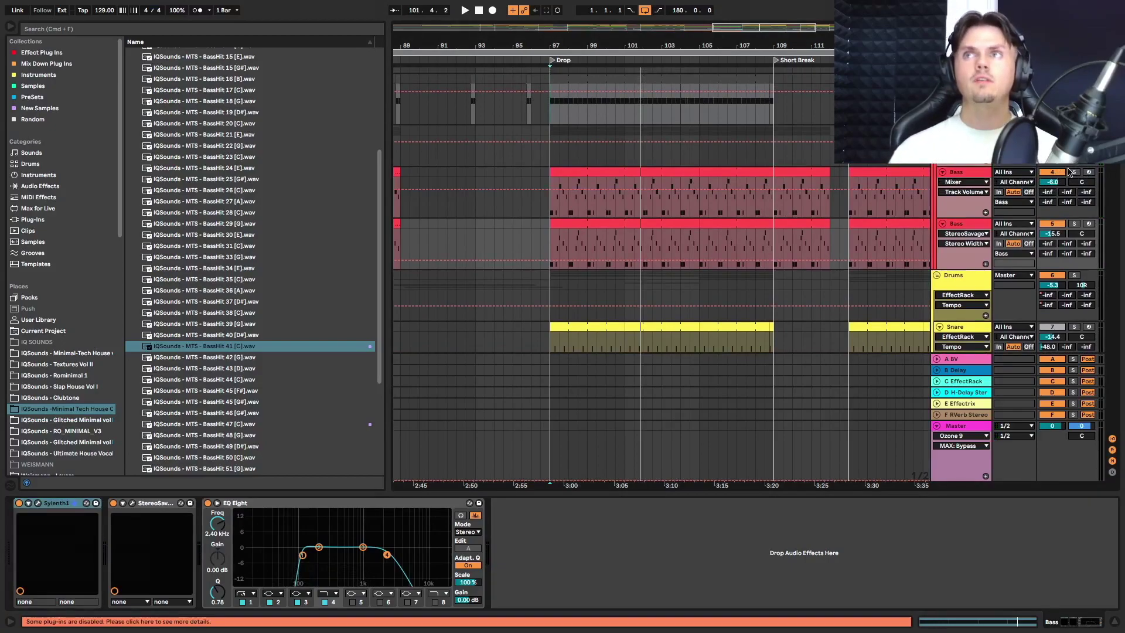
Solo the upper Bass track in the Bass group, play it from bar 97 and show its device chain.
key("space")
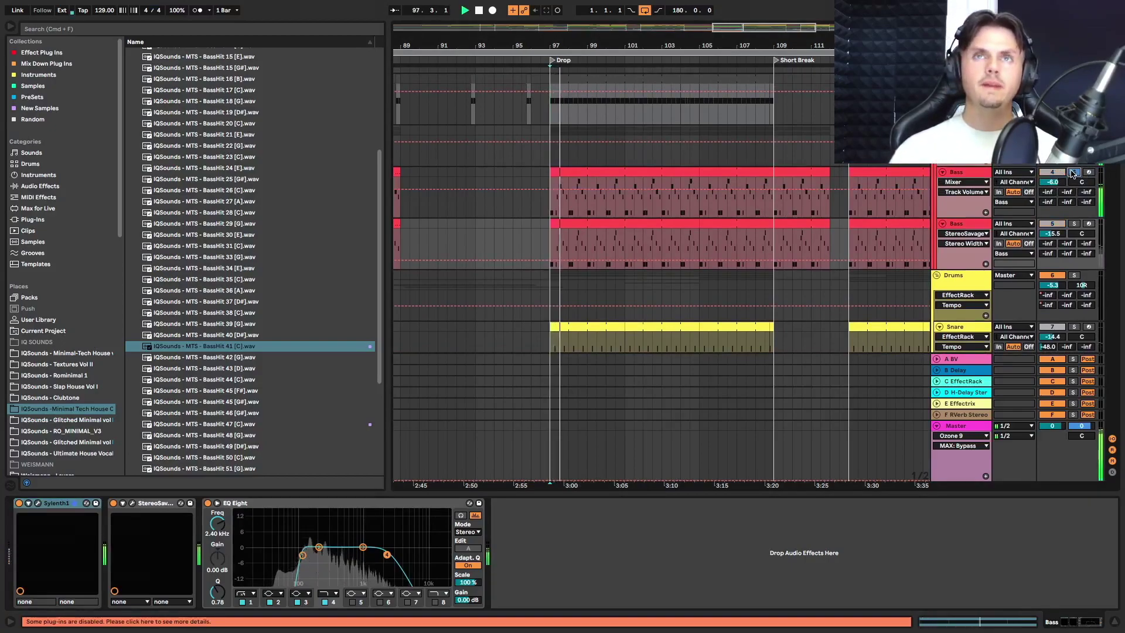
left_click(1073, 173)
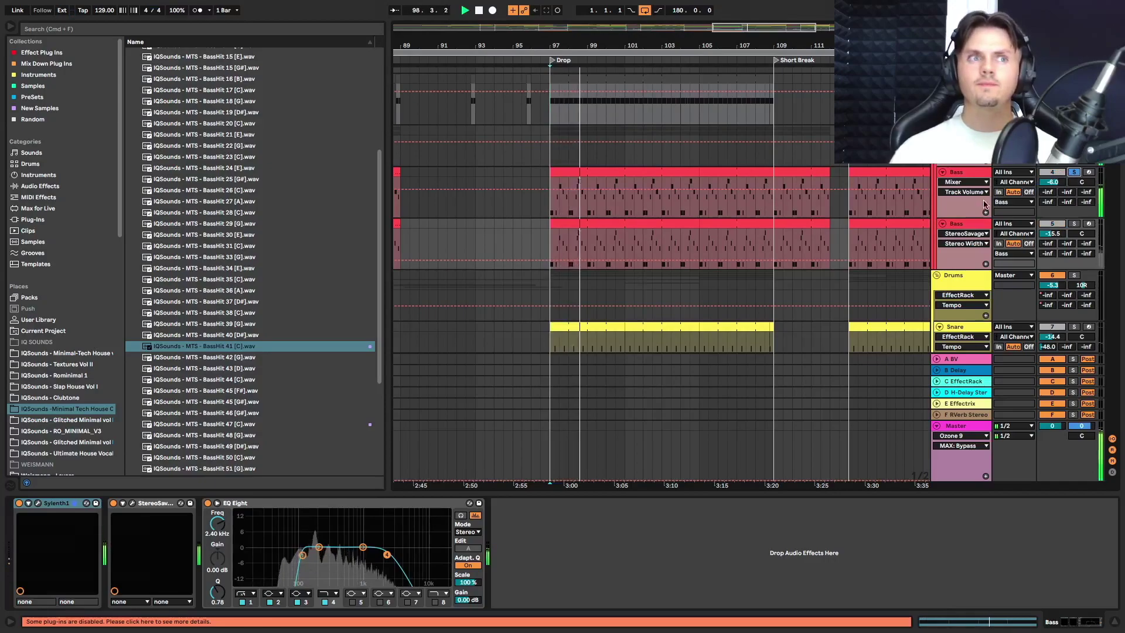
left_click(973, 171)
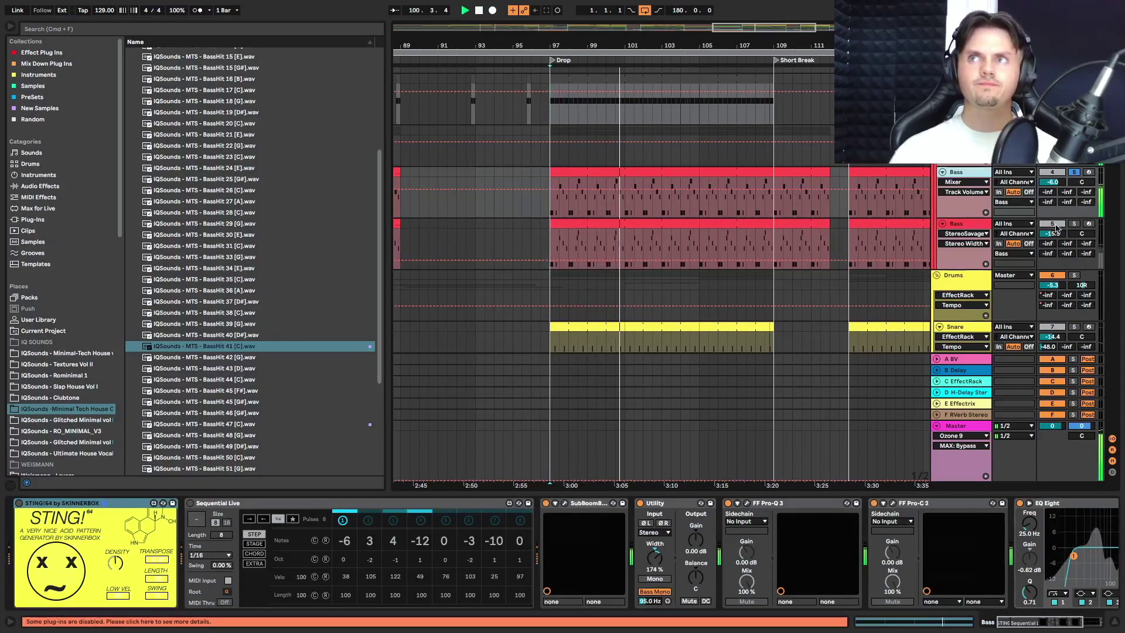
Switch the solo to the lower Bass track with Sylenth1, listen to it and show its device chain.
left_click(1074, 224)
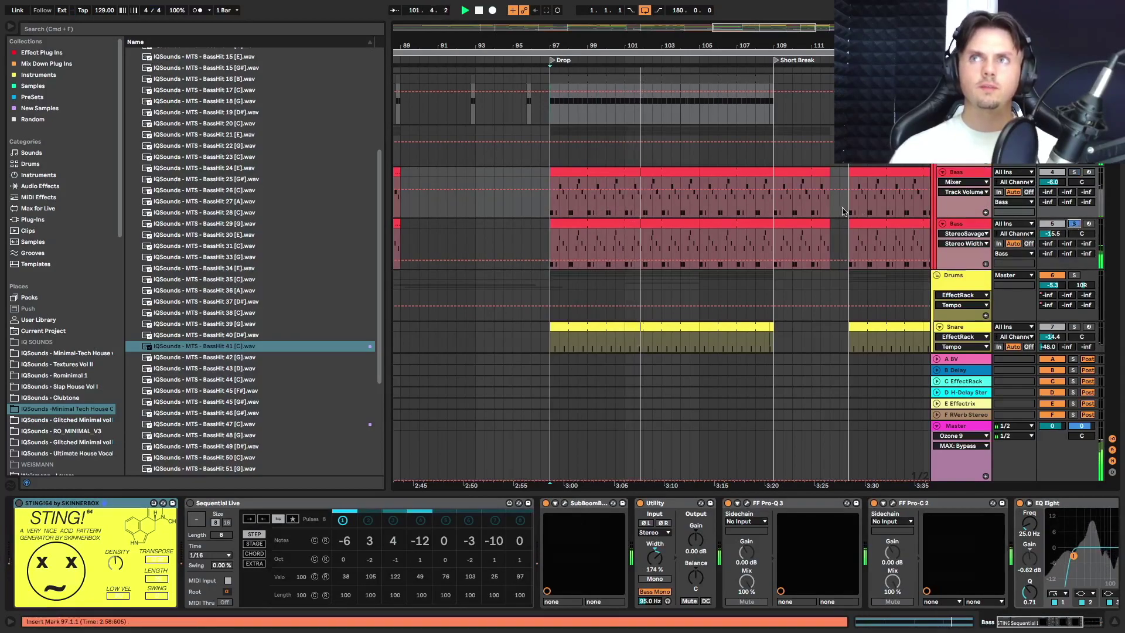
left_click(965, 228)
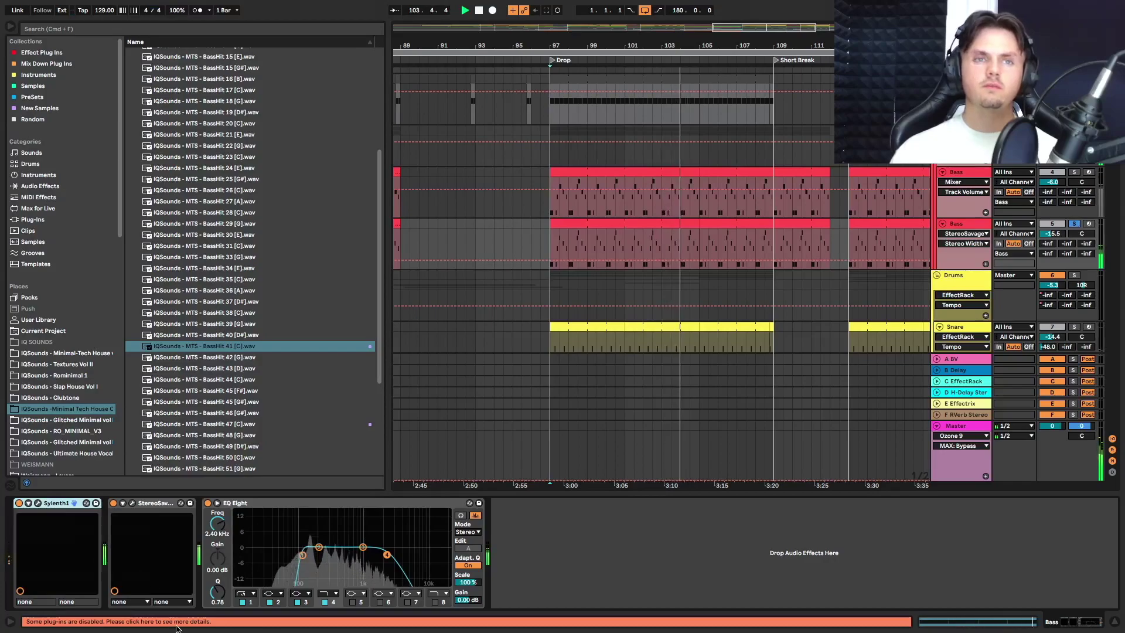
scroll(588, 446, "up", 2)
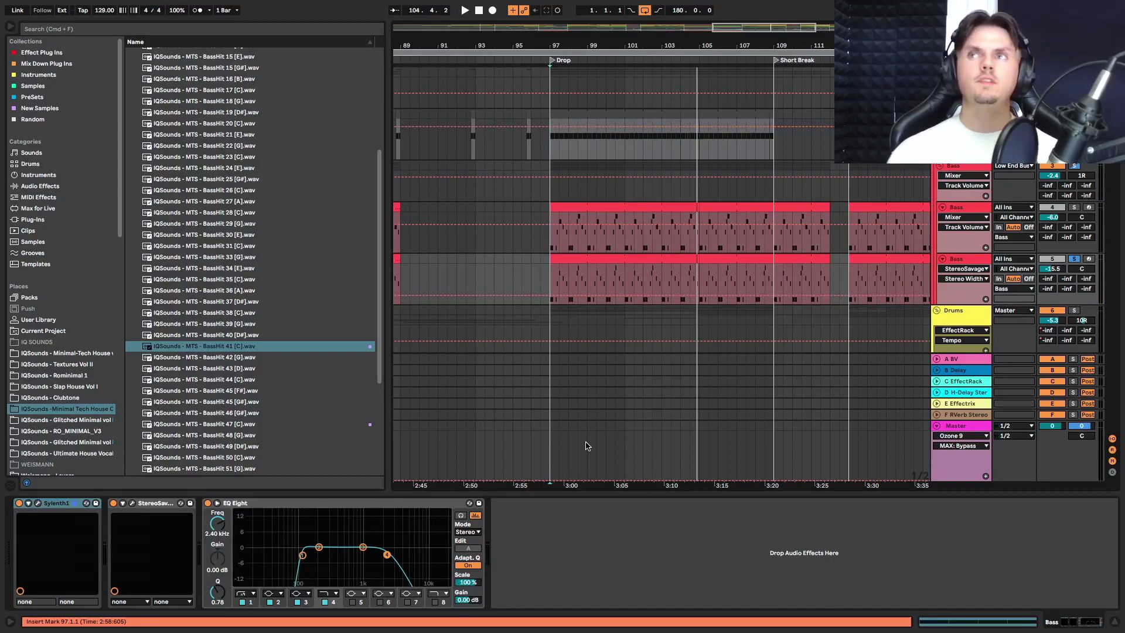
Play the upper Bass track soloed from bar 97, and compare it with both Bass layers playing together.
left_click(1073, 207)
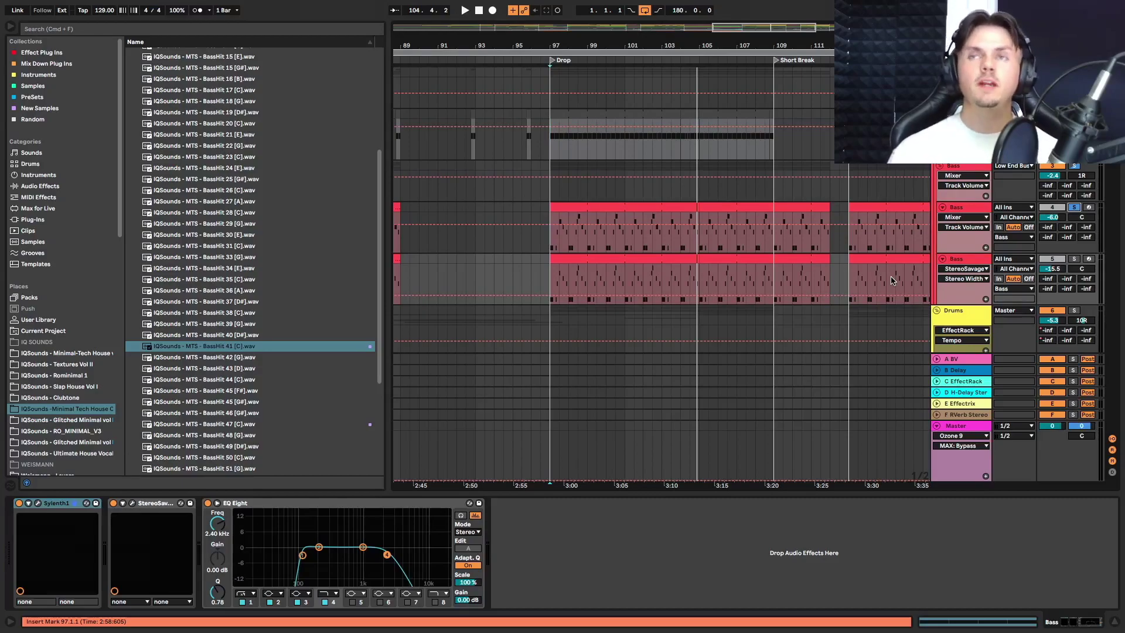
key("space")
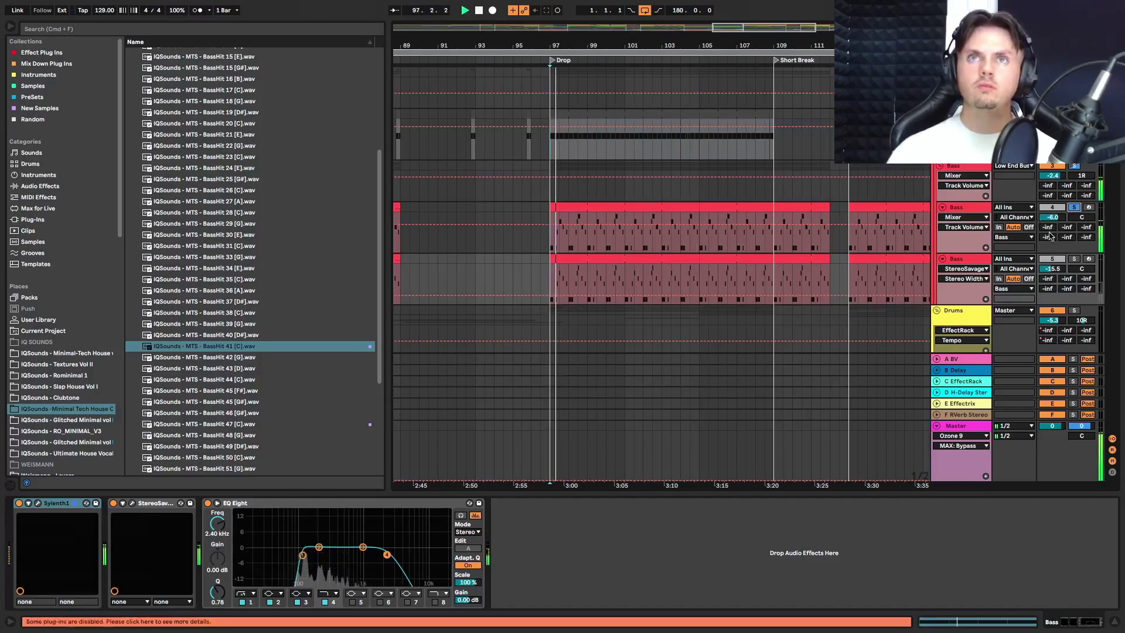
left_click(1073, 259)
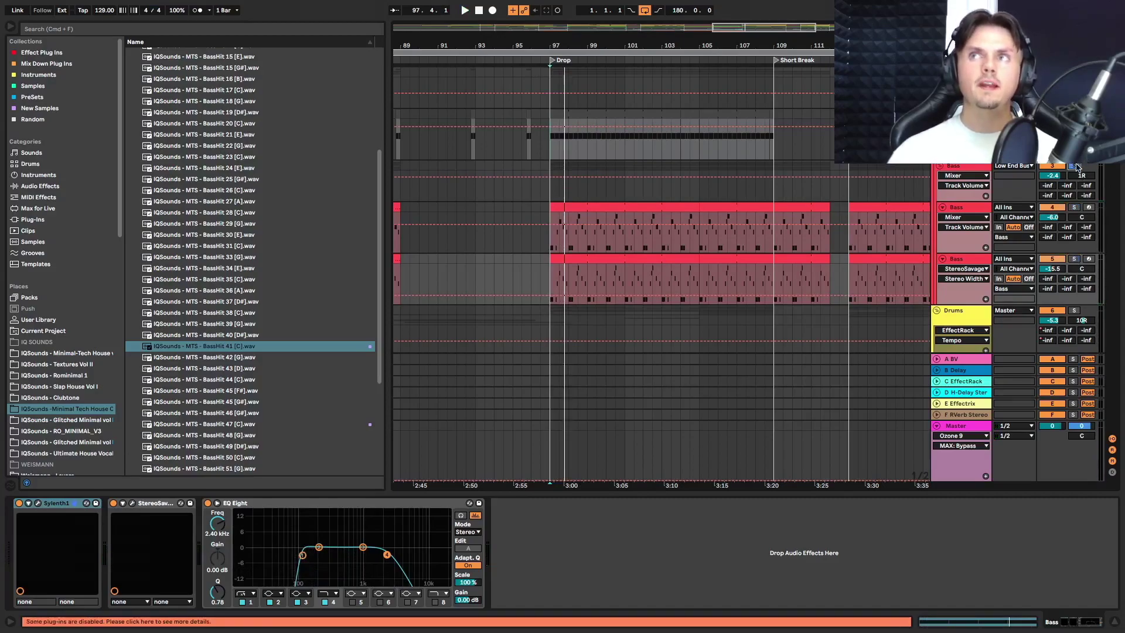
key("space")
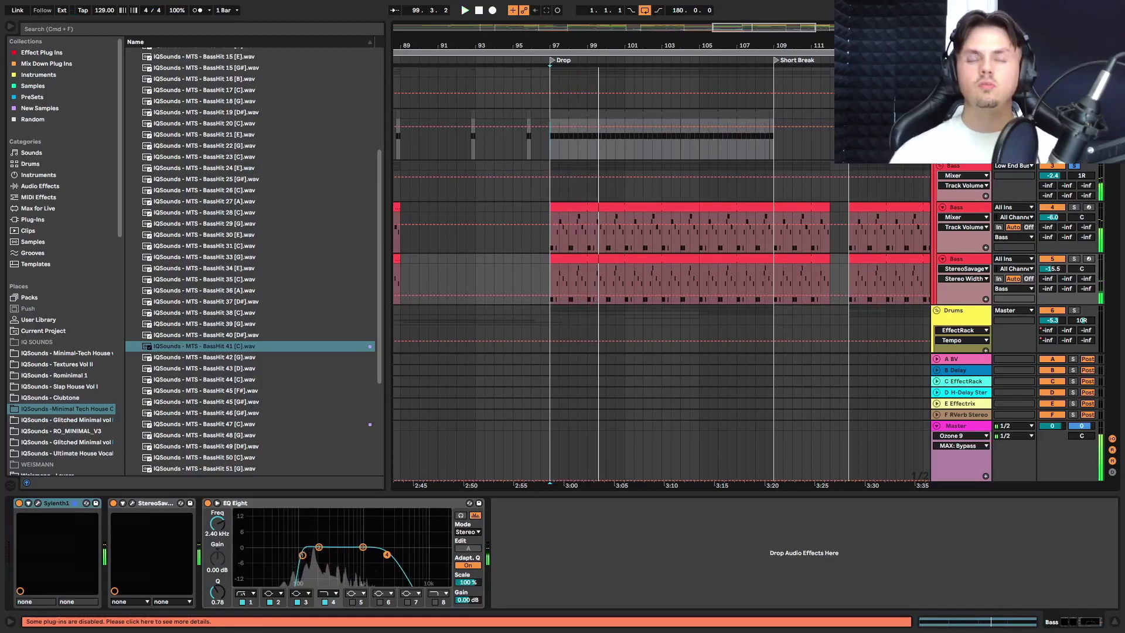
key("space")
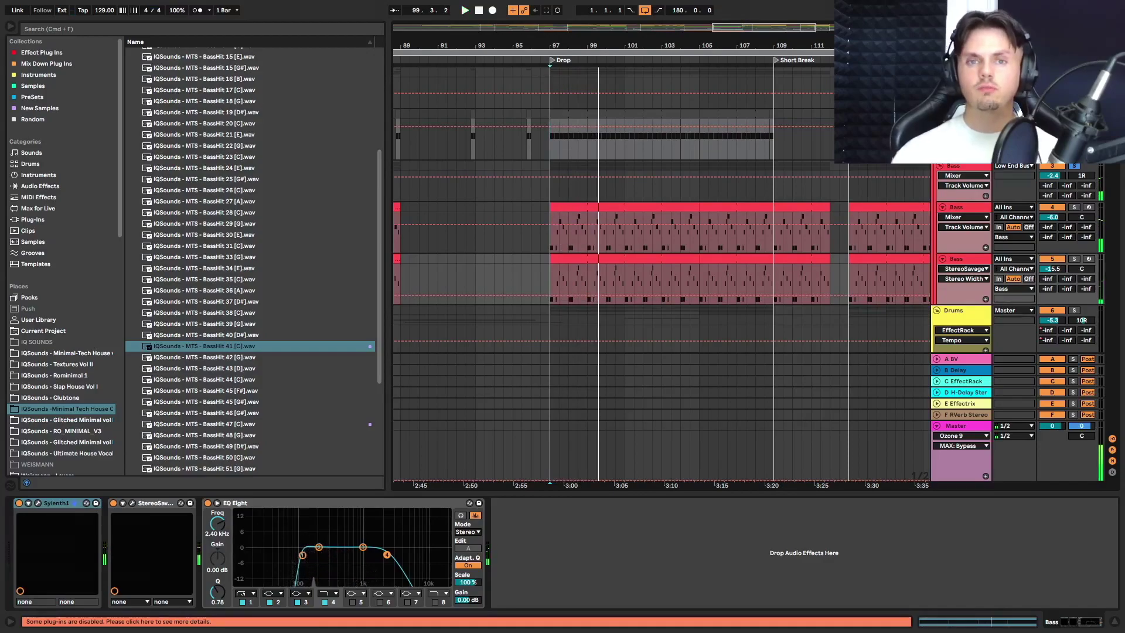
Remove the STING! and Sequential Live MIDI devices from the upper Bass track's device chain.
left_click(971, 209)
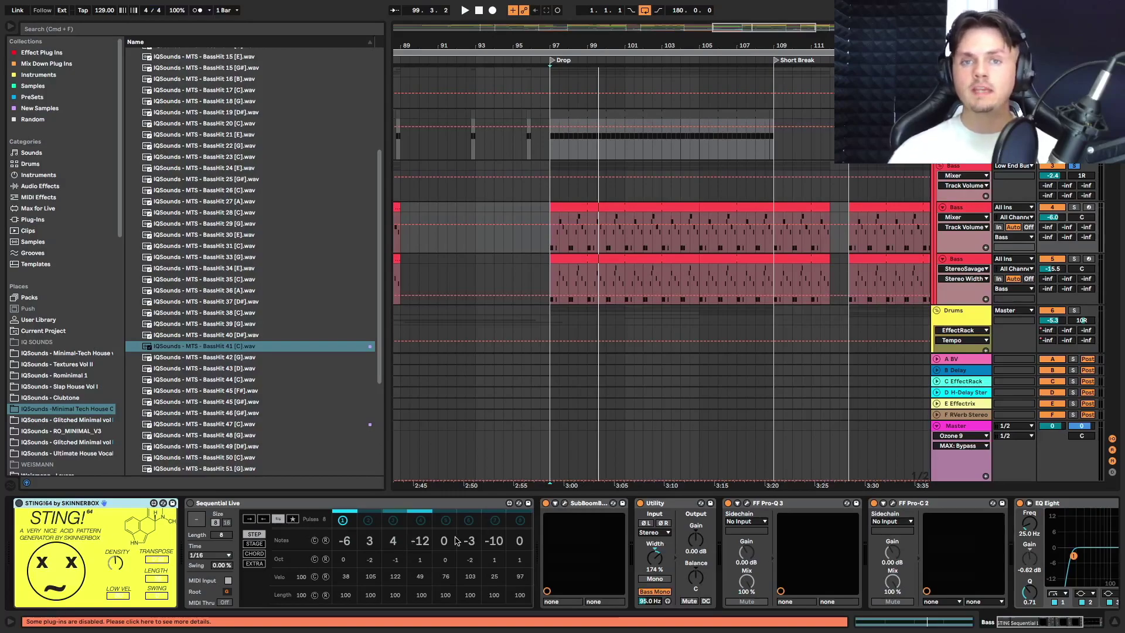
left_click(395, 505)
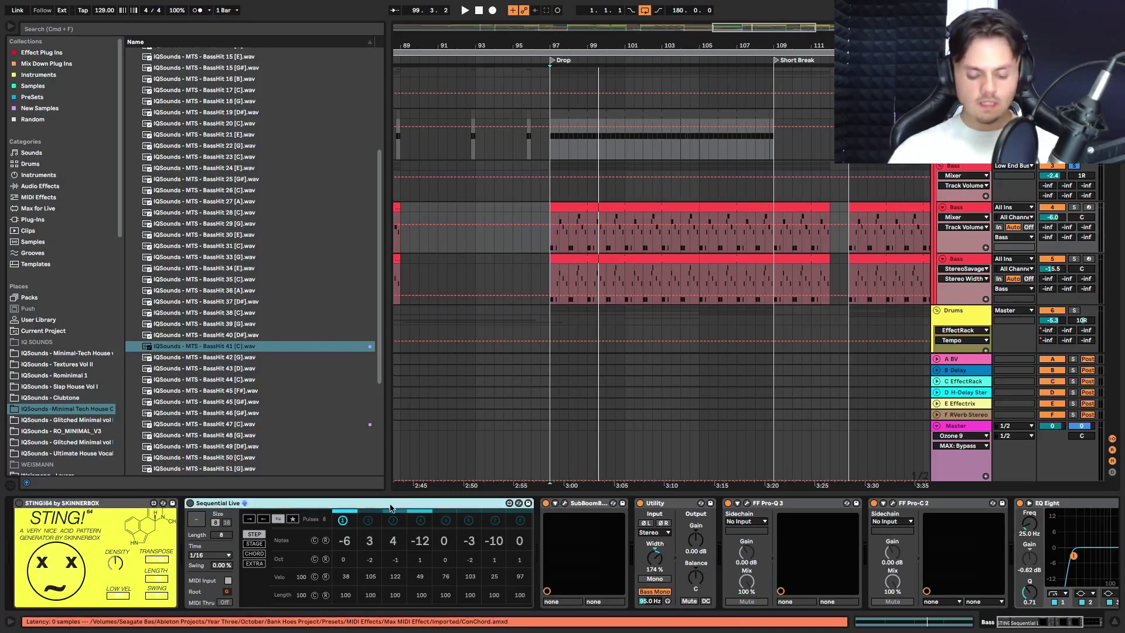
left_click(64, 507, "shift")
key("Delete")
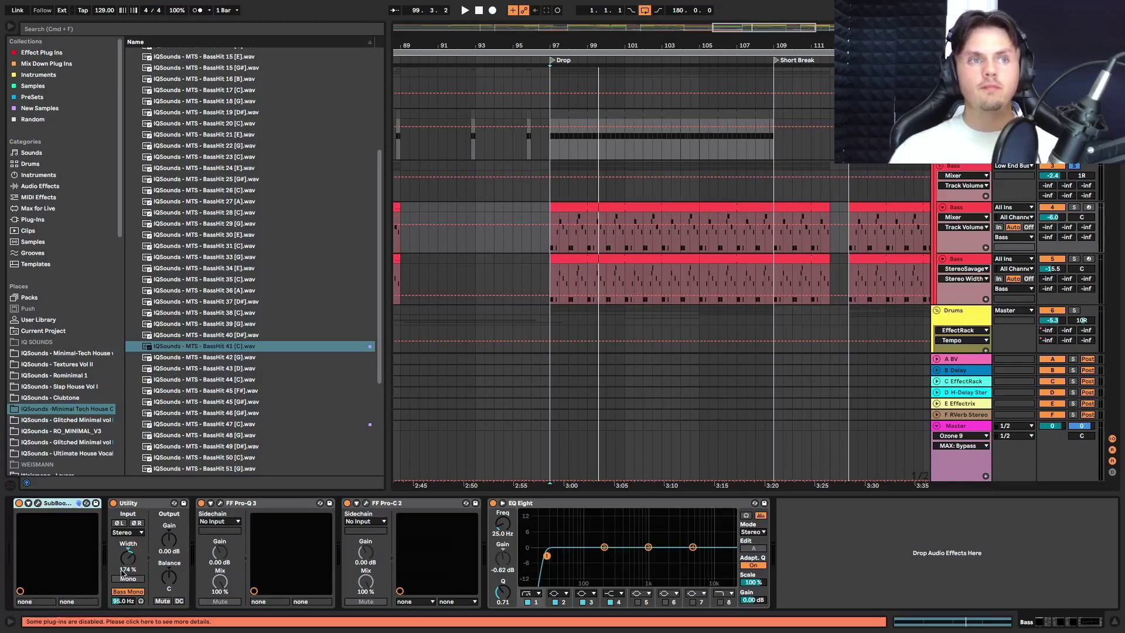
Open FF Pro-Q 3 on the upper Bass track, examine its EQ curve during playback and close it.
left_click(219, 504)
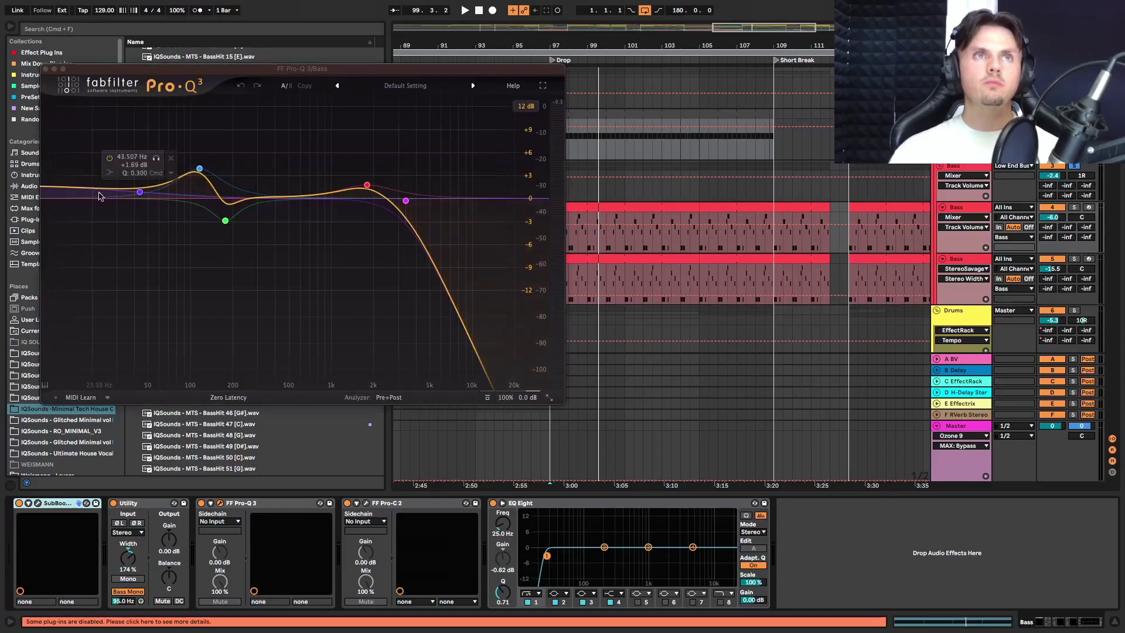
key("space")
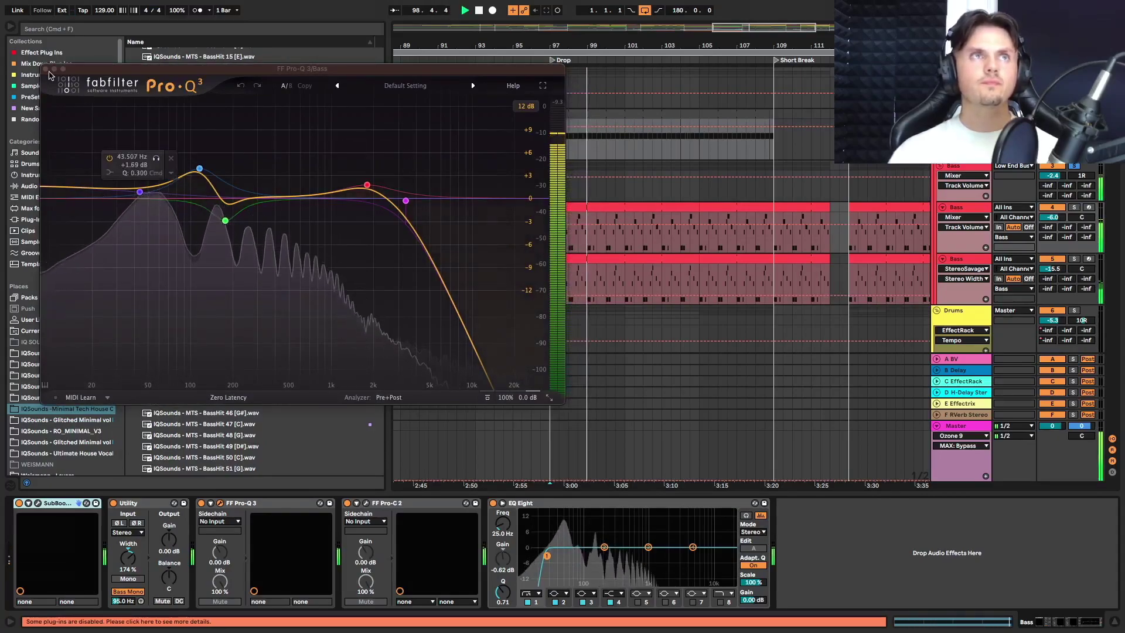
left_click(219, 504)
Open FF Pro-C 2 on the upper Bass track, watch its compression during playback and close it.
left_click(366, 504)
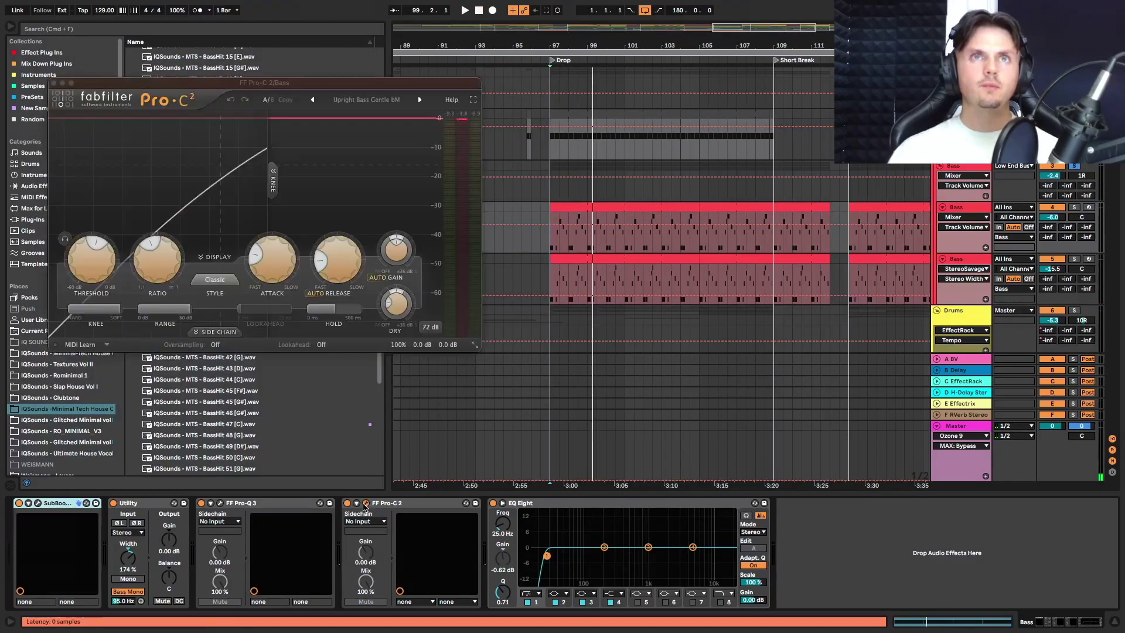
key("space")
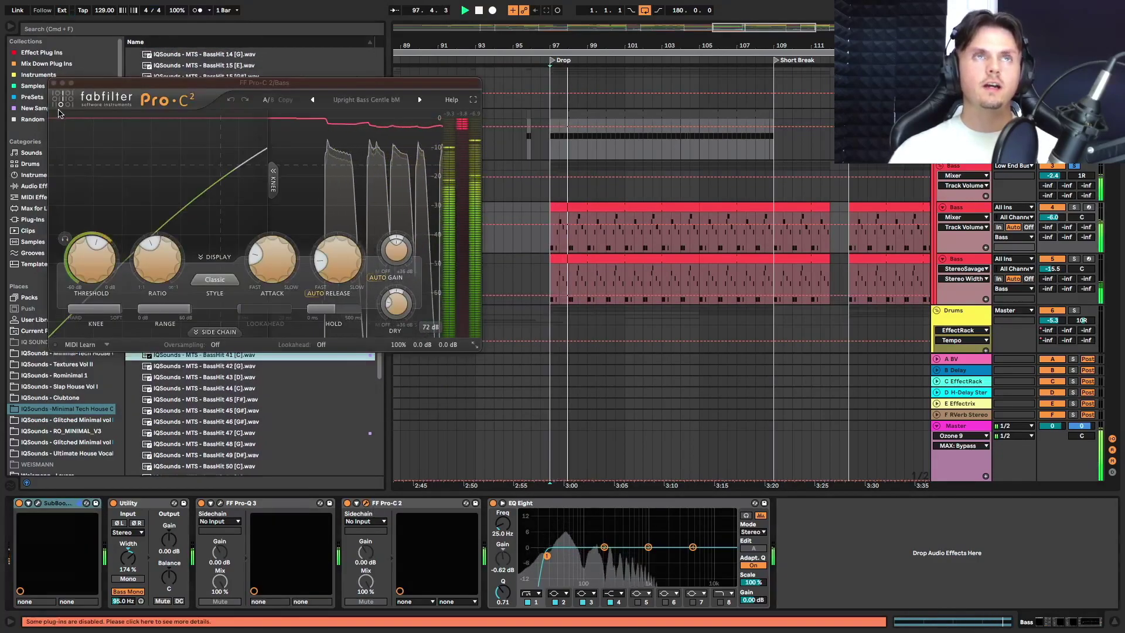
left_click(54, 83)
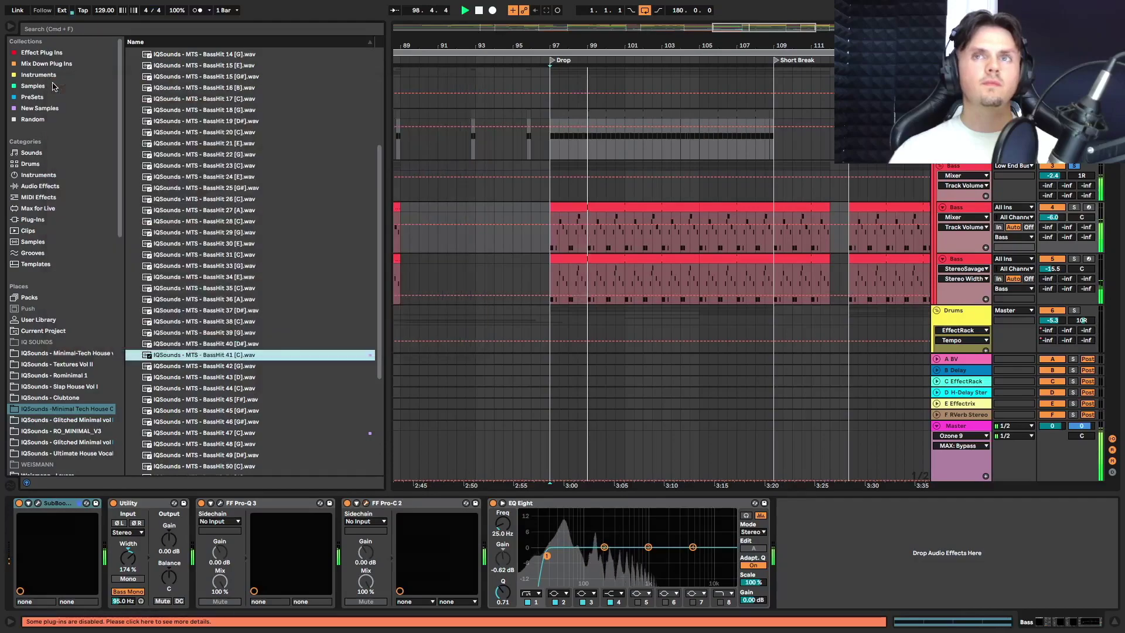
Show the lower Bass track's device chain, replay the drop, and examine the Bass group's own effect chain.
left_click(964, 259)
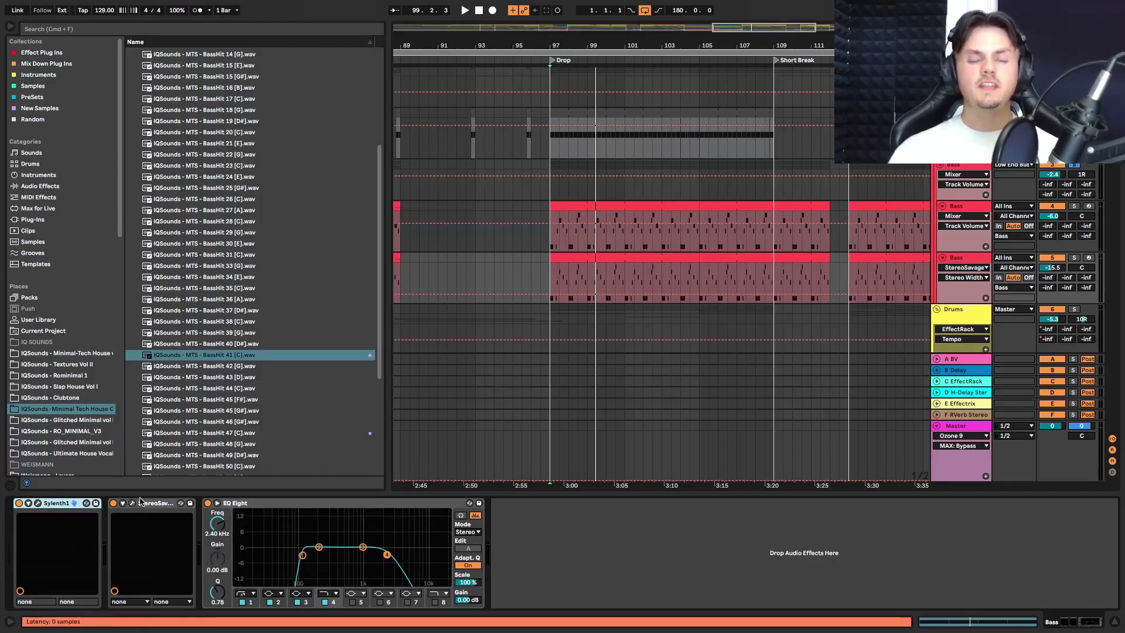
key("space")
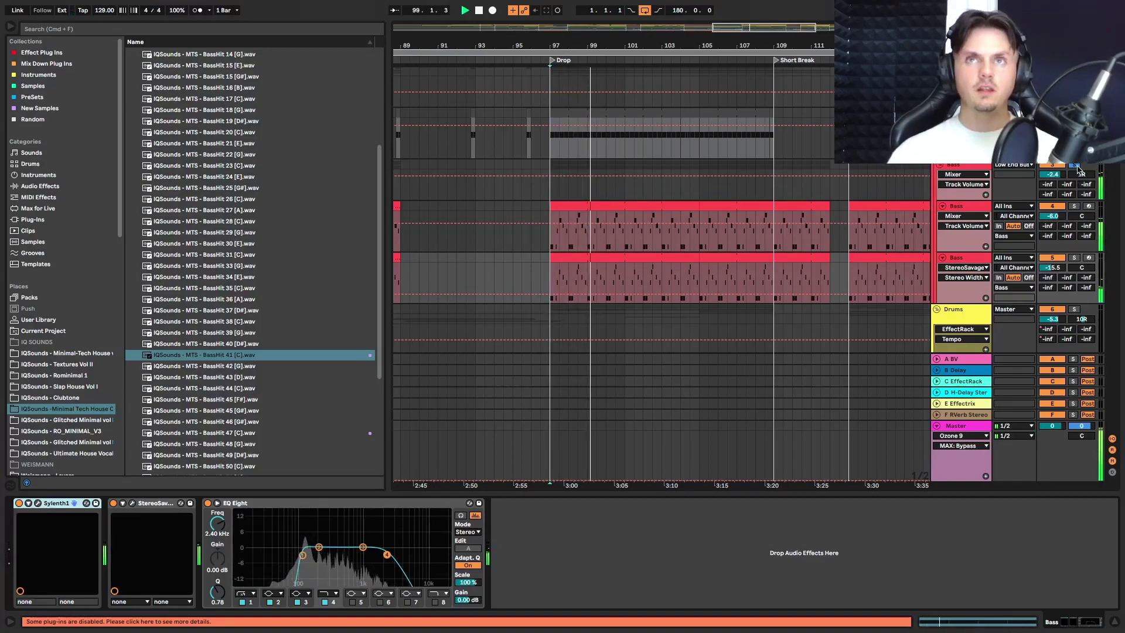
scroll(1050, 182, "down", 1)
scroll(1049, 182, "down", 1)
left_click(954, 348)
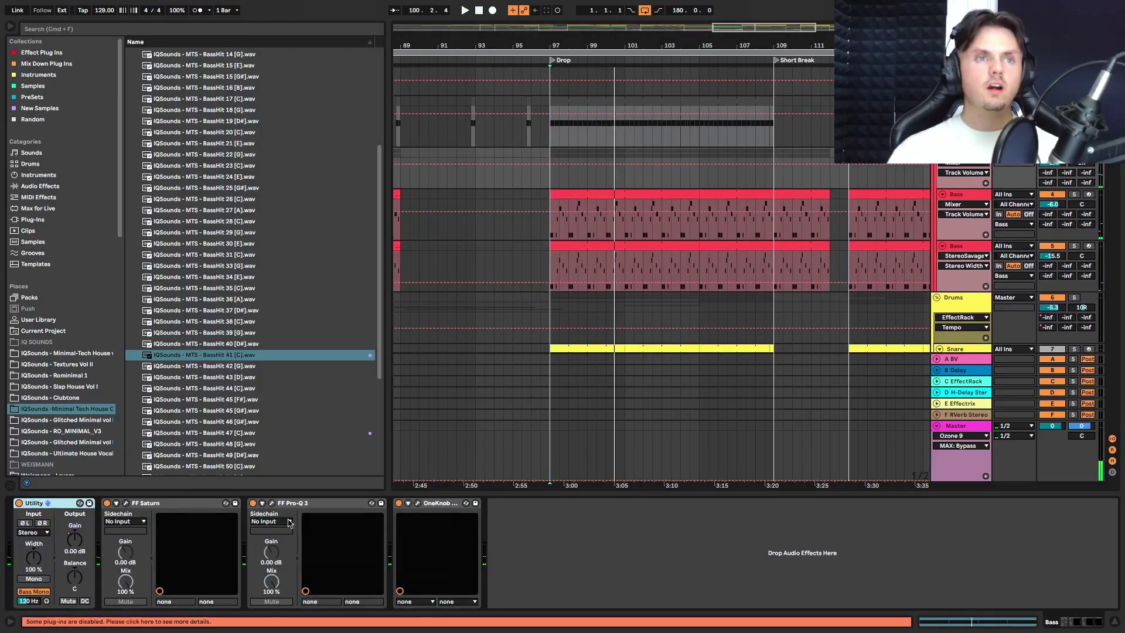
left_click(547, 393)
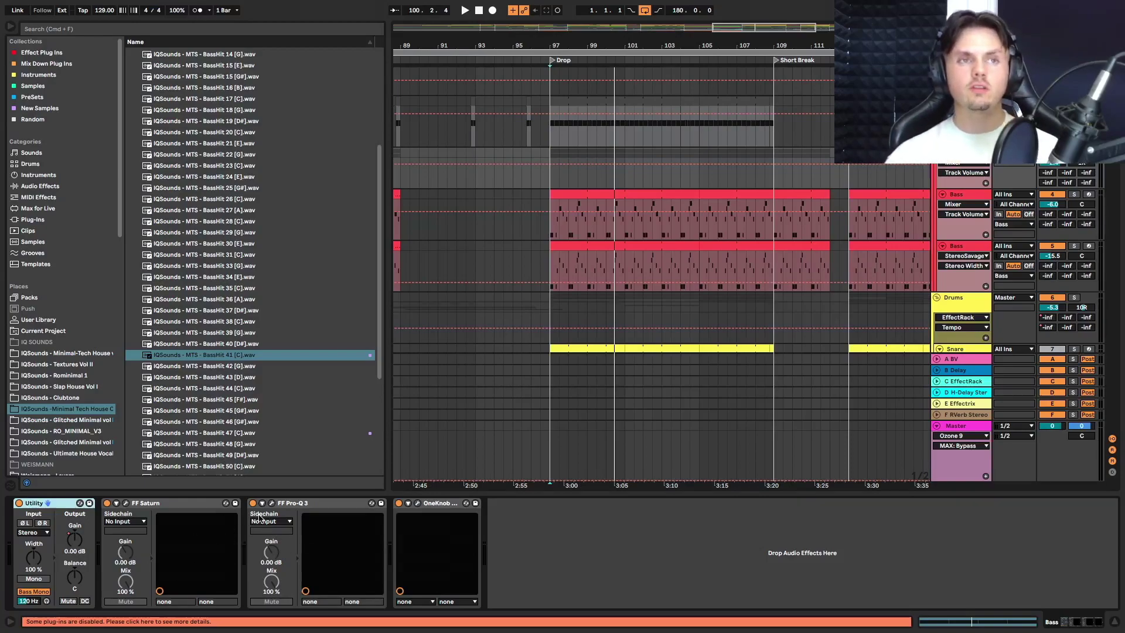
key("space")
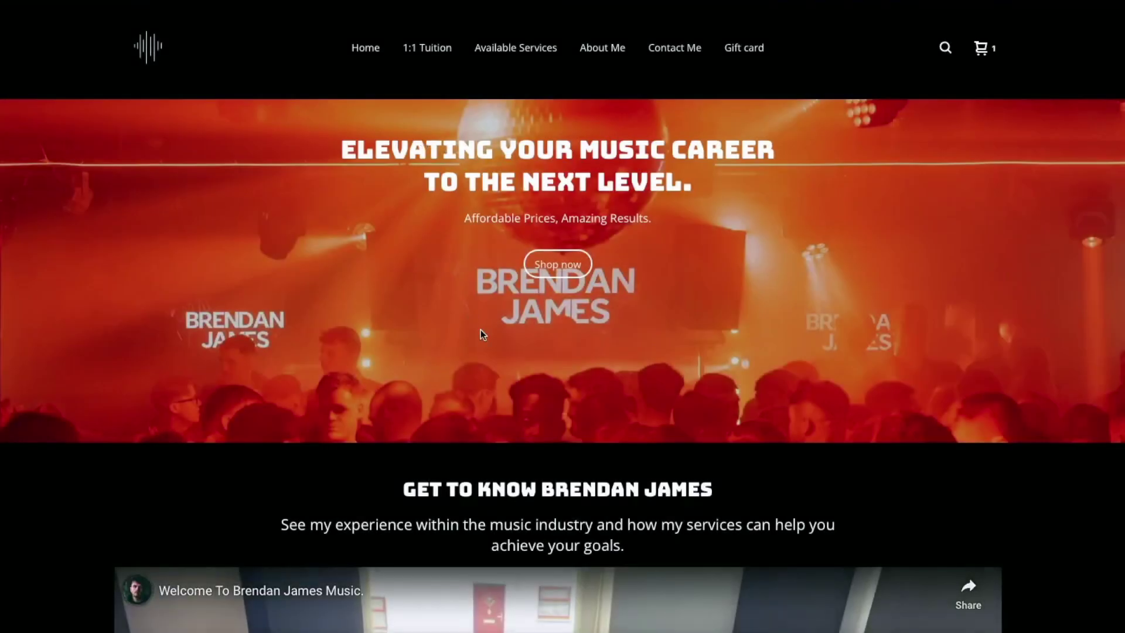
Switch to the music services website and look through the home page's introduction video, Services and Testimonials sections.
scroll(564, 294, "down", 3)
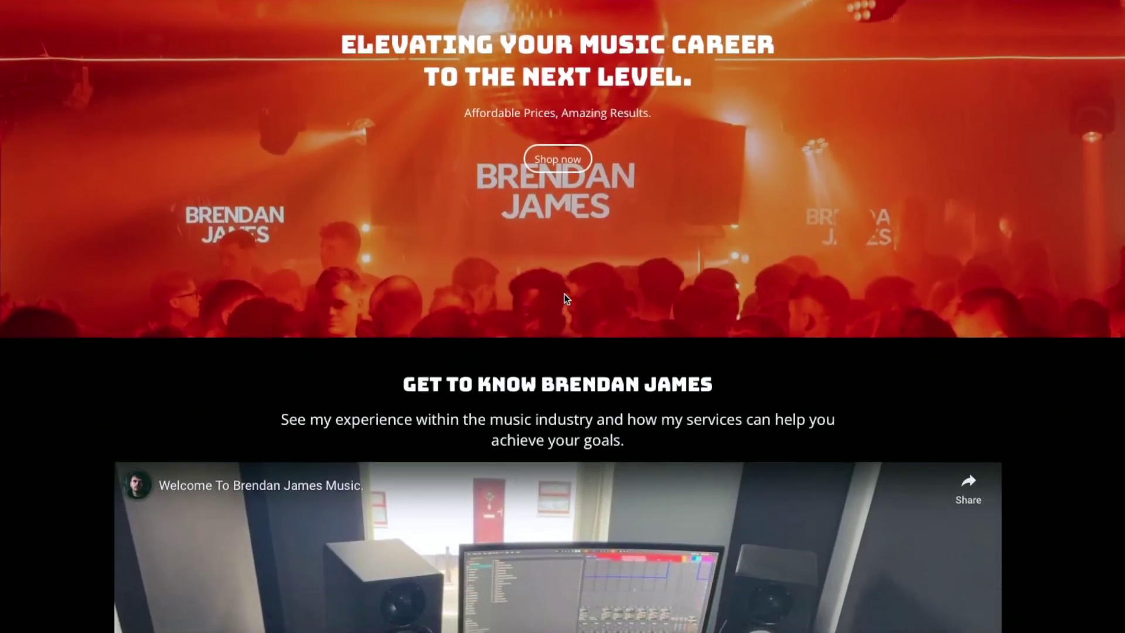
scroll(564, 294, "down", 7)
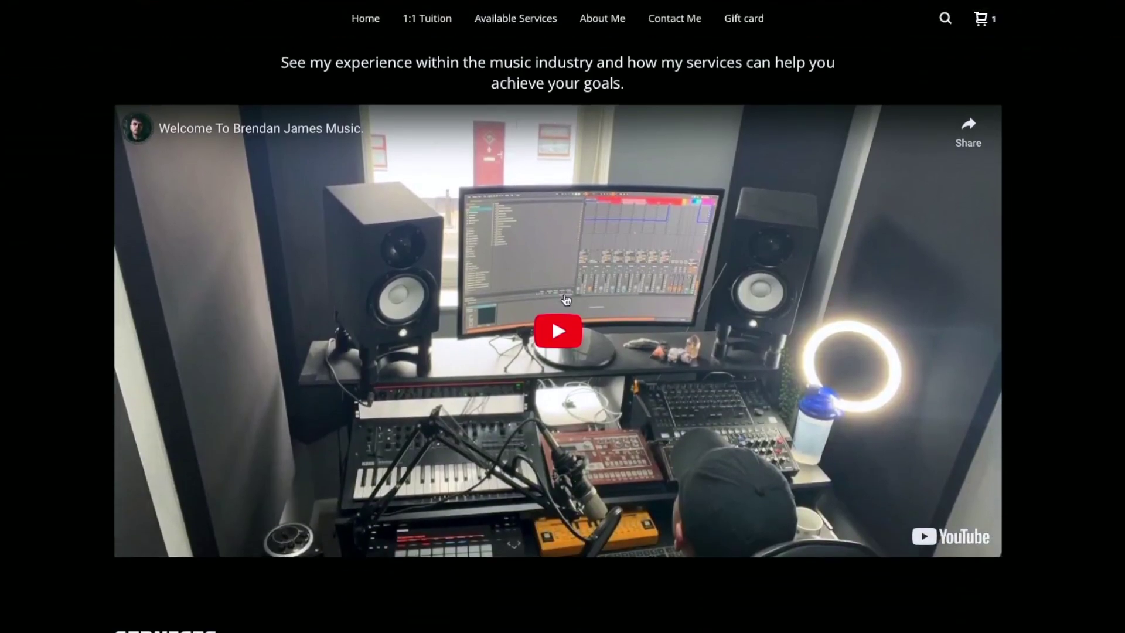
scroll(566, 298, "down", 7)
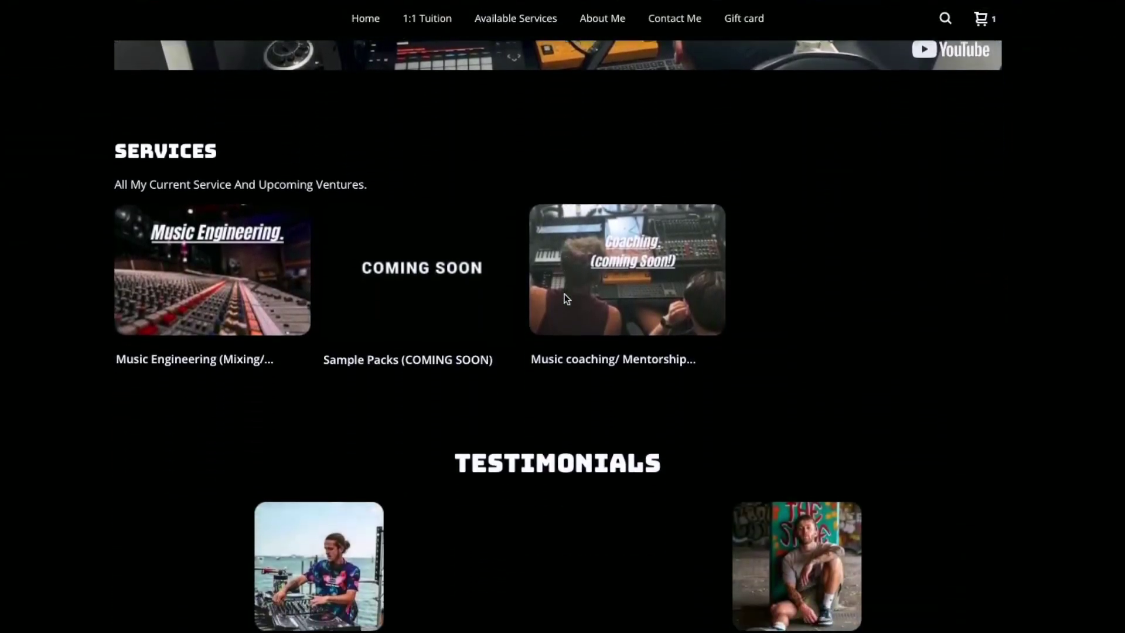
scroll(566, 299, "down", 2)
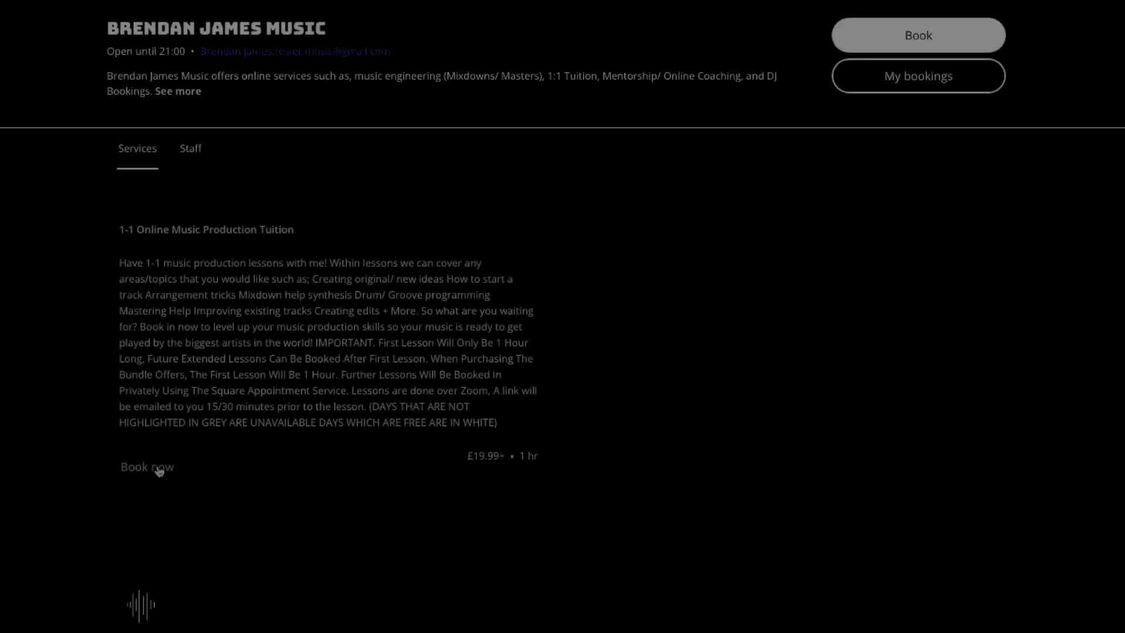
Start booking 1-1 Online Music Production Tuition with the £37.50 2 Hours option and try dates in the July 2023 calendar.
left_click(157, 467)
left_click(669, 497)
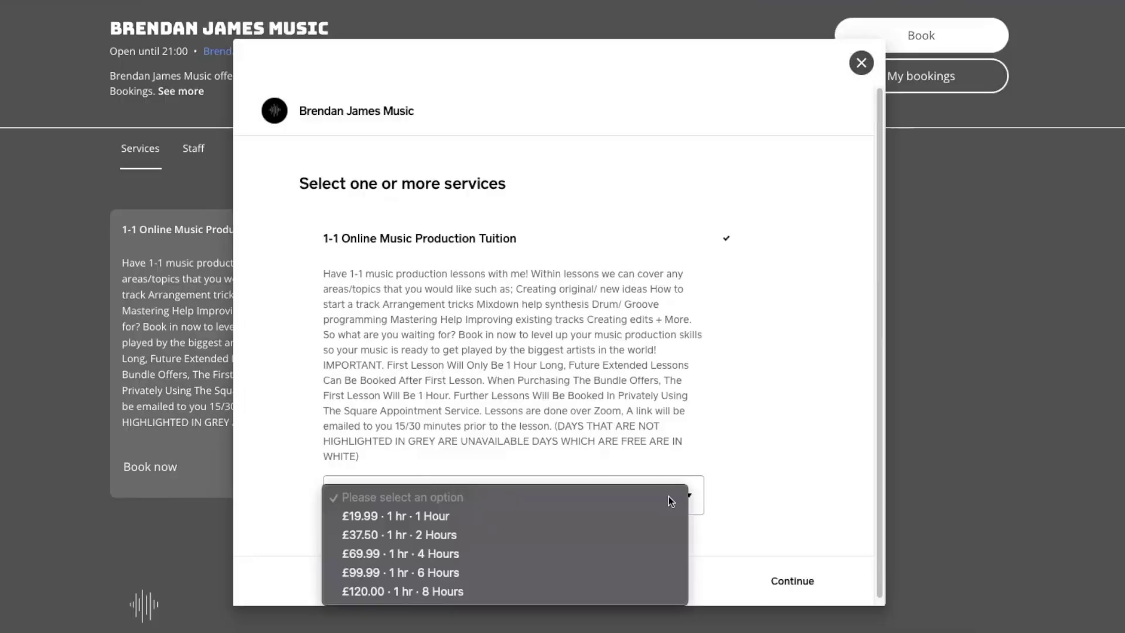
left_click(470, 540)
left_click(773, 583)
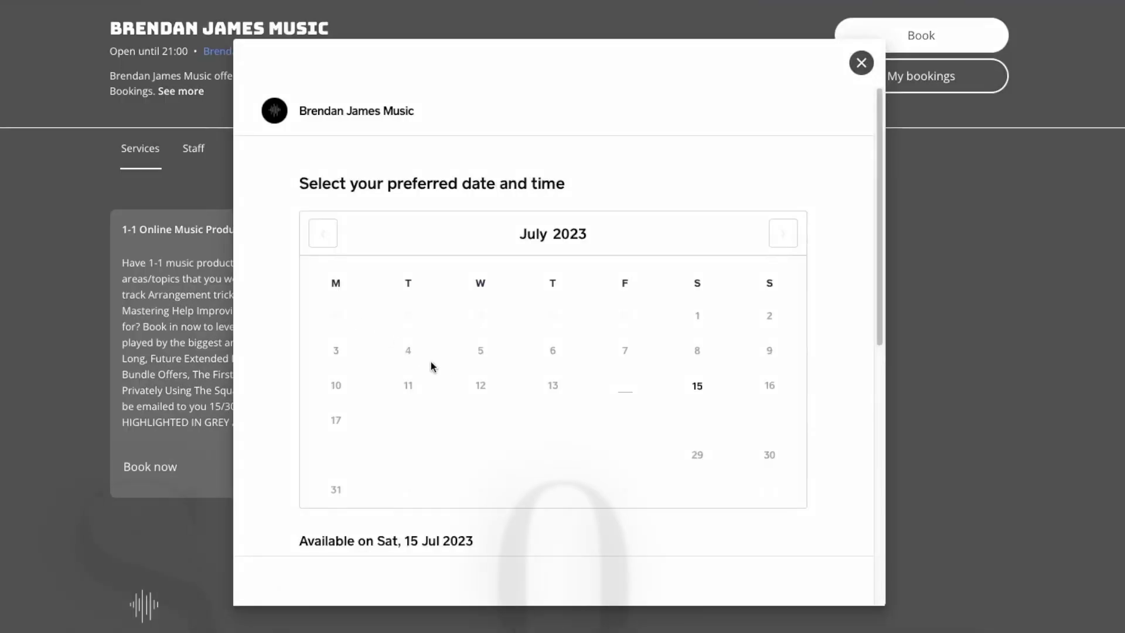
left_click(413, 430)
left_click(463, 425)
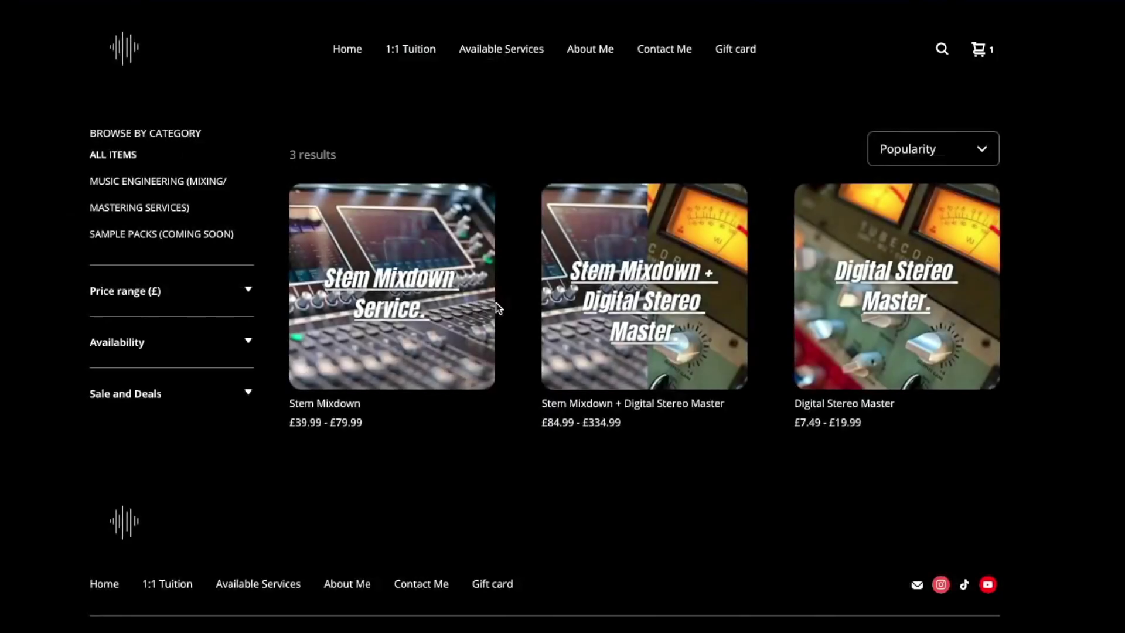
Add the £84.99 option 1x Stem Mixdown + Digital Stereo Master to the basket from its product page and check the basket.
left_click(562, 308)
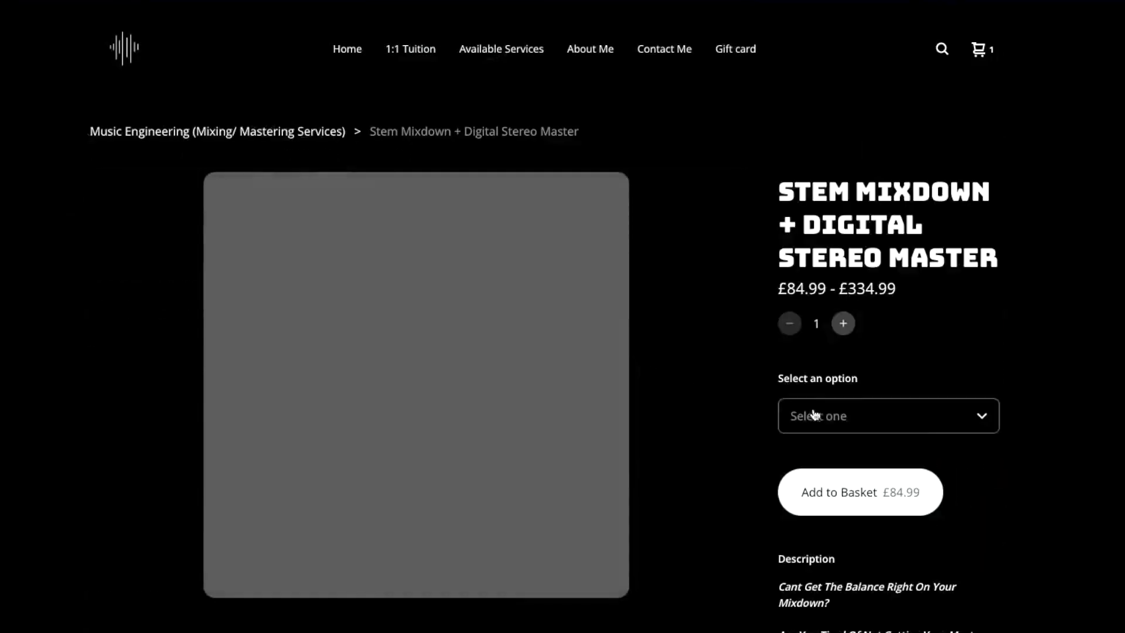
left_click(869, 413)
left_click(860, 424)
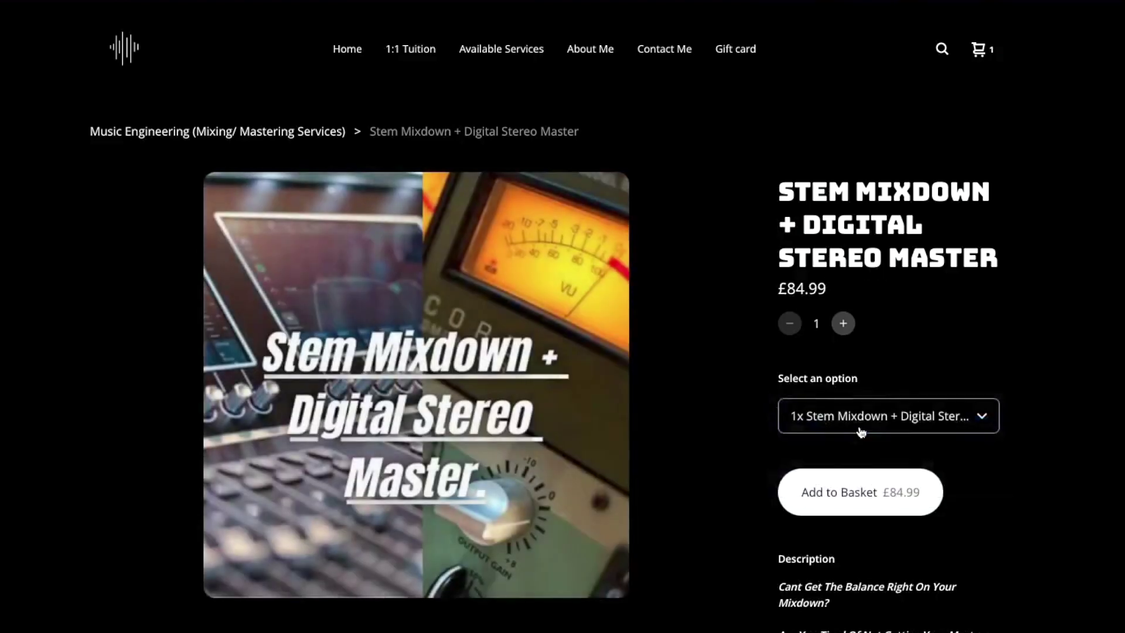
left_click(858, 489)
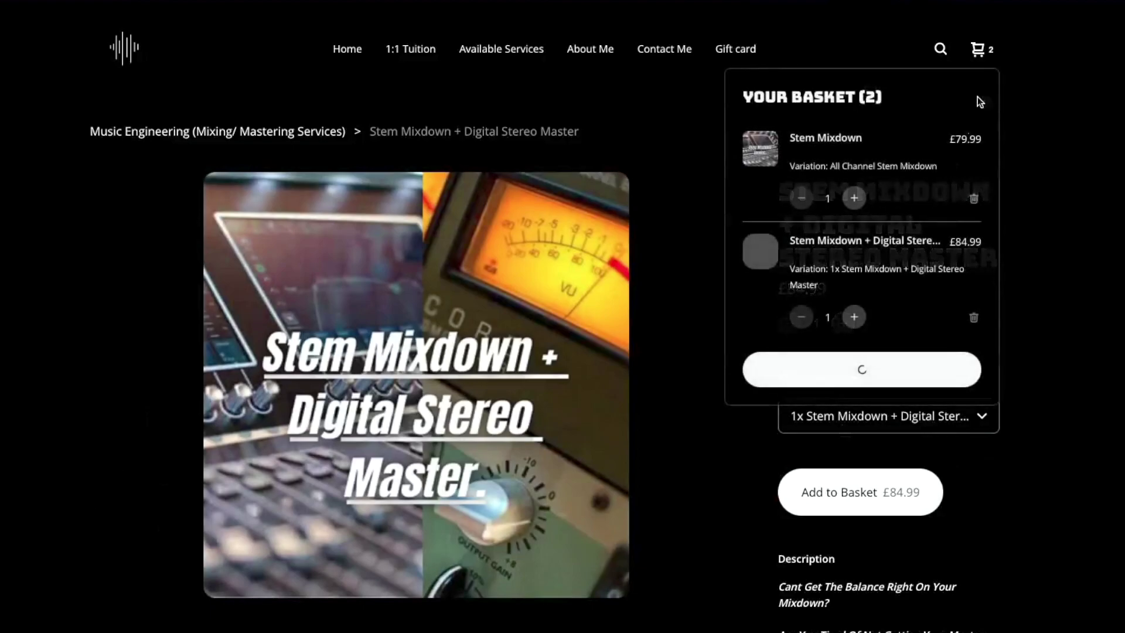
left_click(994, 53)
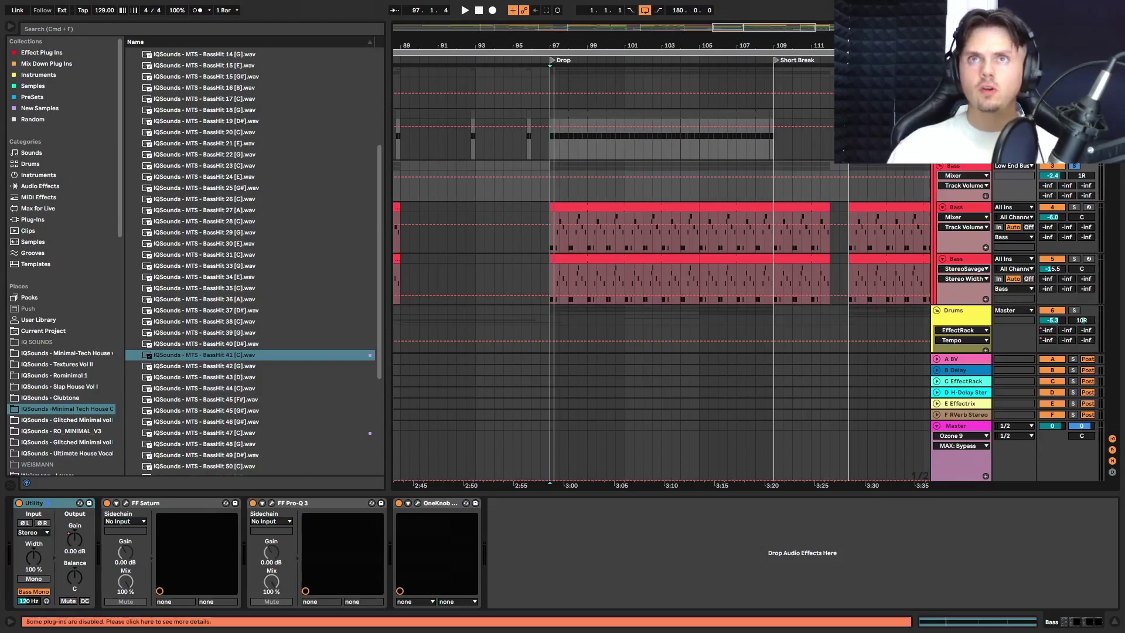
Switch back to Ableton Live, open the upper Bass track's MIDI clip at the Drop and play it.
left_click(578, 207)
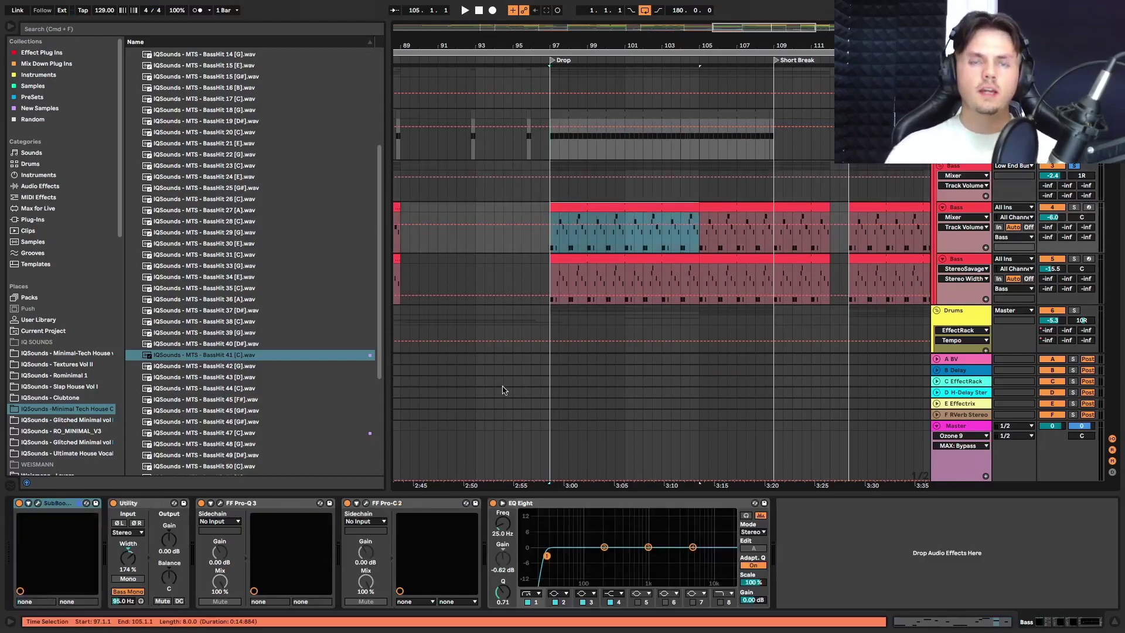
double_click(589, 219)
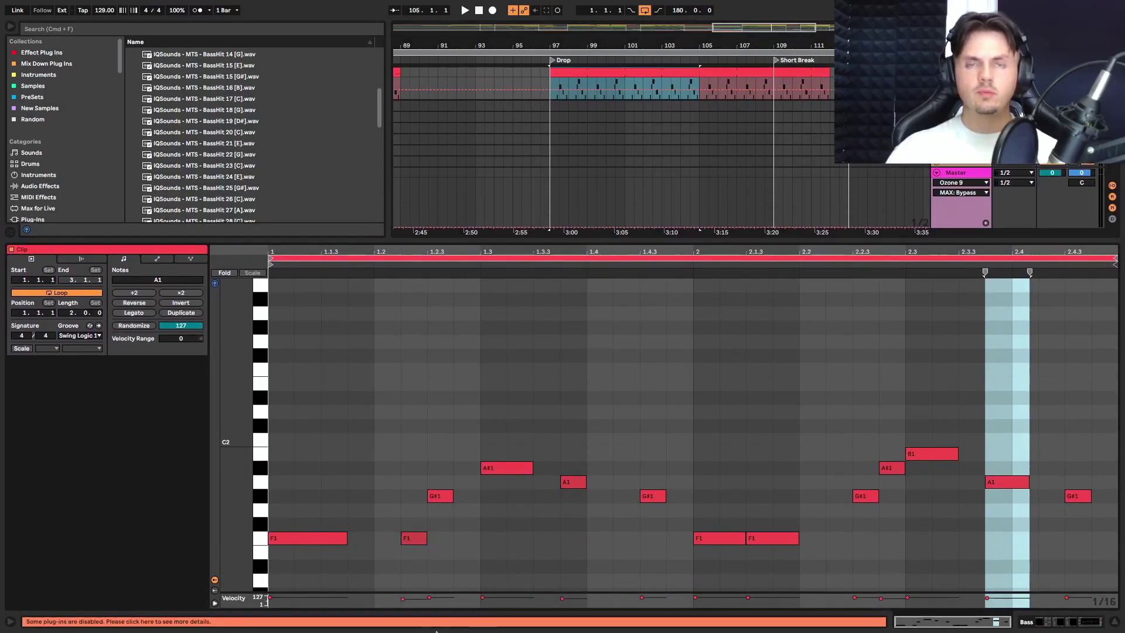
key("space")
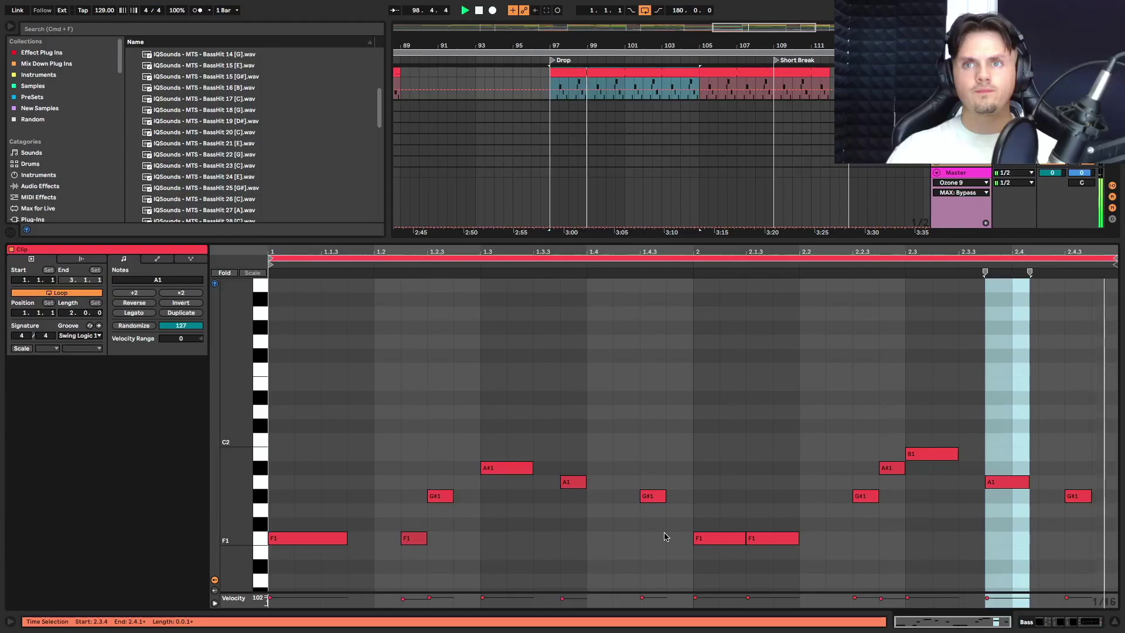
Turn on the bass clip's scale highlighting and set it to F Minor.
left_click(21, 348)
left_click(47, 348)
left_click(56, 402)
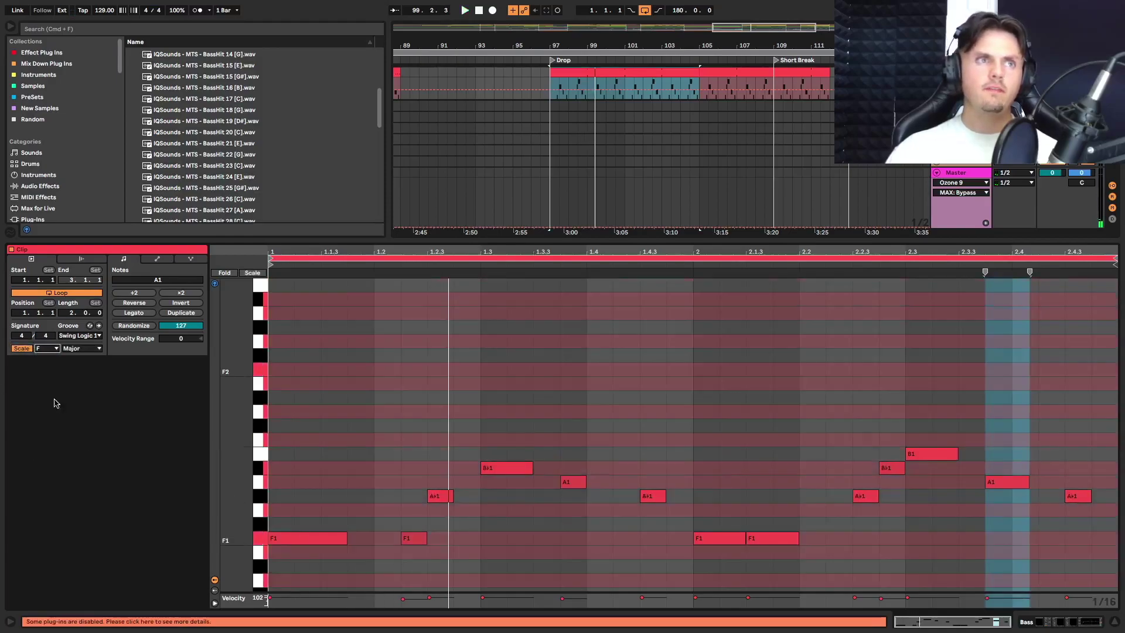
left_click(73, 350)
left_click(69, 51)
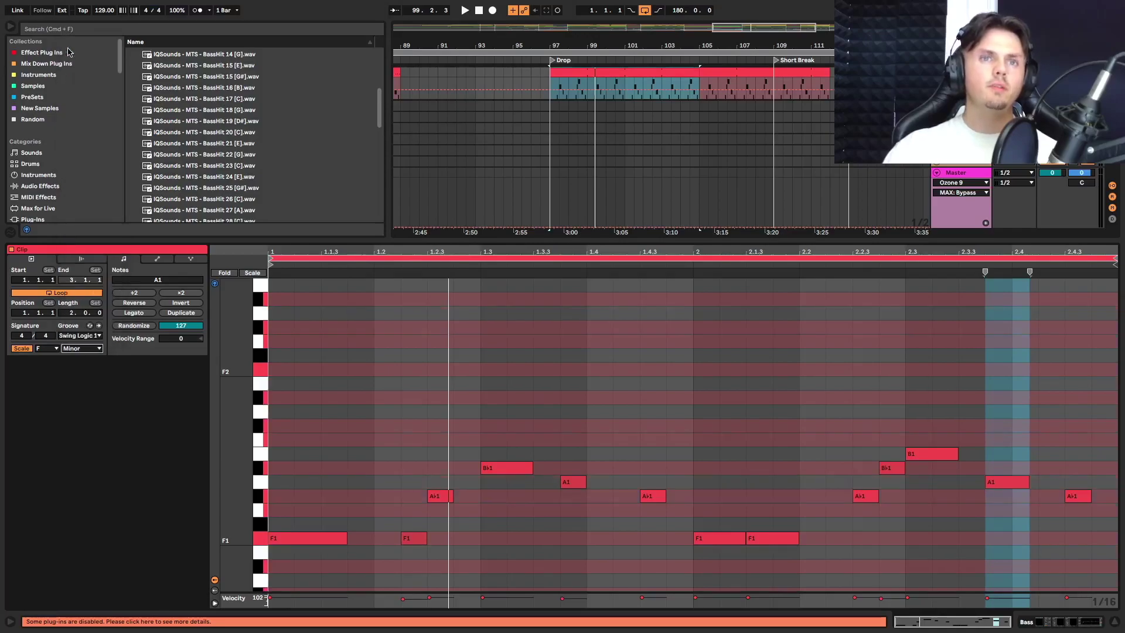
Replay the bassline and examine how its notes sit against the highlighted scale.
key("space")
key("space")
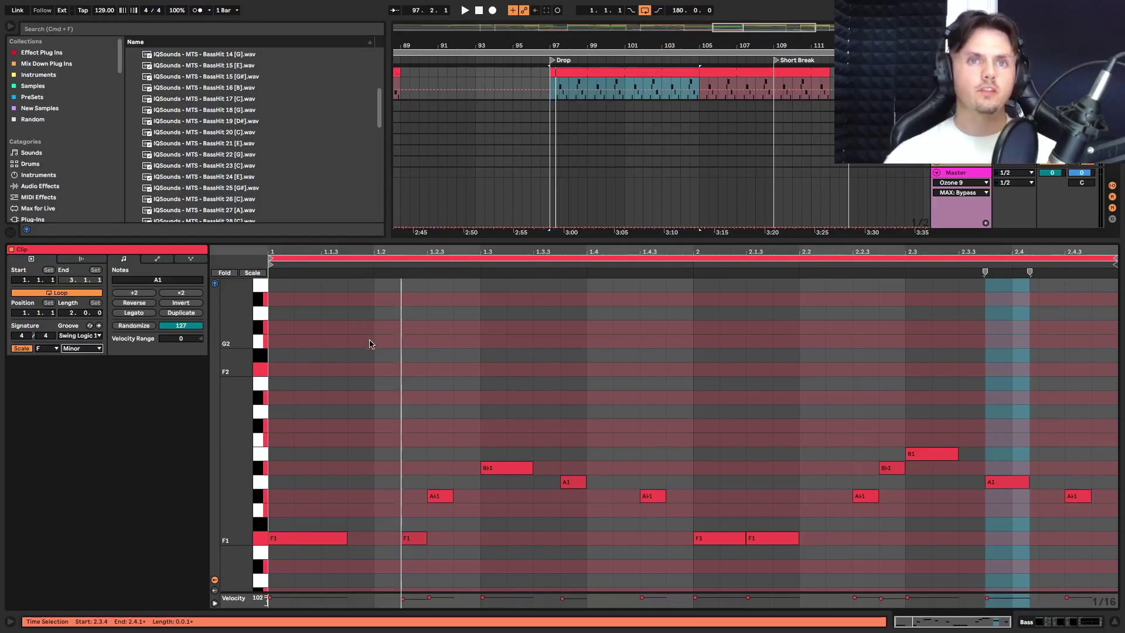
left_click_drag(299, 569, 462, 477)
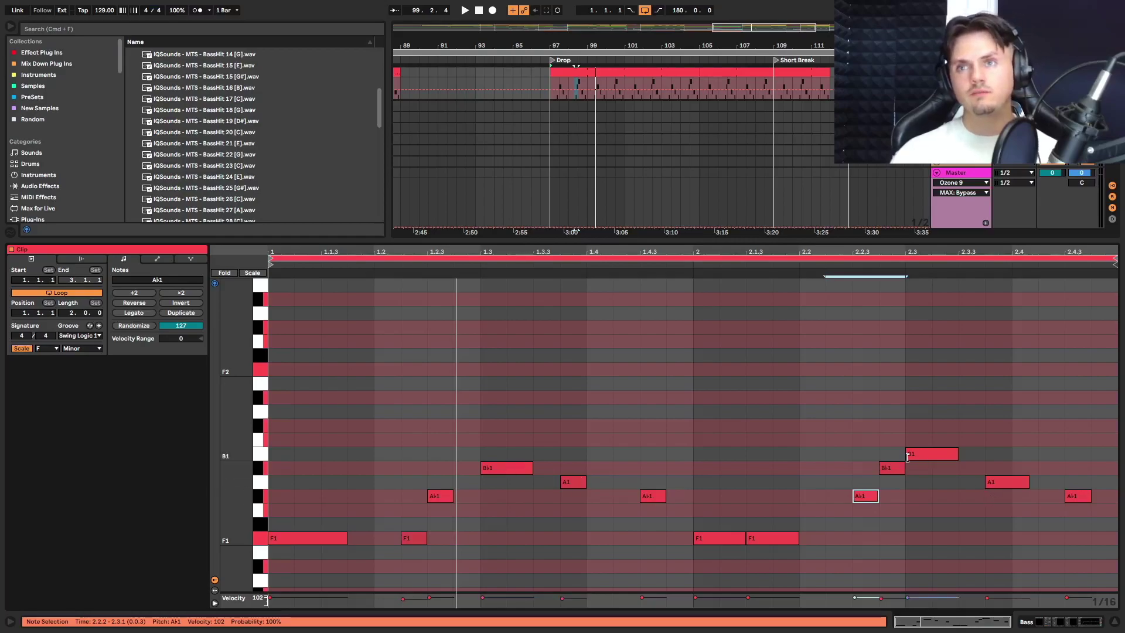
scroll(405, 495, "down", 1)
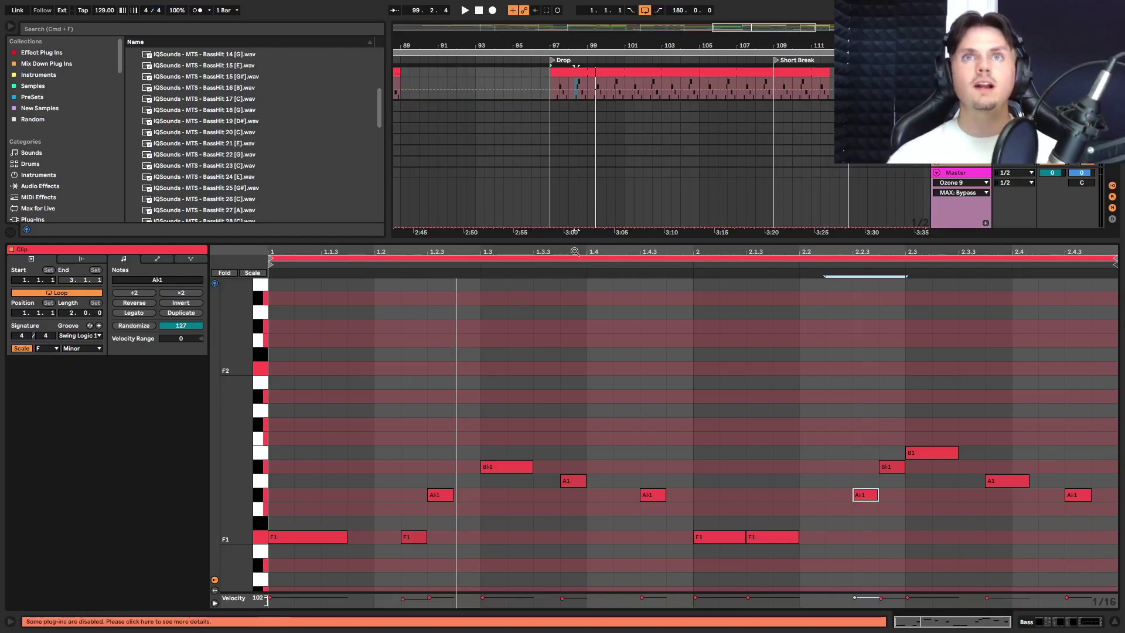
Hide the clip view, unfold the Drums group and look over its percussion tracks around the Drop.
key("super+alt+l")
scroll(531, 272, "up", 3)
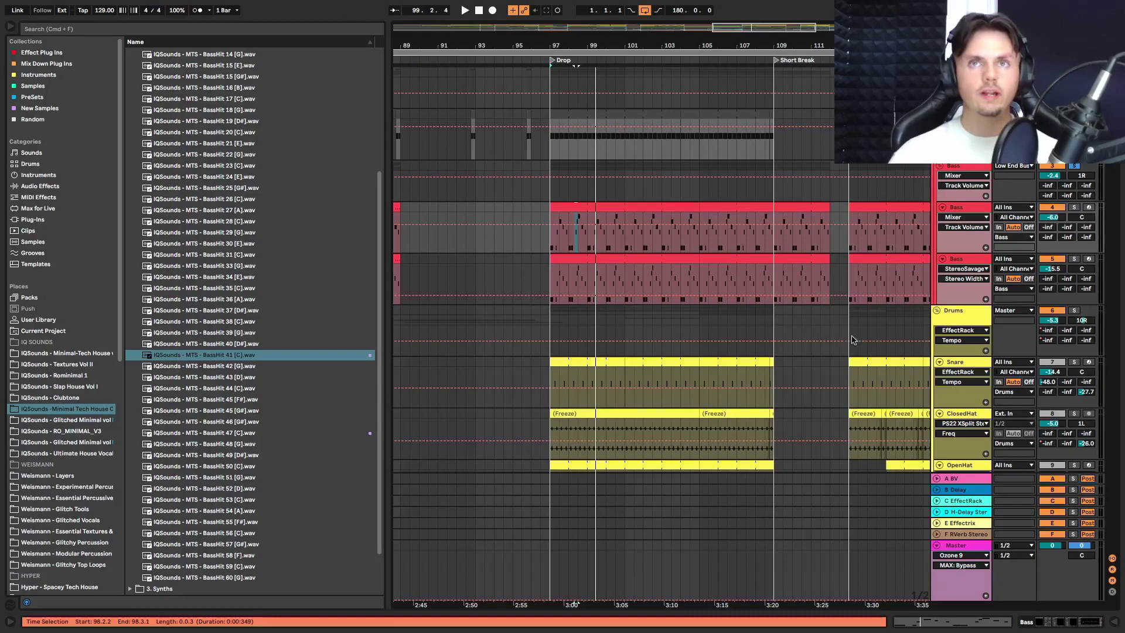
scroll(565, 279, "down", 3)
scroll(551, 256, "down", 7)
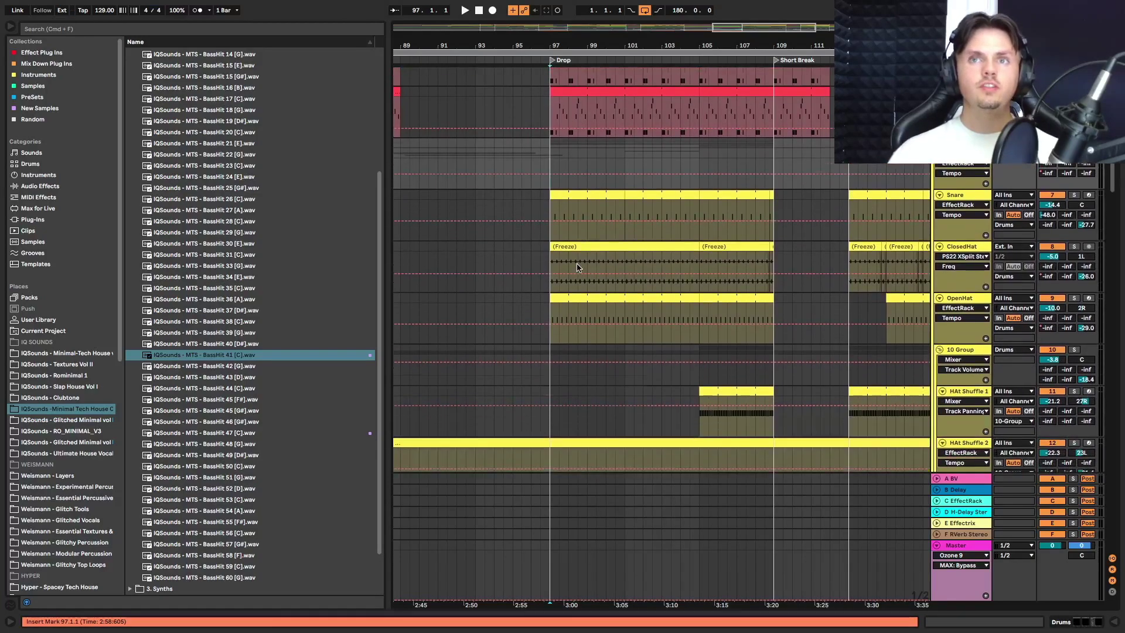
scroll(574, 264, "down", 2)
scroll(577, 265, "down", 6)
scroll(577, 266, "up", 5)
scroll(577, 268, "up", 5)
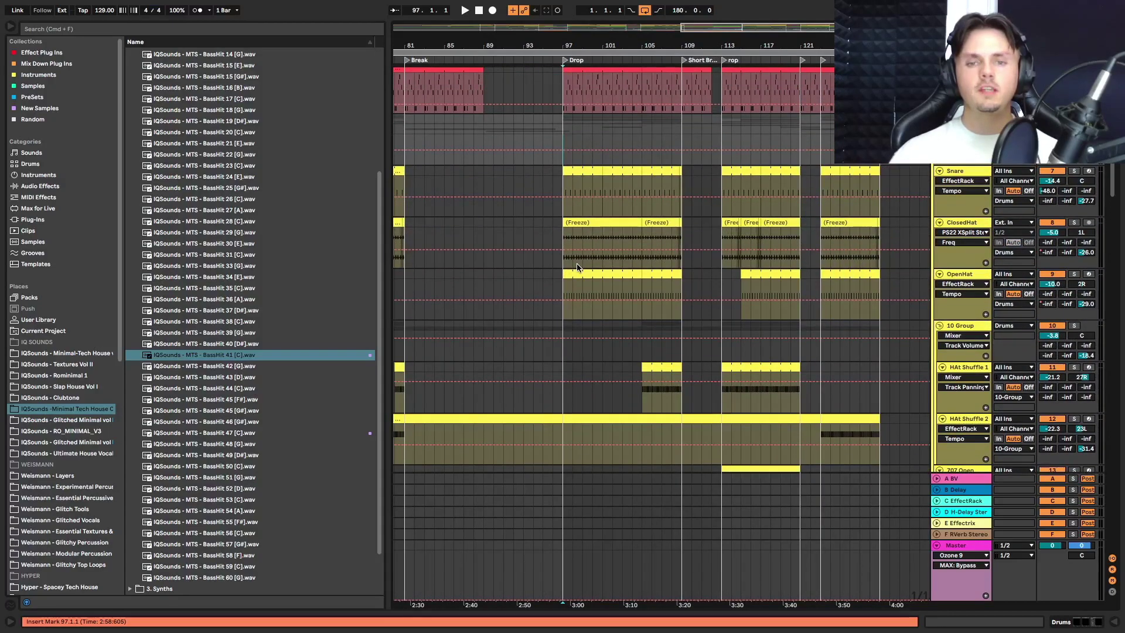
Focus the arrangement on the Drop and play it from bar 97 with the Drums group soloed.
scroll(577, 267, "up", 5)
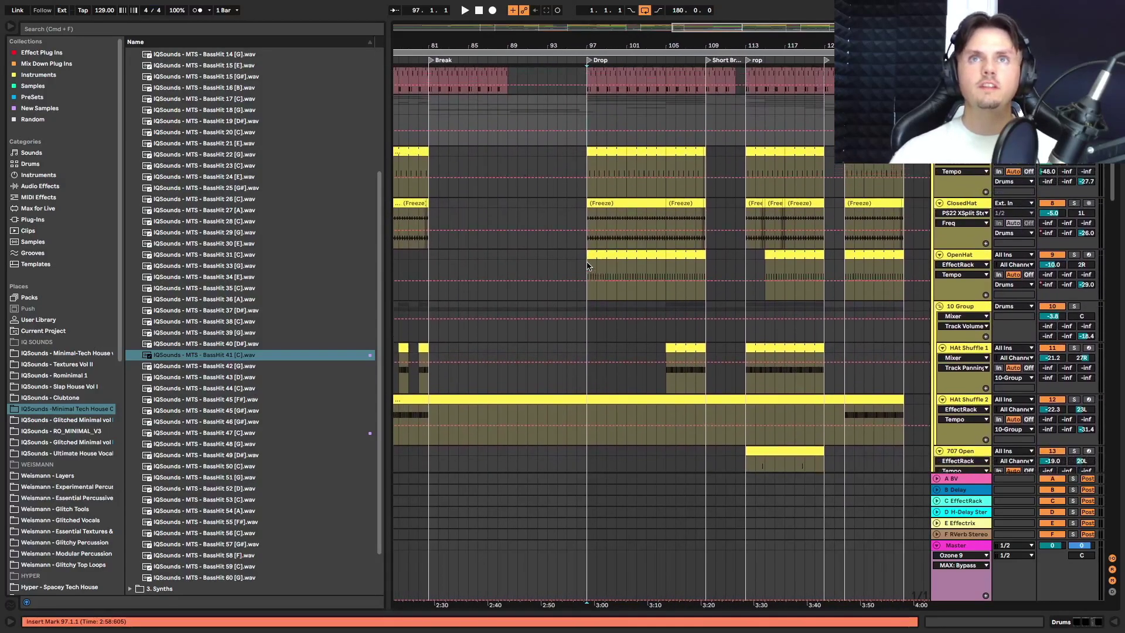
scroll(590, 263, "up", 3)
scroll(590, 263, "right", 2)
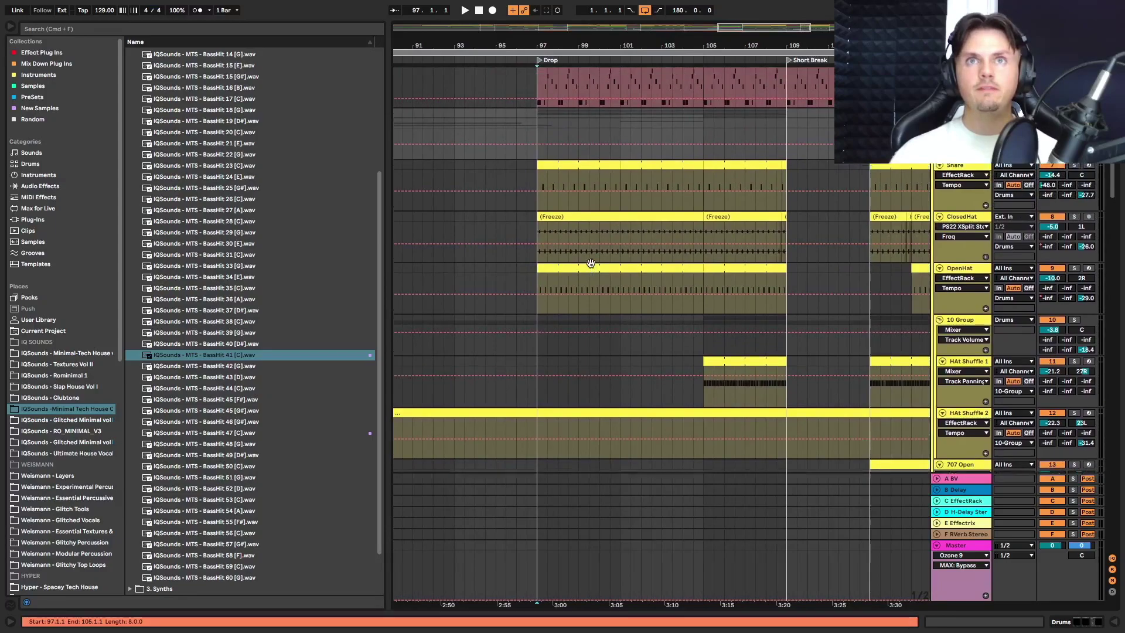
key("space")
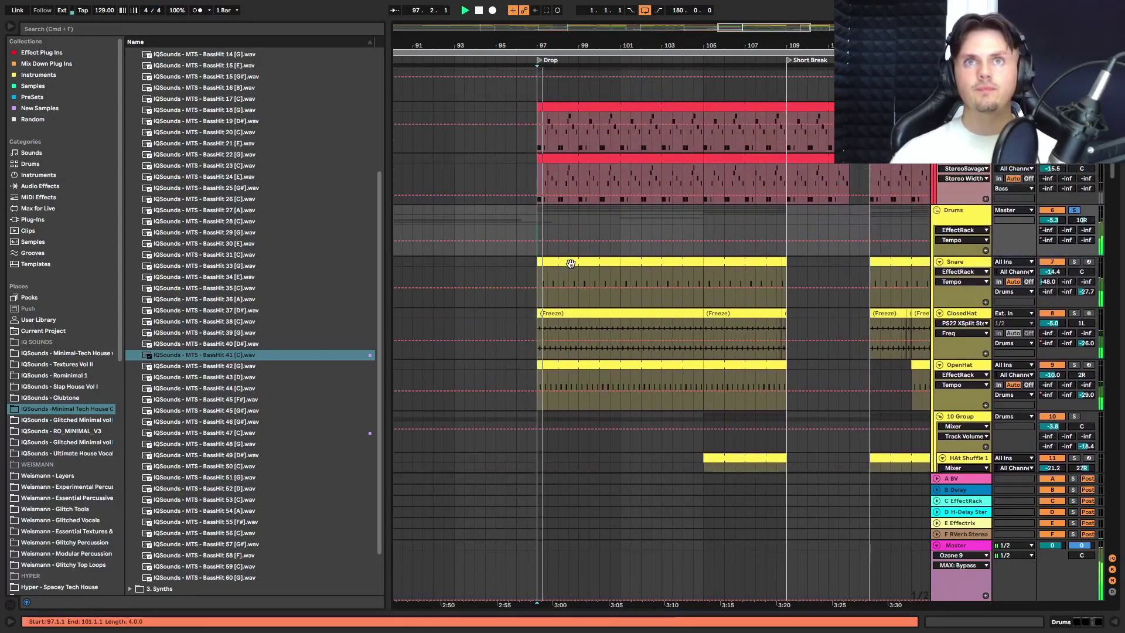
scroll(570, 261, "down", 2)
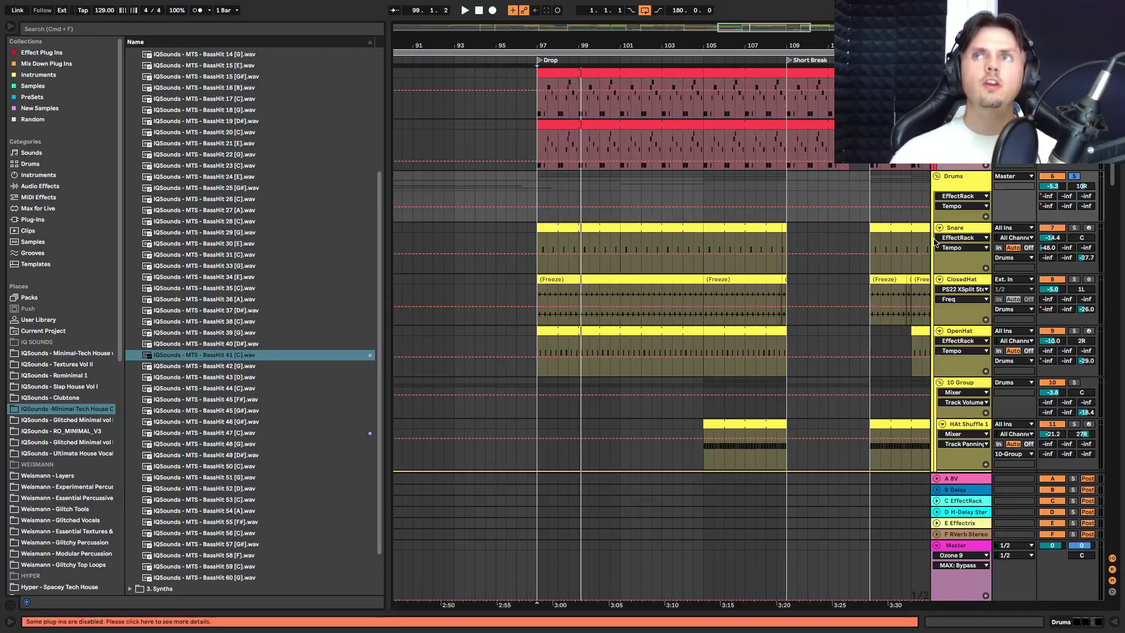
Solo the Snare track, play it from the Drop and show its Drum Rack and effect chain.
left_click(1072, 228)
key("space")
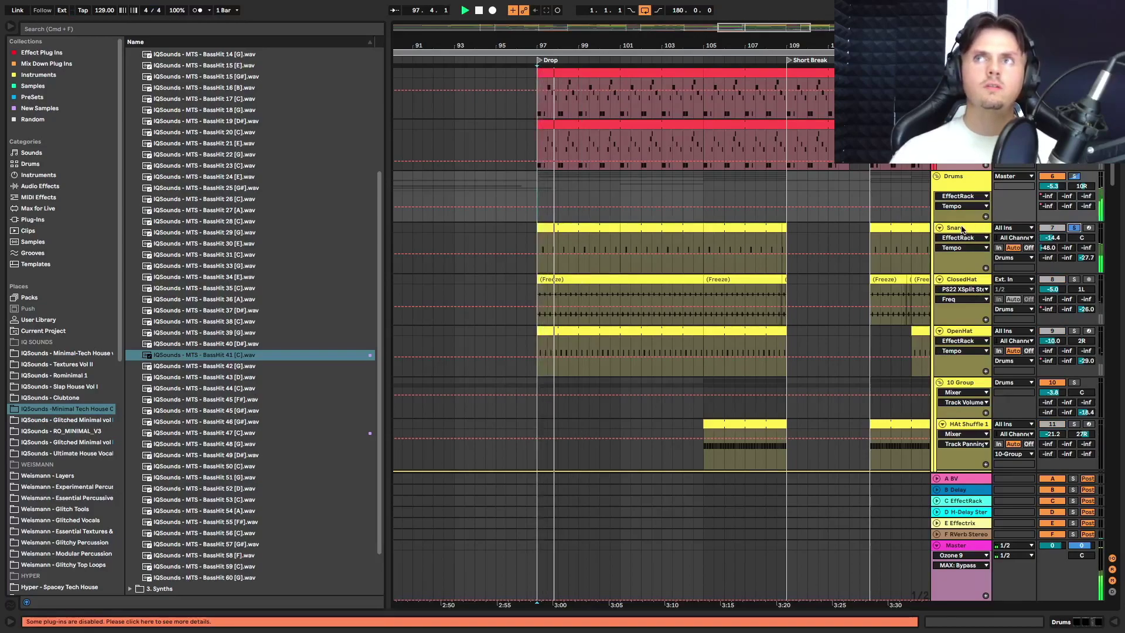
double_click(962, 230)
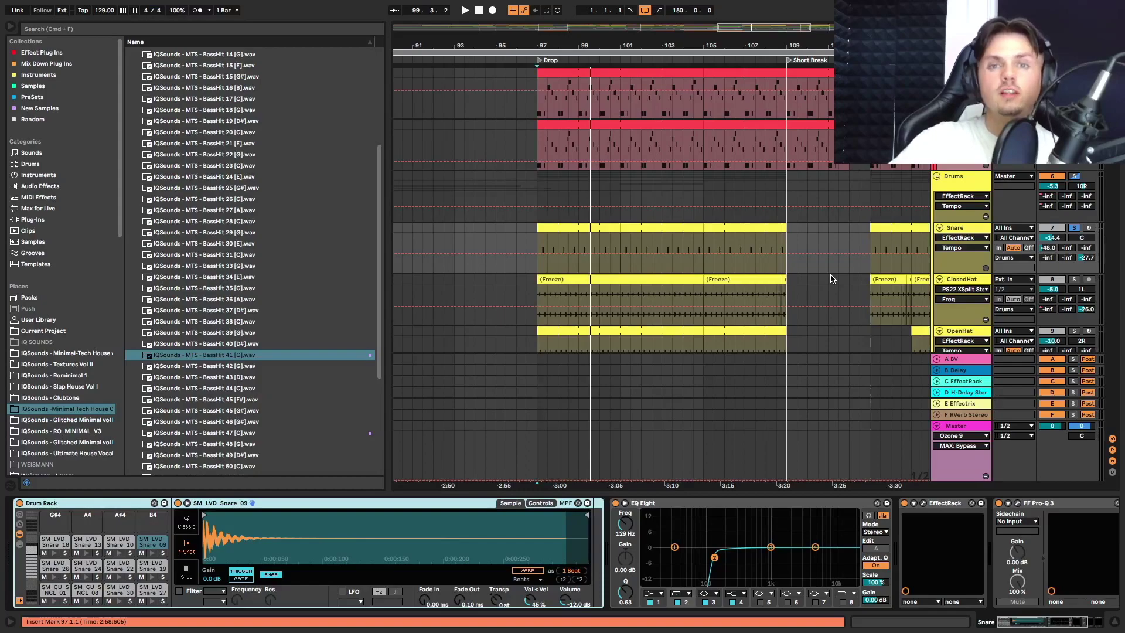
key("space")
scroll(850, 258, "down", 2)
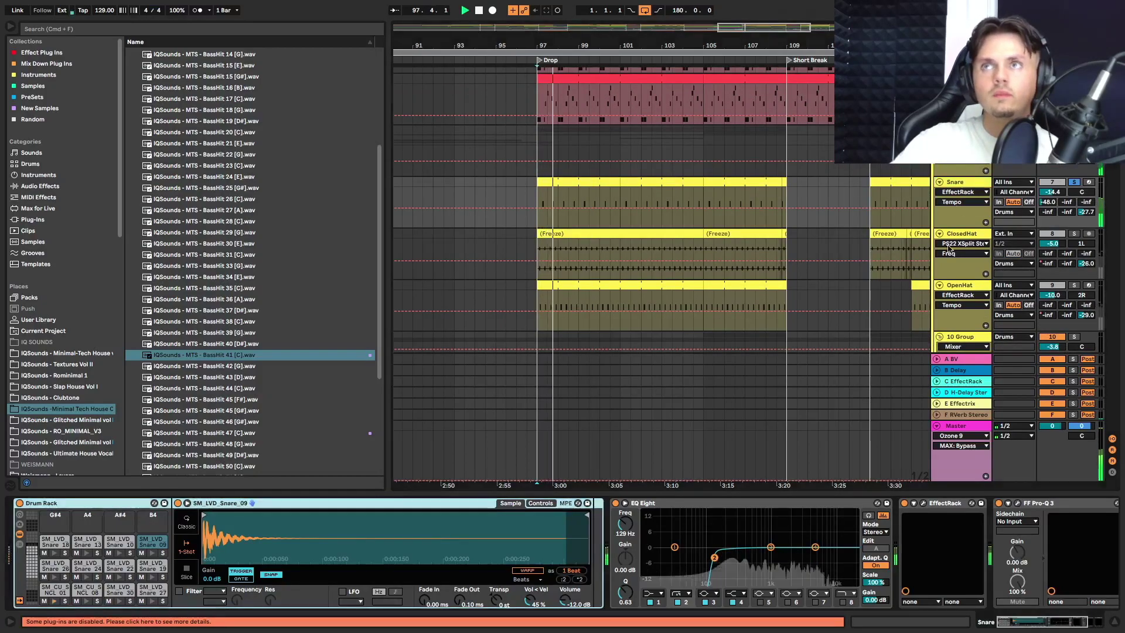
scroll(722, 522, "right", 3)
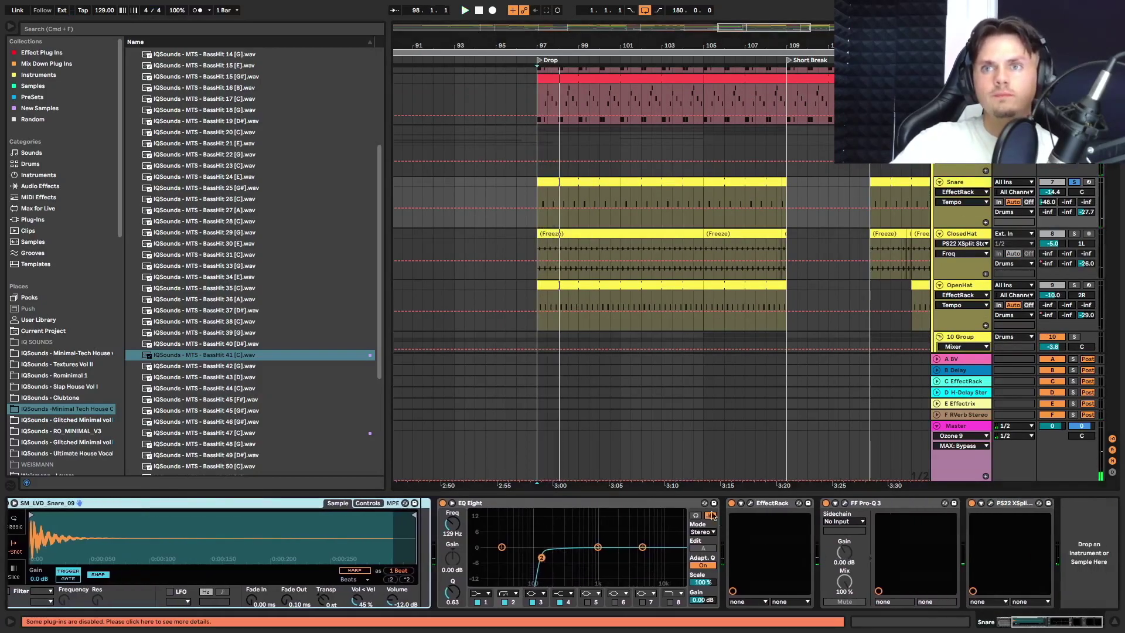
Inspect the Snare's Soundtoys EffectRack and PS22 XSplit stereo plug-in, closing each window.
left_click(750, 503)
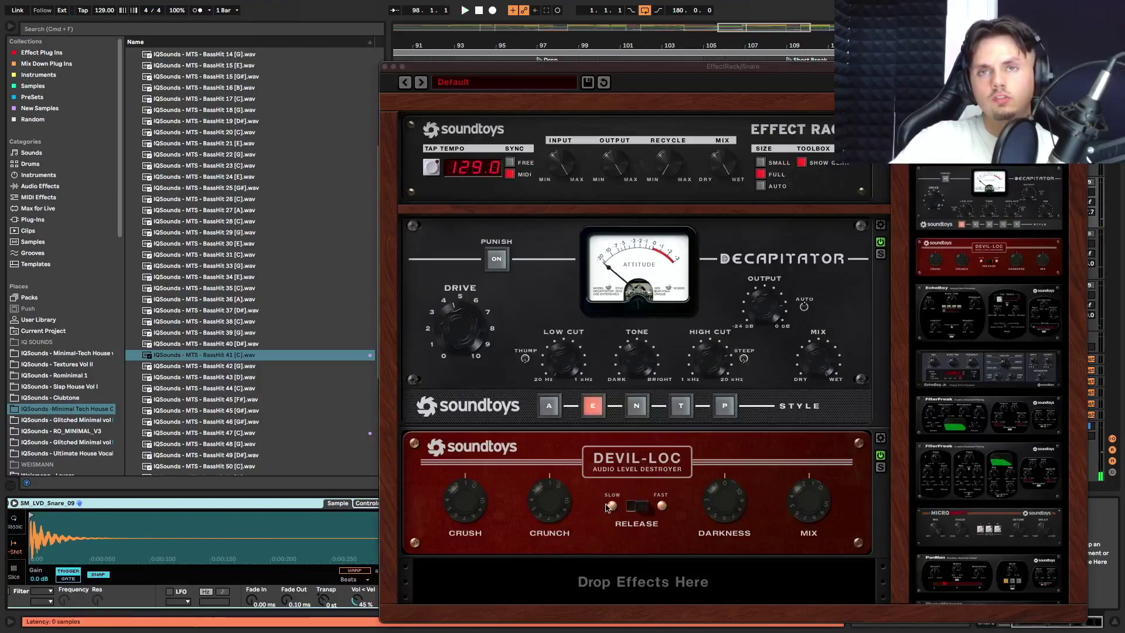
left_click(386, 68)
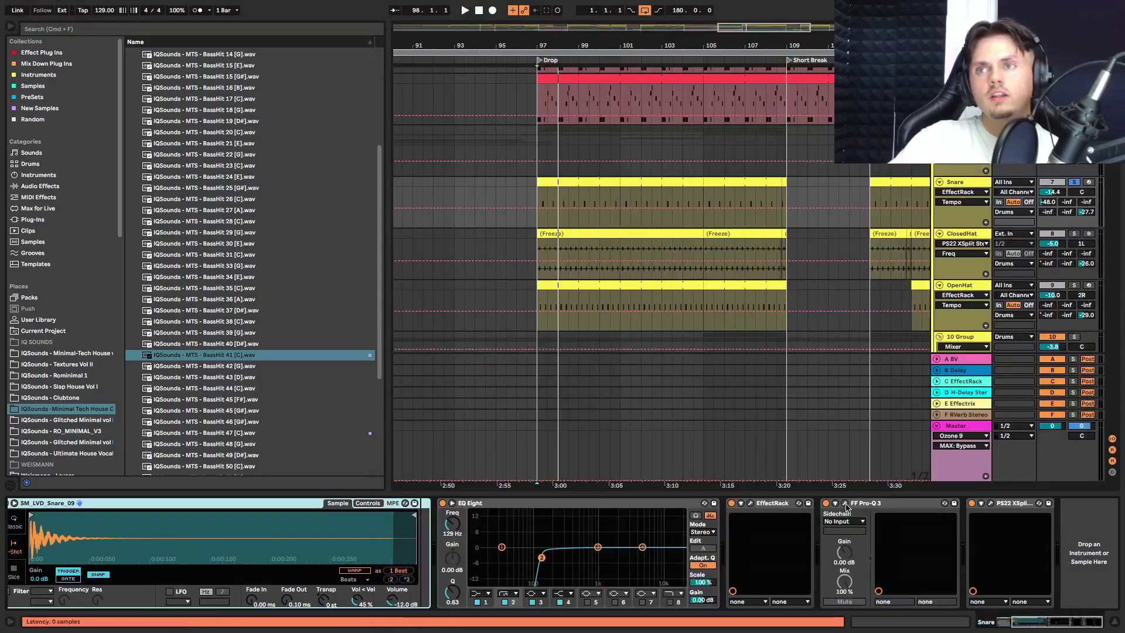
left_click(991, 505)
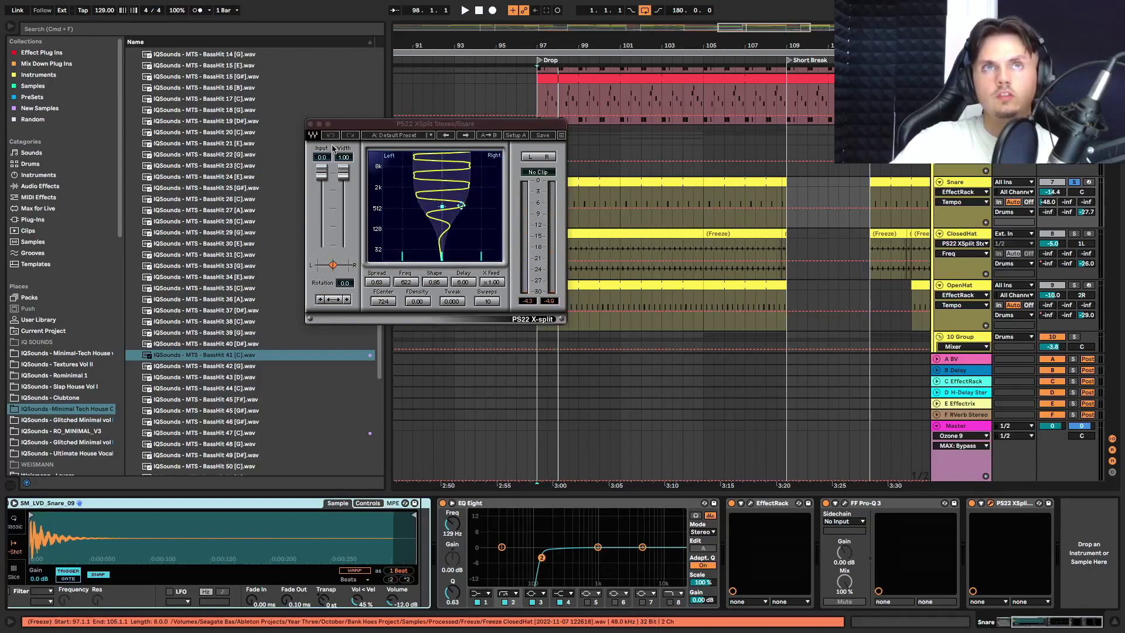
left_click(310, 125)
Solo the ClosedHat track during playback, show its effect chain and replay it from the Drop.
key("space")
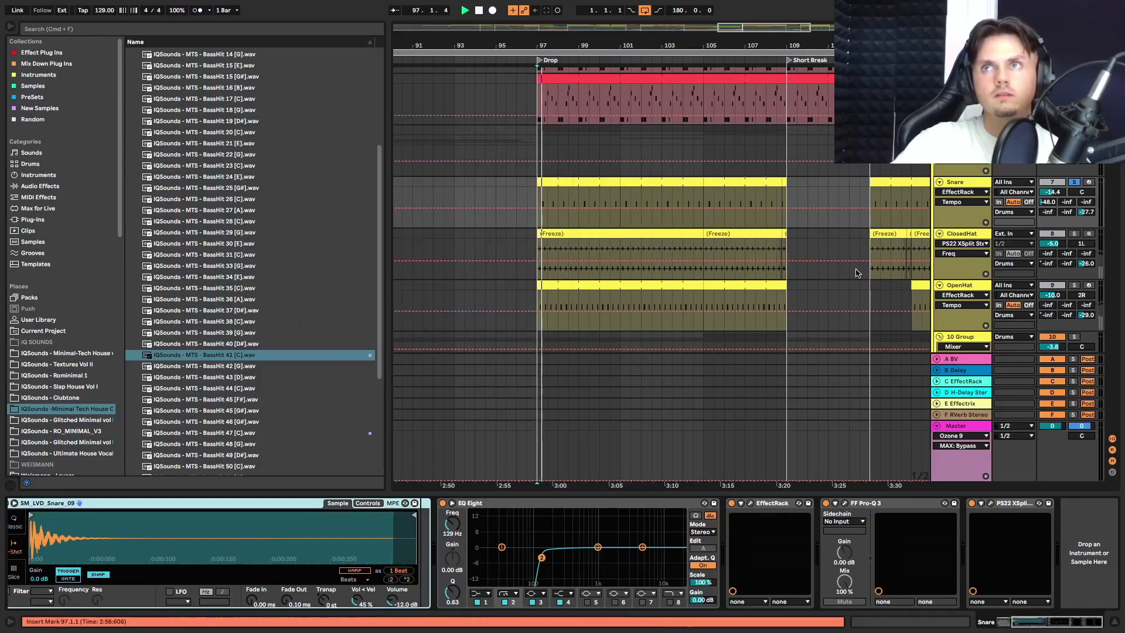
left_click(1073, 234)
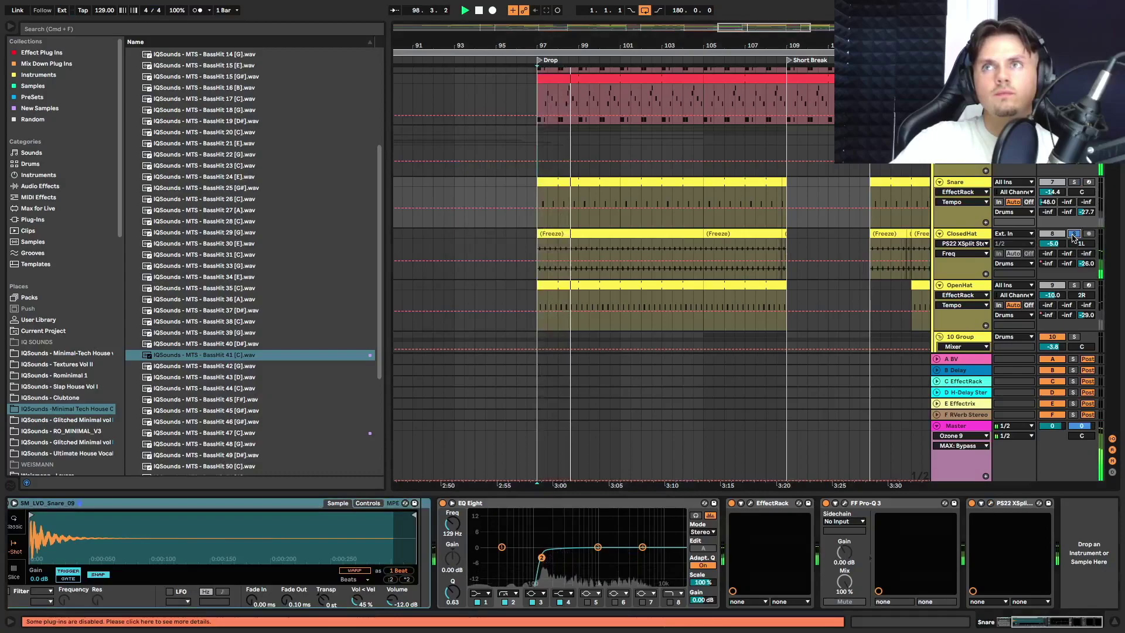
left_click(983, 270)
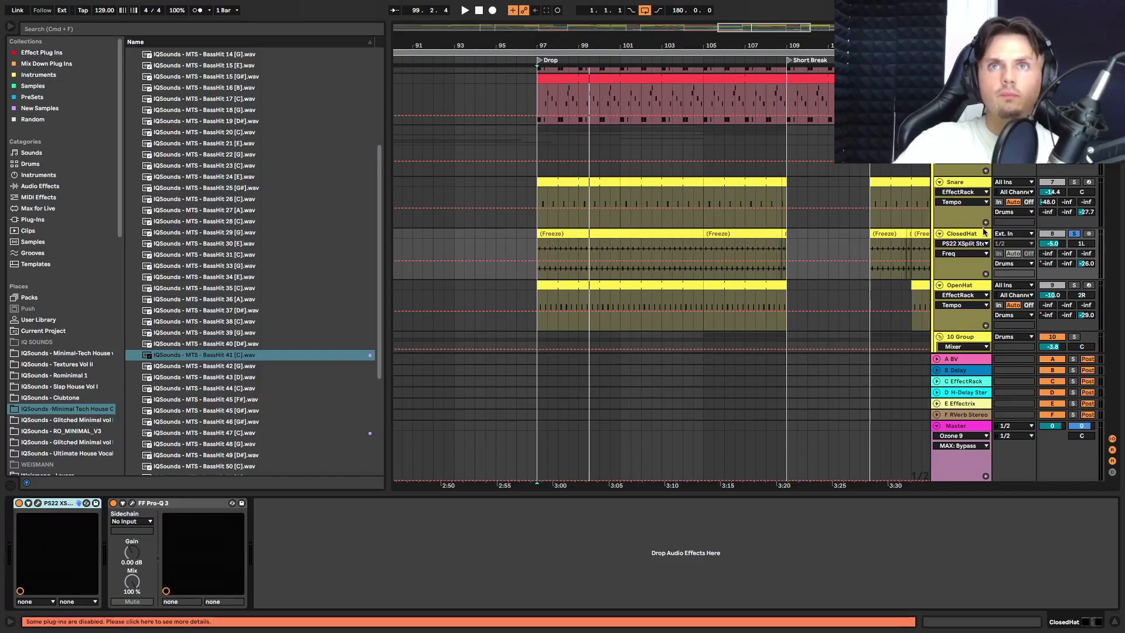
scroll(983, 232, "down", 3)
scroll(559, 218, "left", 1)
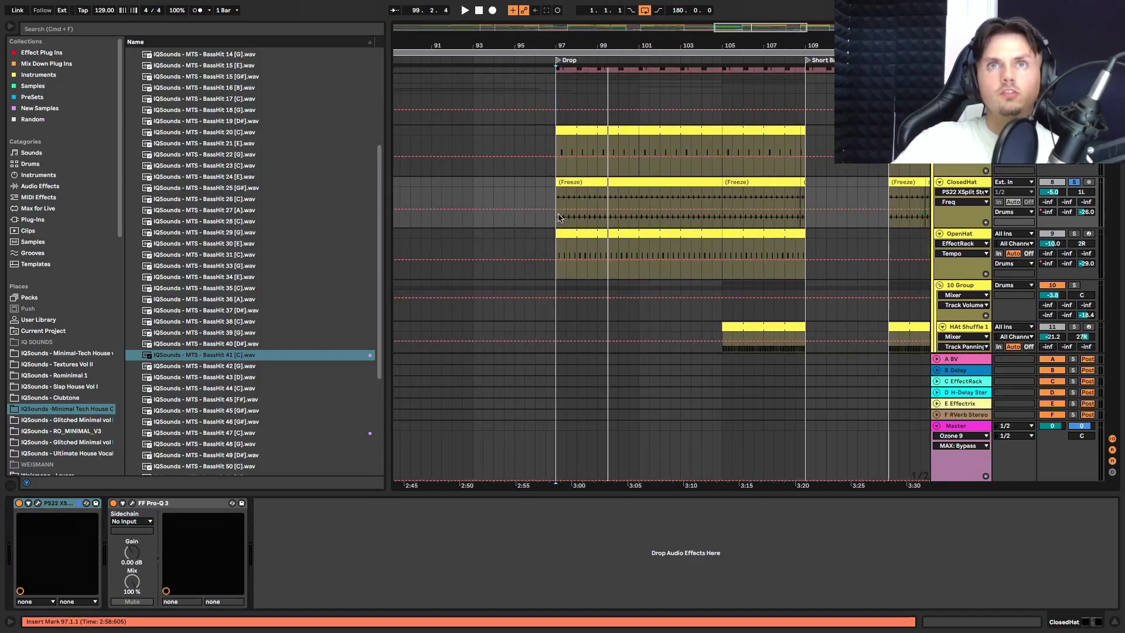
scroll(560, 217, "right", 3)
key("space")
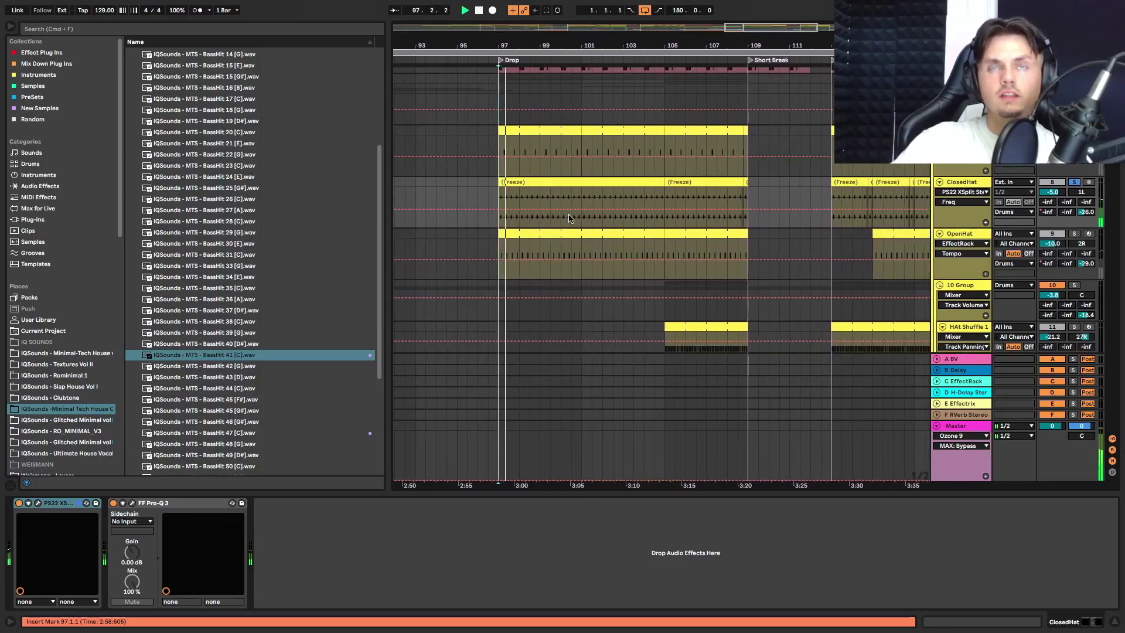
Solo the OpenHat track, show its rack and effect chain, and replay it from the Drop.
scroll(1081, 216, "down", 1)
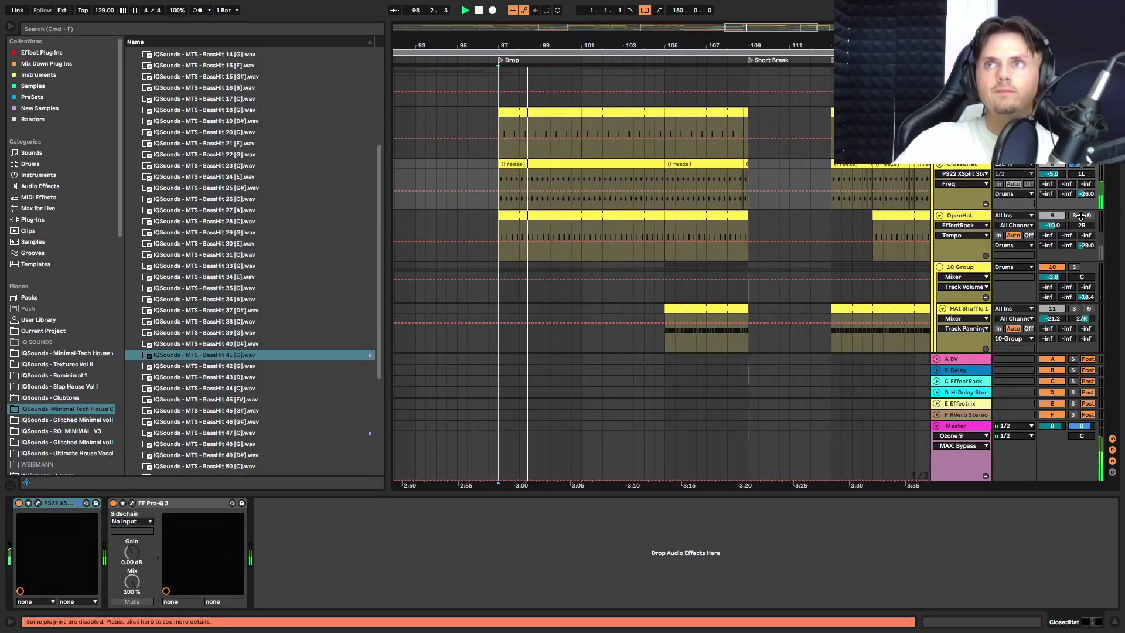
left_click(1079, 215)
key("space")
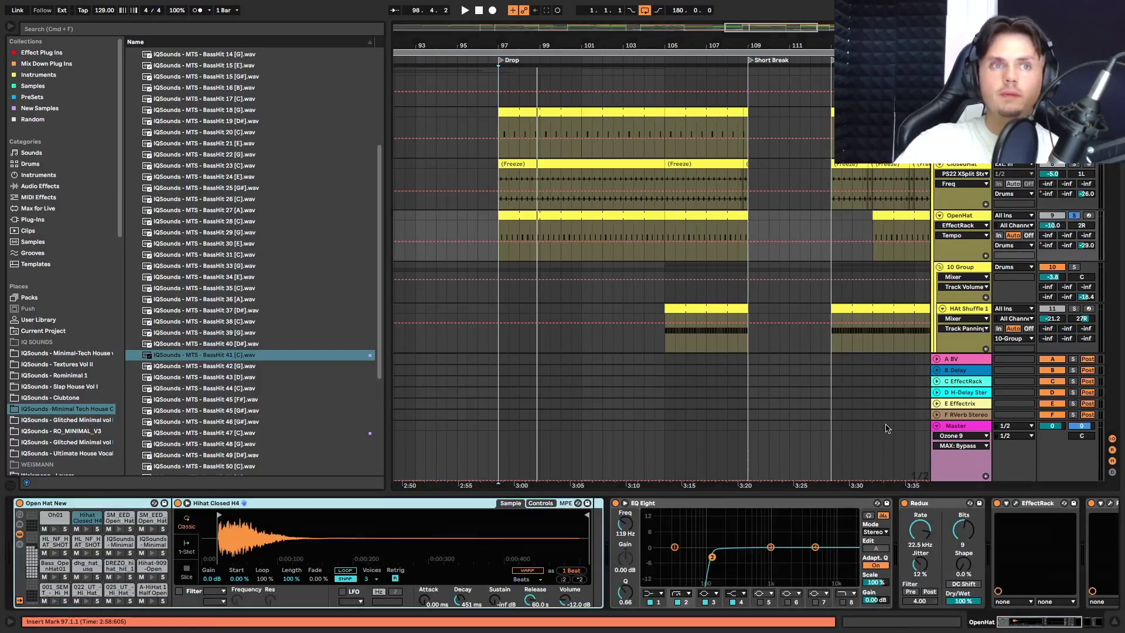
key("space")
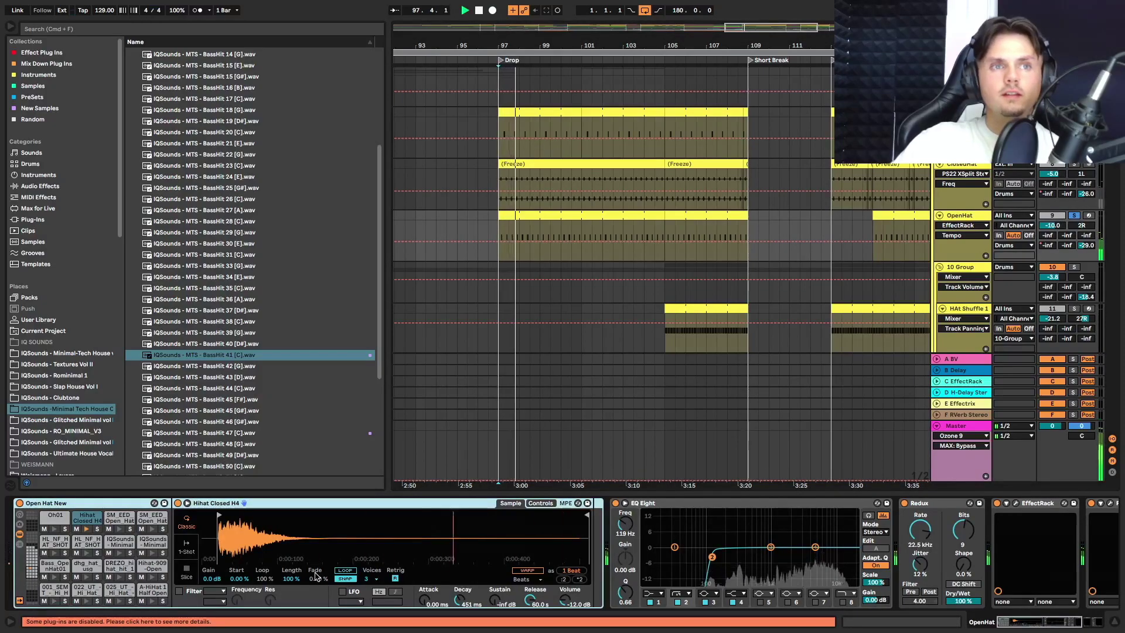
scroll(225, 549, "right", 3)
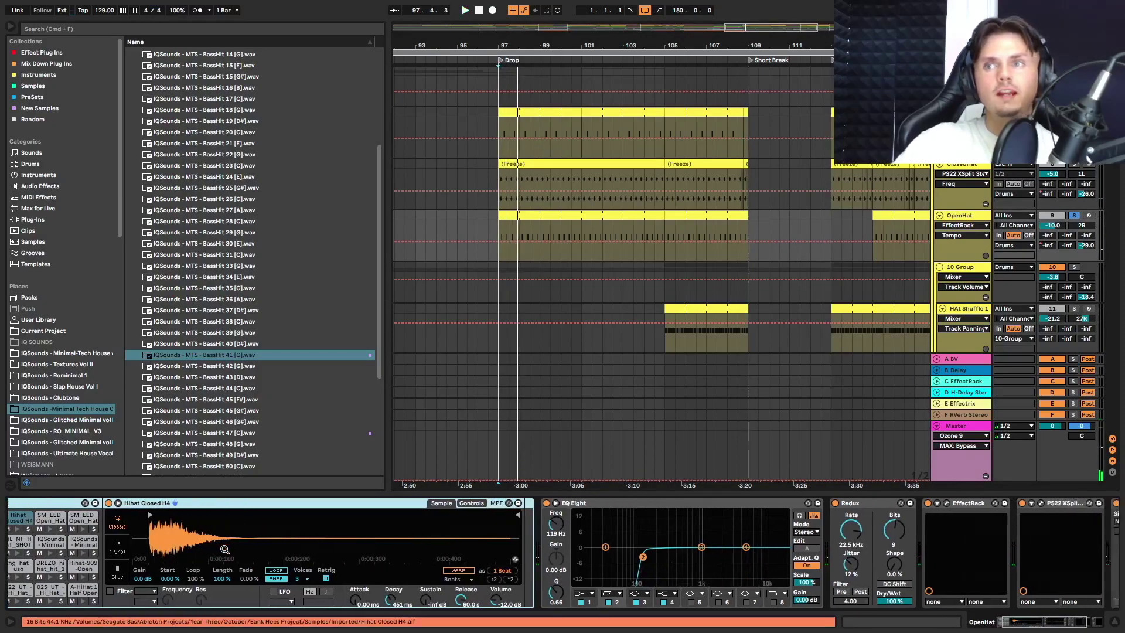
View the rest of the OpenHat effect chain through Redux to FF Pro-Q 3 and play the hat again.
scroll(224, 549, "right", 6)
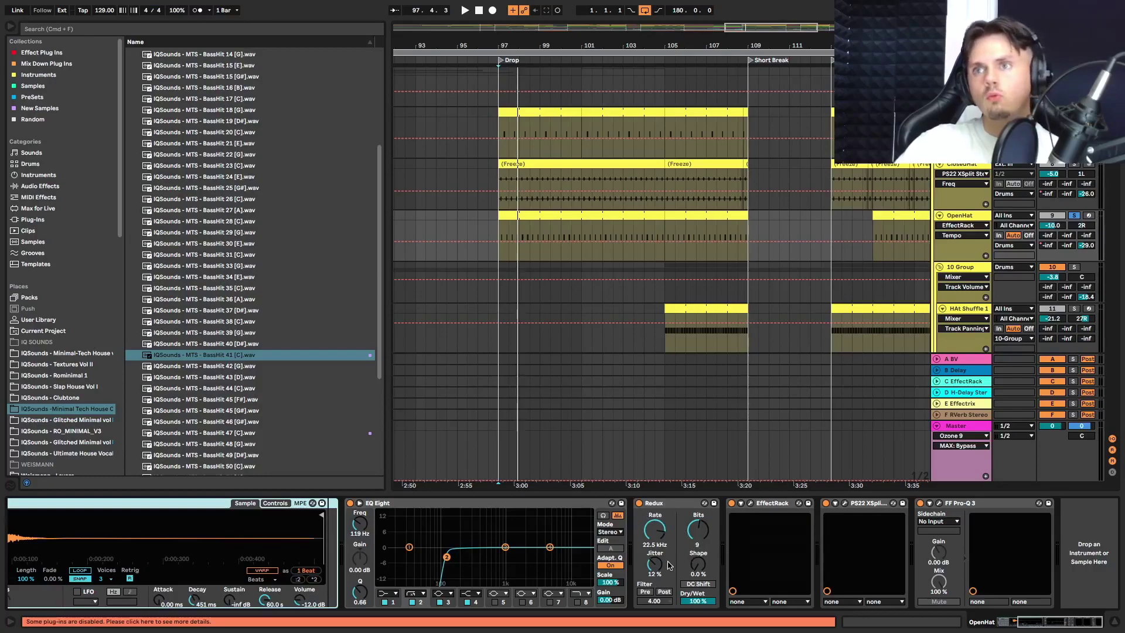
key("space")
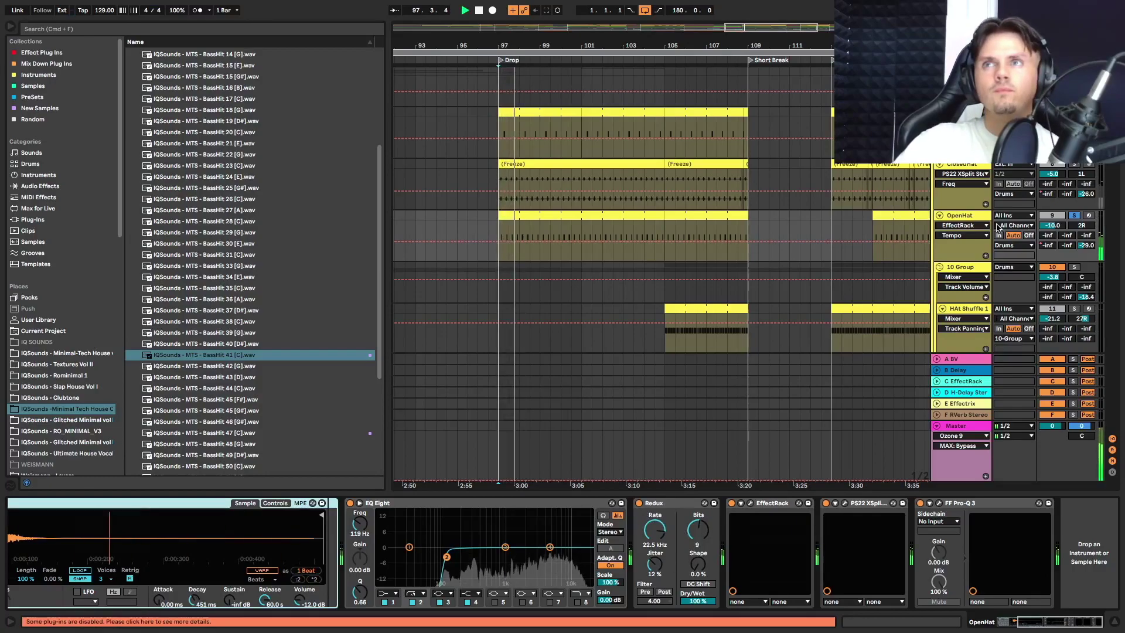
Solo the HAt Shuffle 1 track and play it from bar 105, showing its device chain.
scroll(679, 271, "down", 3)
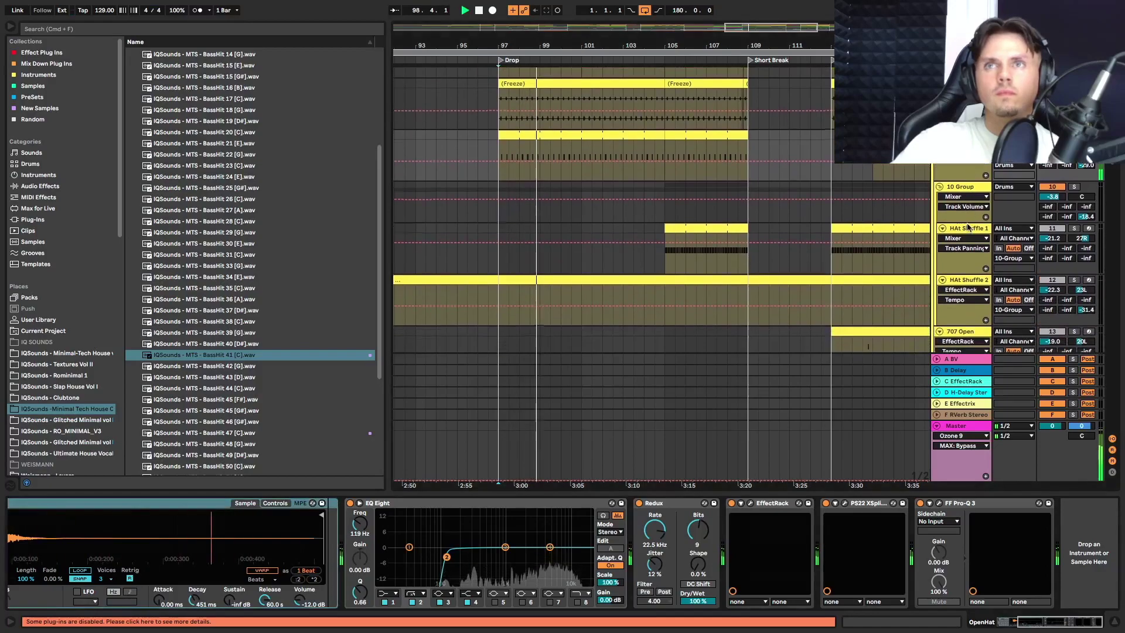
left_click(666, 270)
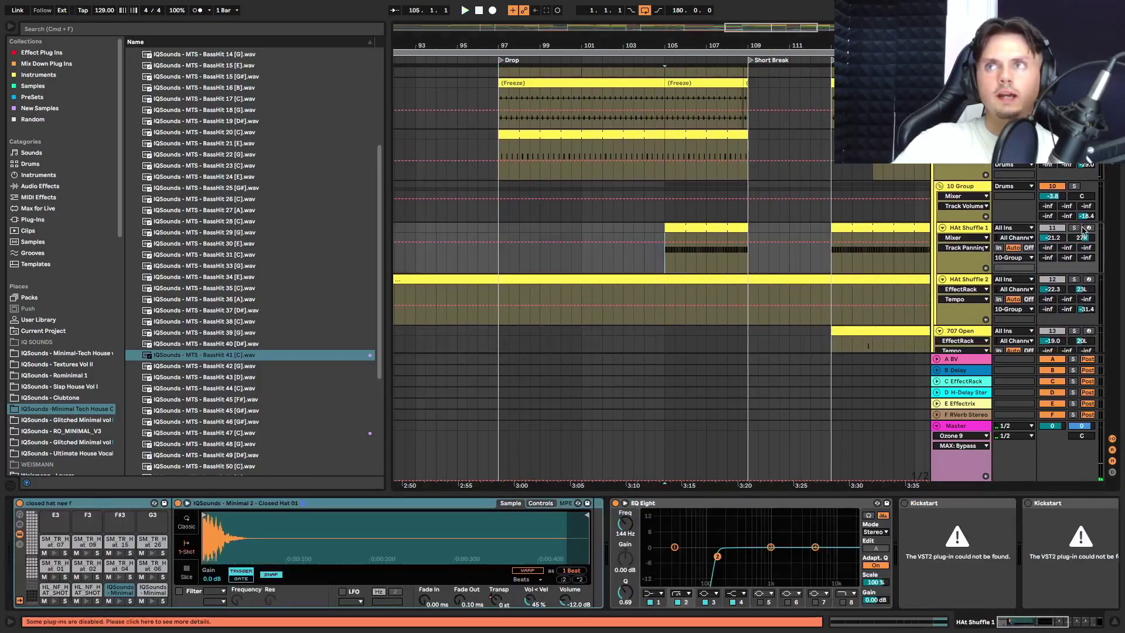
left_click(1073, 228)
key("space")
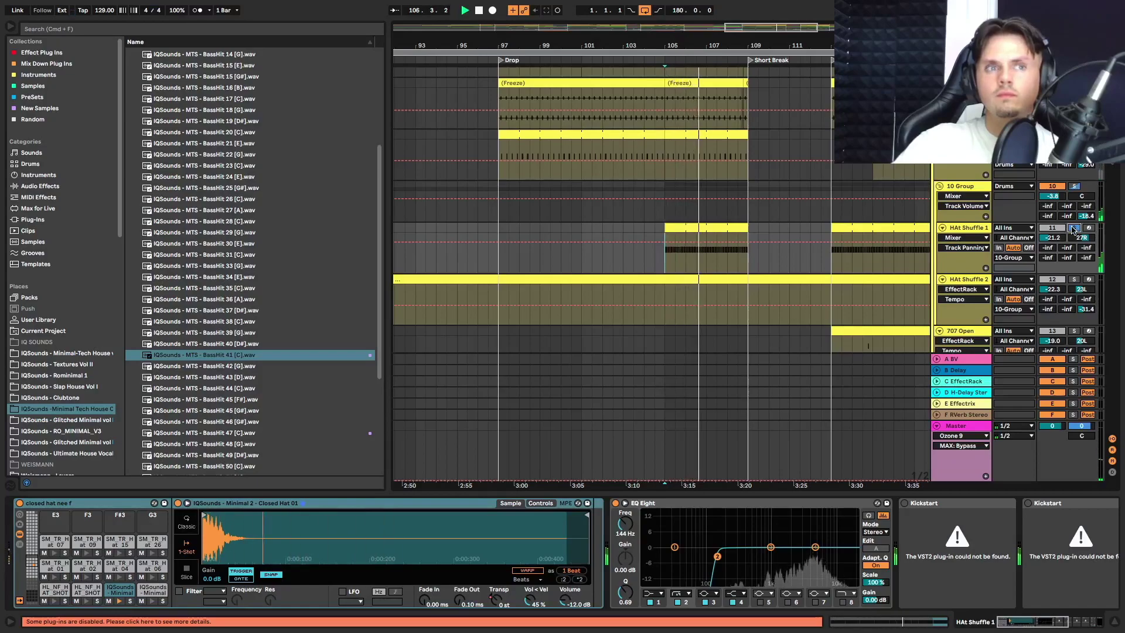
scroll(849, 270, "down", 3)
key("space")
Solo the HAt Shuffle 2 track and play it from bar 123, where its notes start.
left_click(862, 273)
scroll(846, 273, "right", 5)
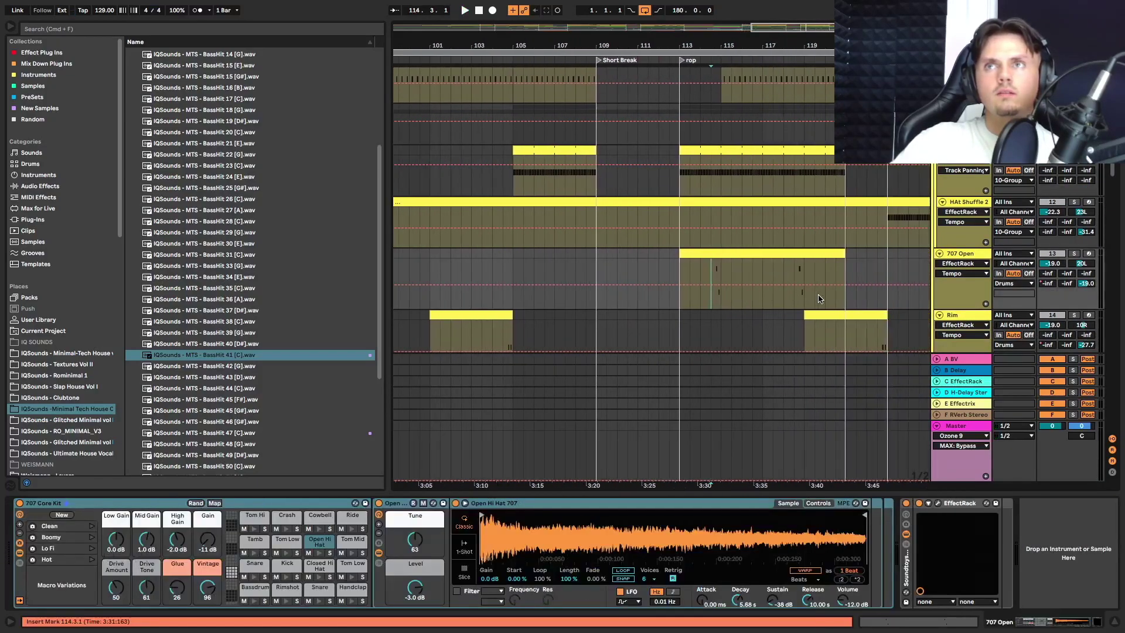
scroll(849, 273, "up", 1)
left_click(837, 221)
left_click(1076, 205)
key("space")
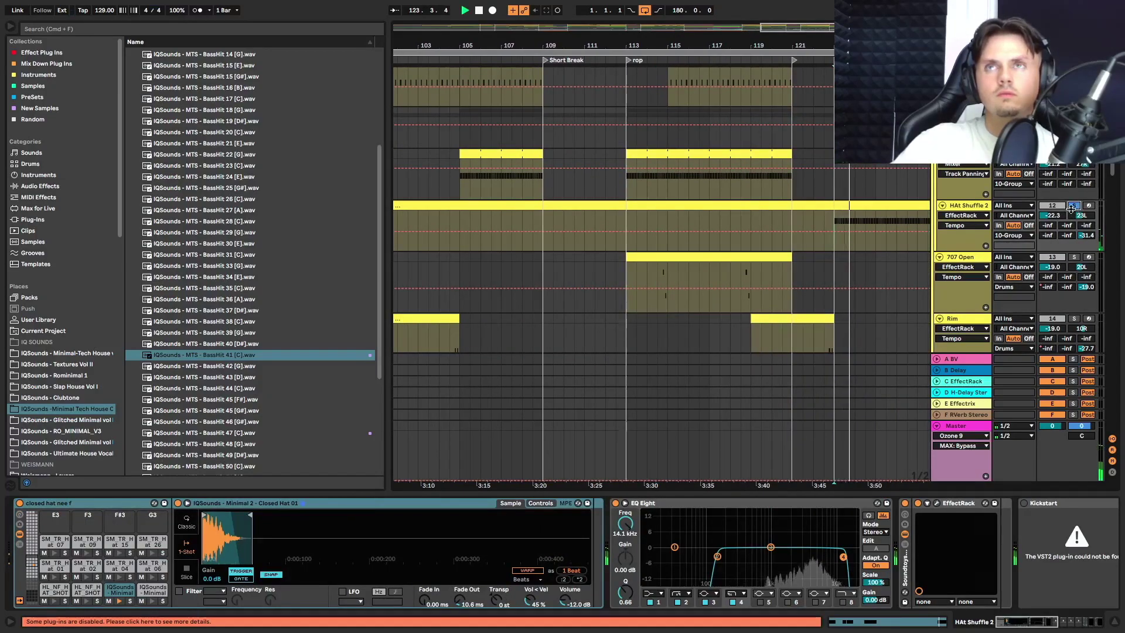
scroll(1070, 226, "down", 1)
scroll(1069, 227, "down", 1)
key("space")
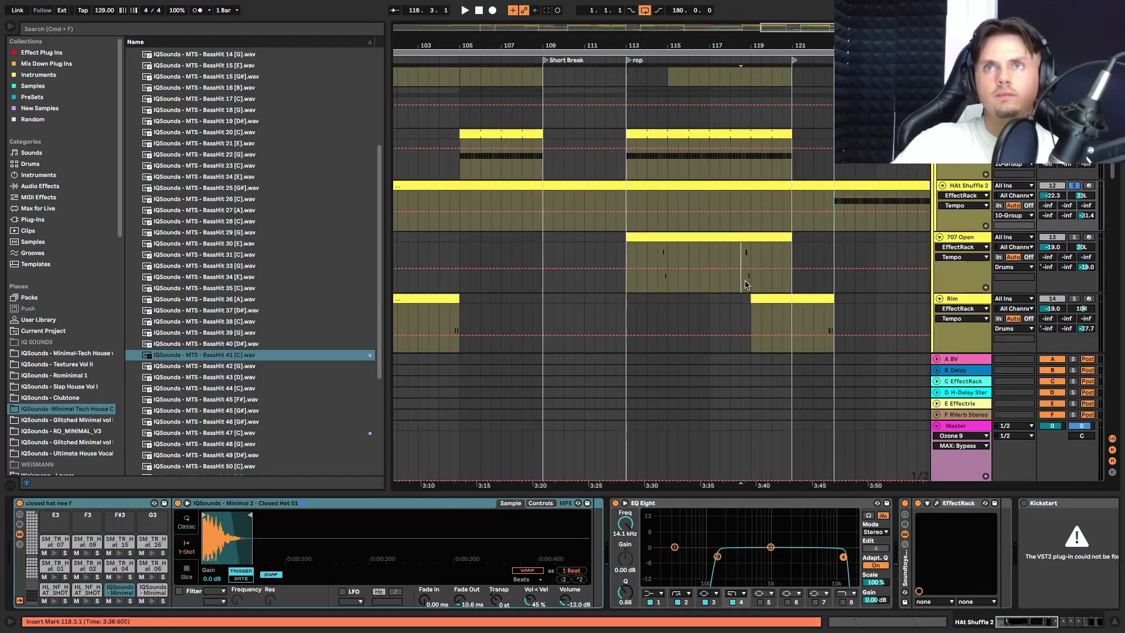
Solo and play 707 Open from 118.3, and solo Rim just before its hits at bar 123.
left_click(742, 282)
left_click(1074, 236)
key("space")
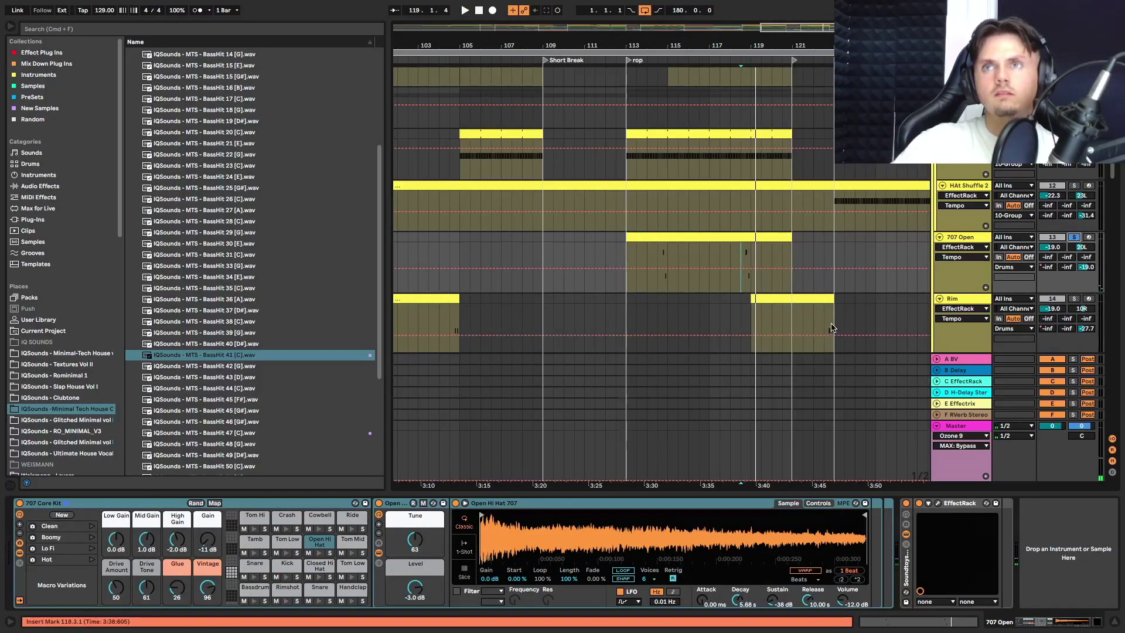
left_click(831, 327)
left_click(1074, 298)
Solo the SS Ride 2 track during playback, open its MIDI clip at bar 121 and show its device chain.
scroll(1074, 287, "down", 5)
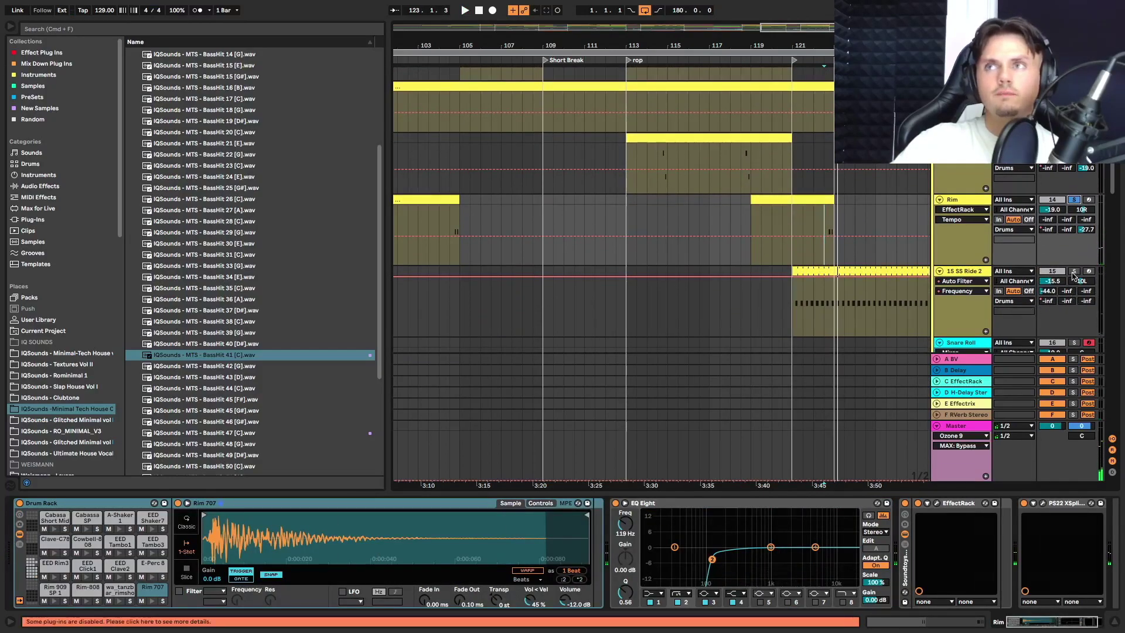
left_click(1074, 273)
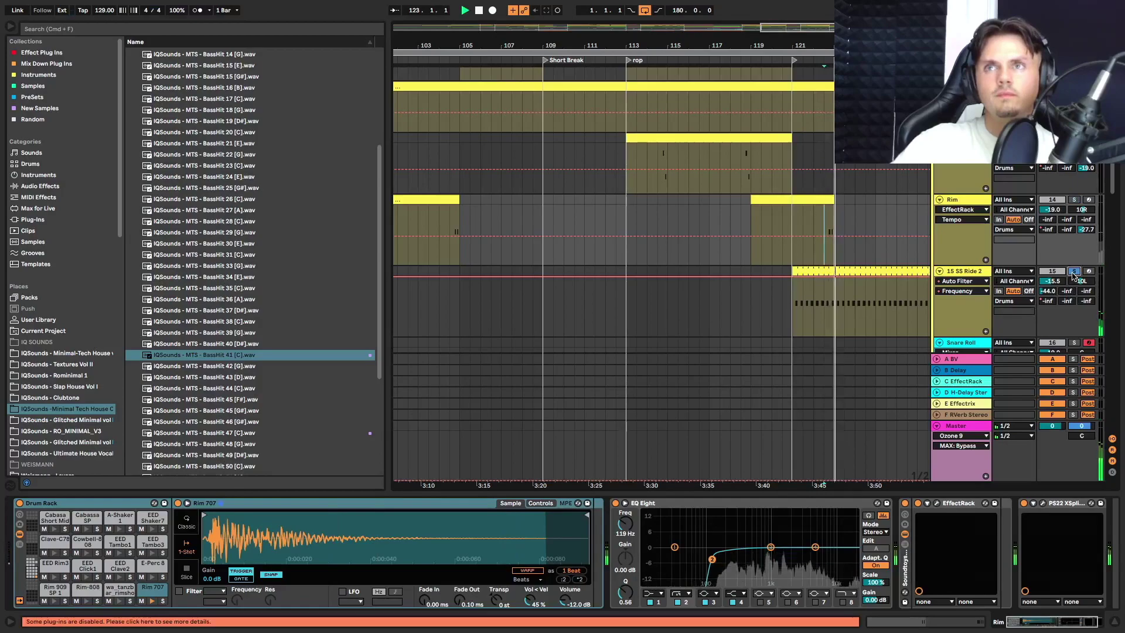
scroll(870, 323, "right", 3)
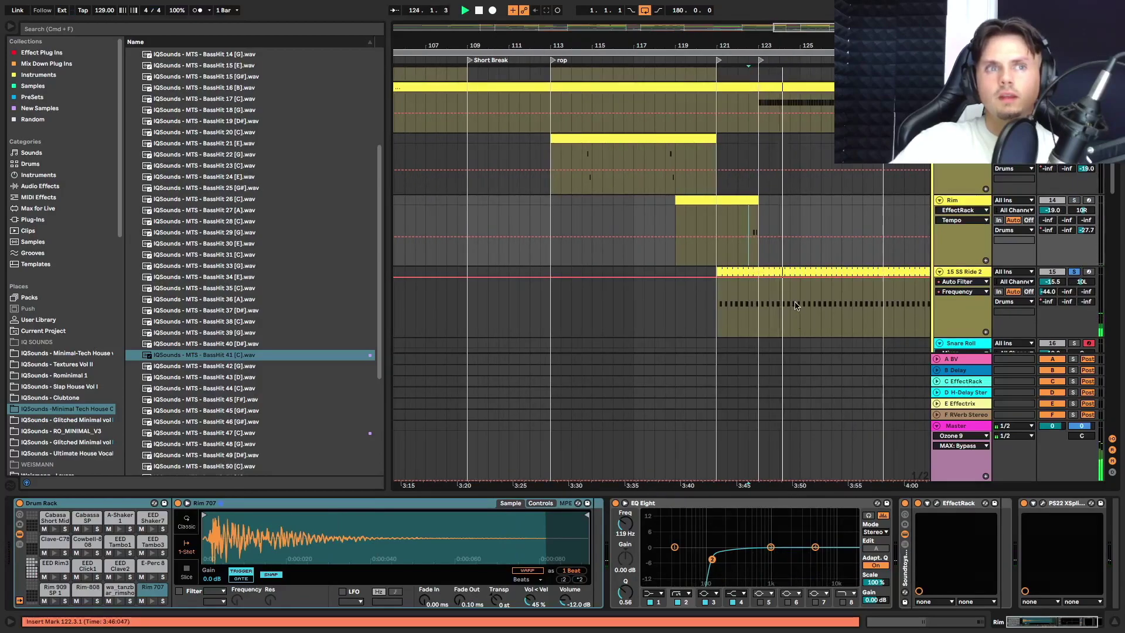
double_click(787, 269)
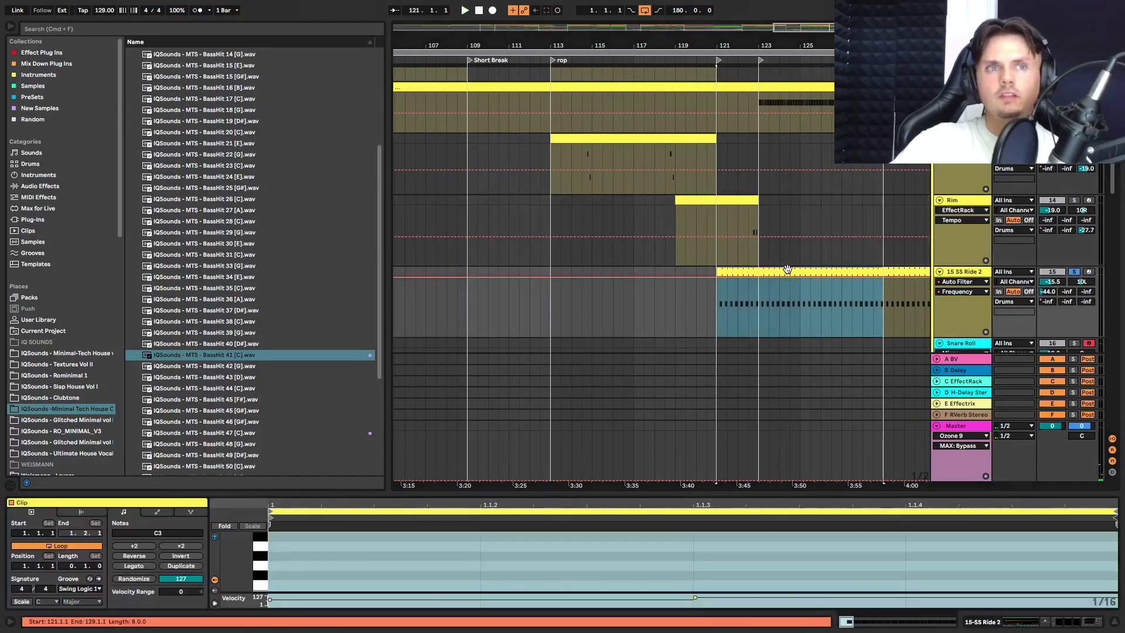
left_click(961, 273)
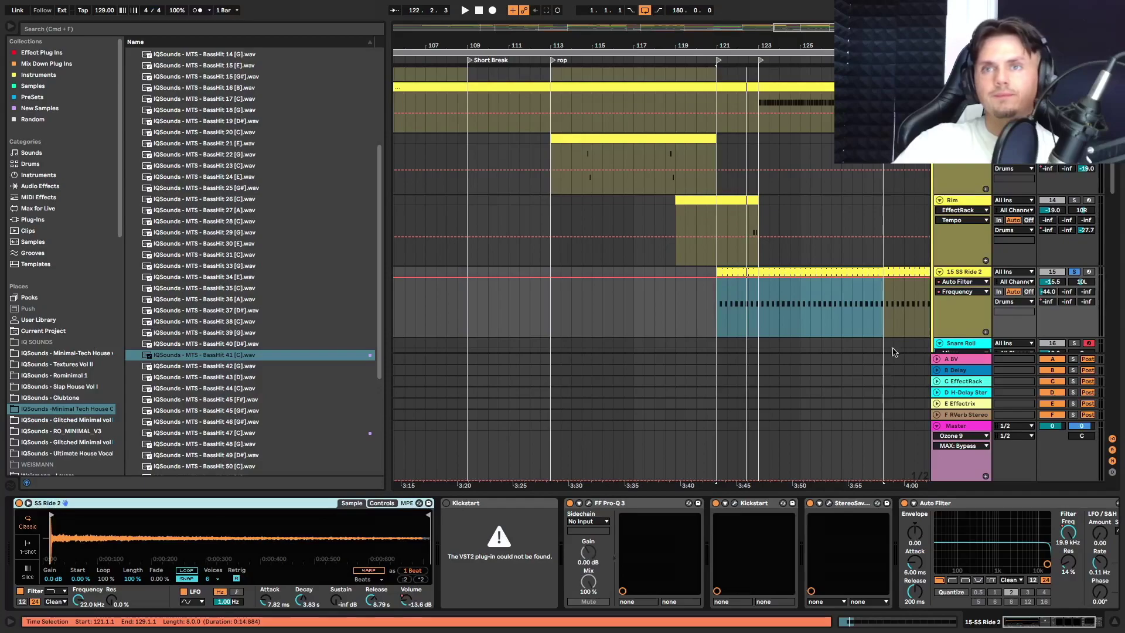
Play the whole Drums group from bar 117 and view its layers from Snare down to SS Ride 2.
scroll(800, 296, "up", 3)
scroll(732, 290, "right", 2)
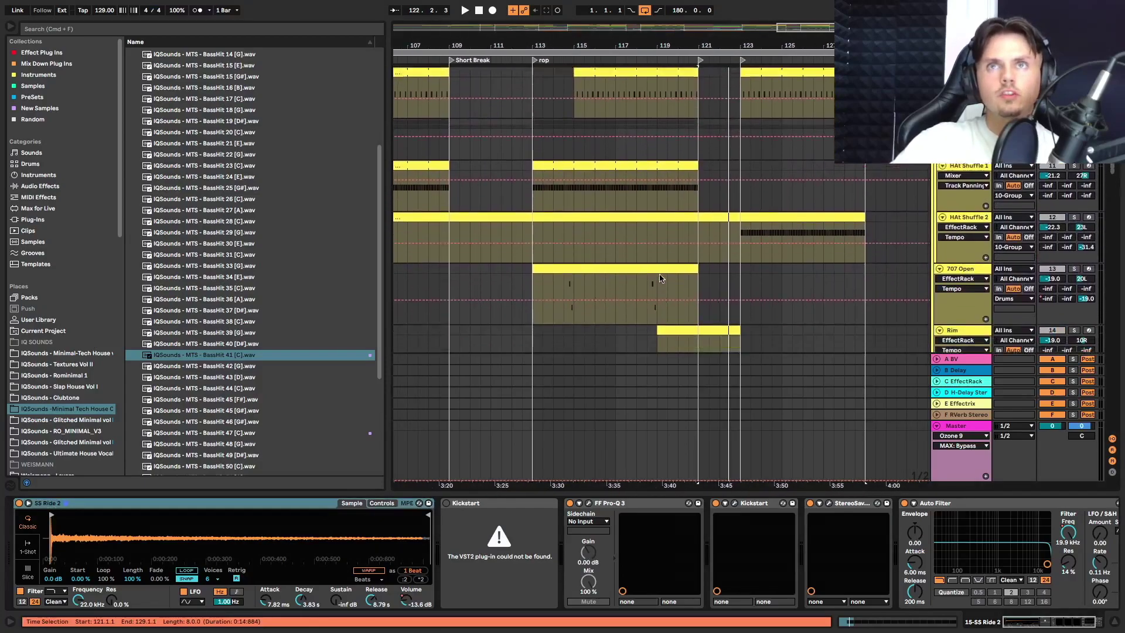
scroll(661, 286, "up", 5)
scroll(660, 278, "left", 2)
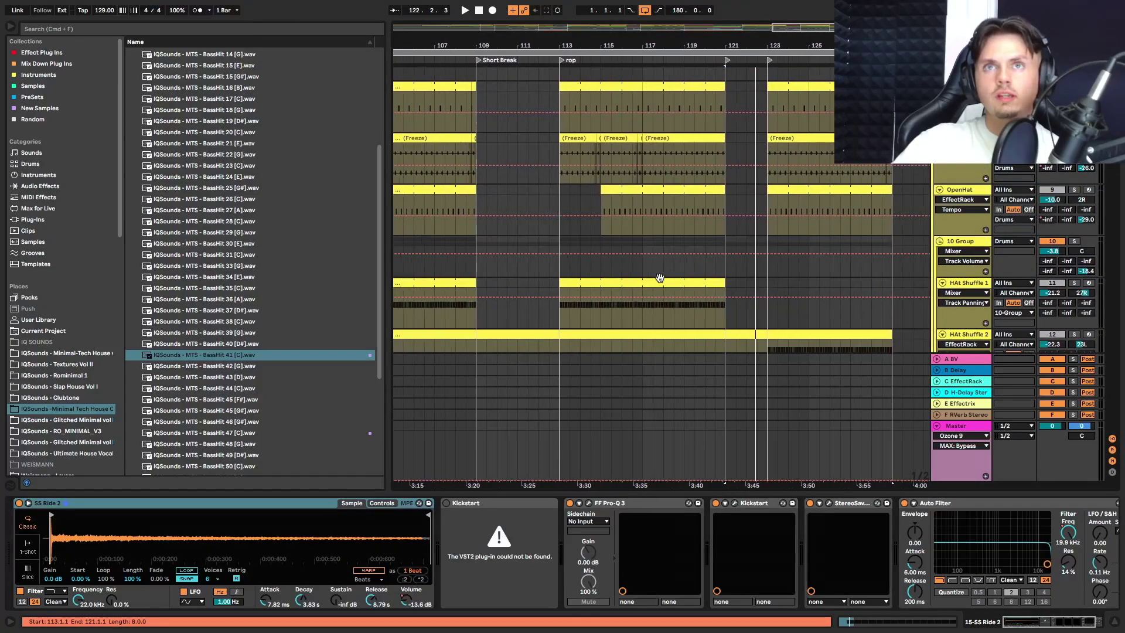
scroll(645, 284, "up", 3)
scroll(645, 284, "left", 2)
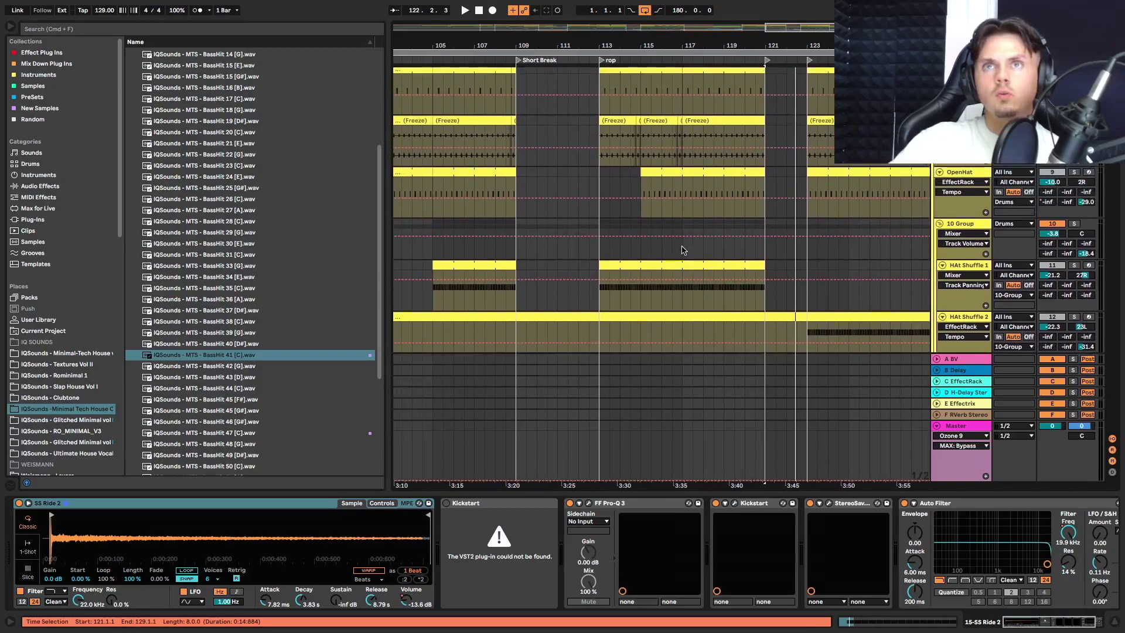
left_click(682, 250)
scroll(682, 250, "up", 3)
scroll(682, 250, "up", 4)
key("space")
scroll(902, 312, "down", 4)
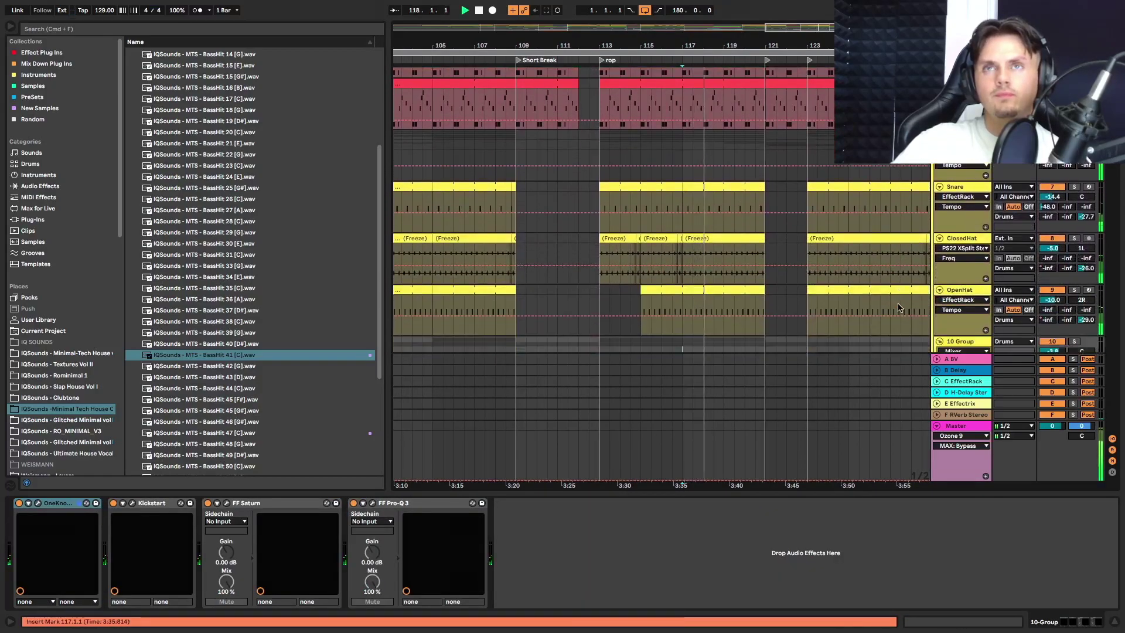
scroll(901, 308, "down", 3)
scroll(901, 308, "down", 5)
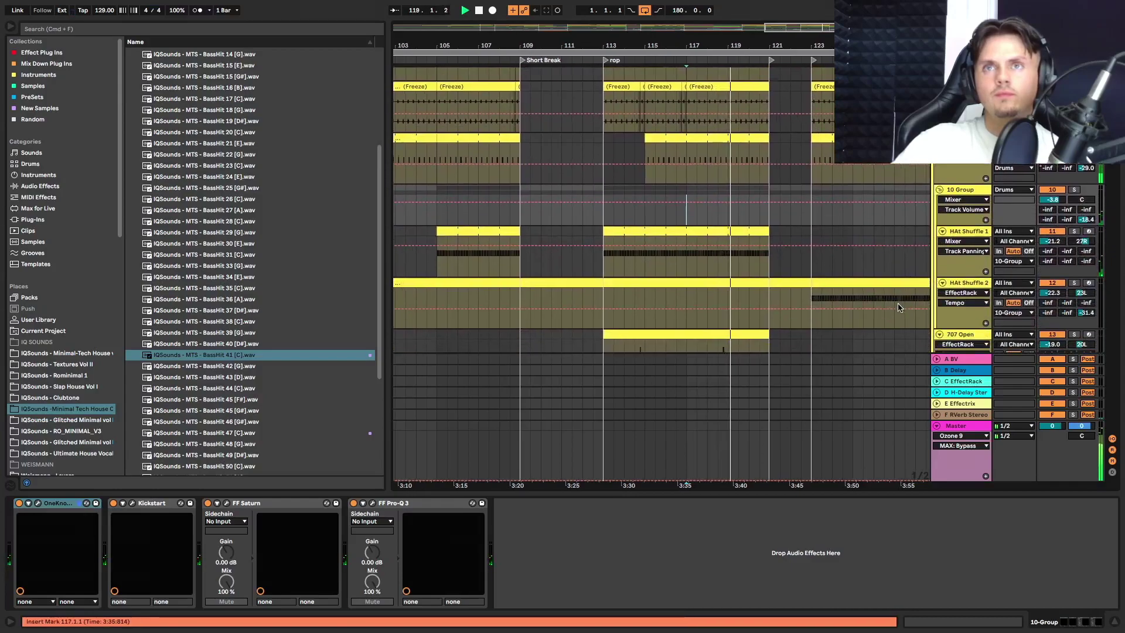
scroll(899, 308, "down", 4)
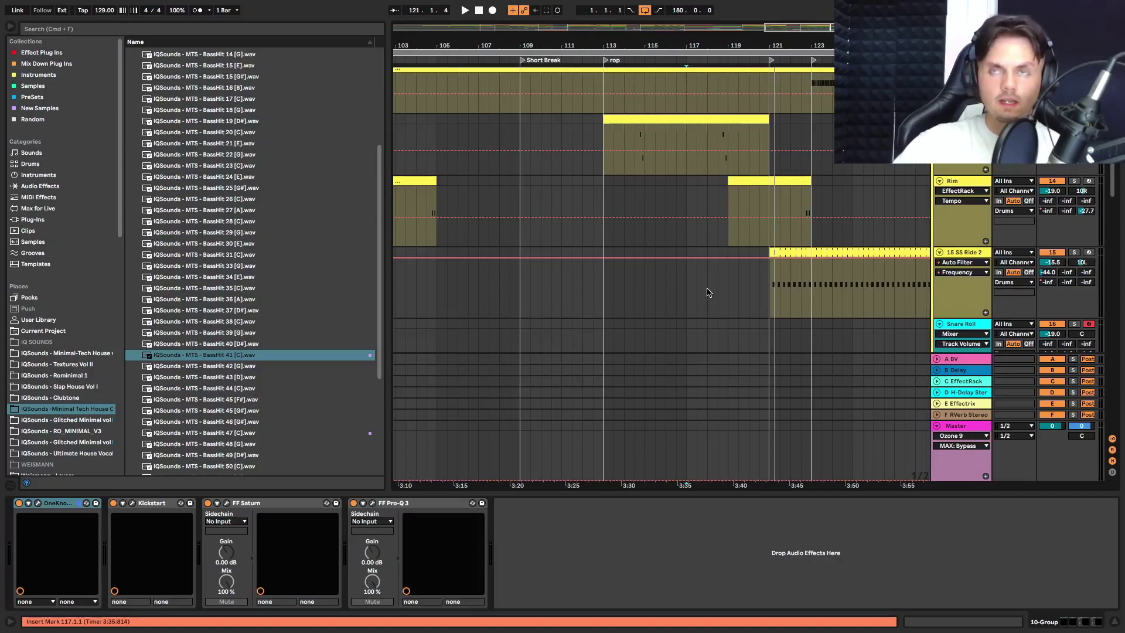
Look back over the drum layers and show the HAt Shuffle 1 device chain.
scroll(707, 292, "up", 10)
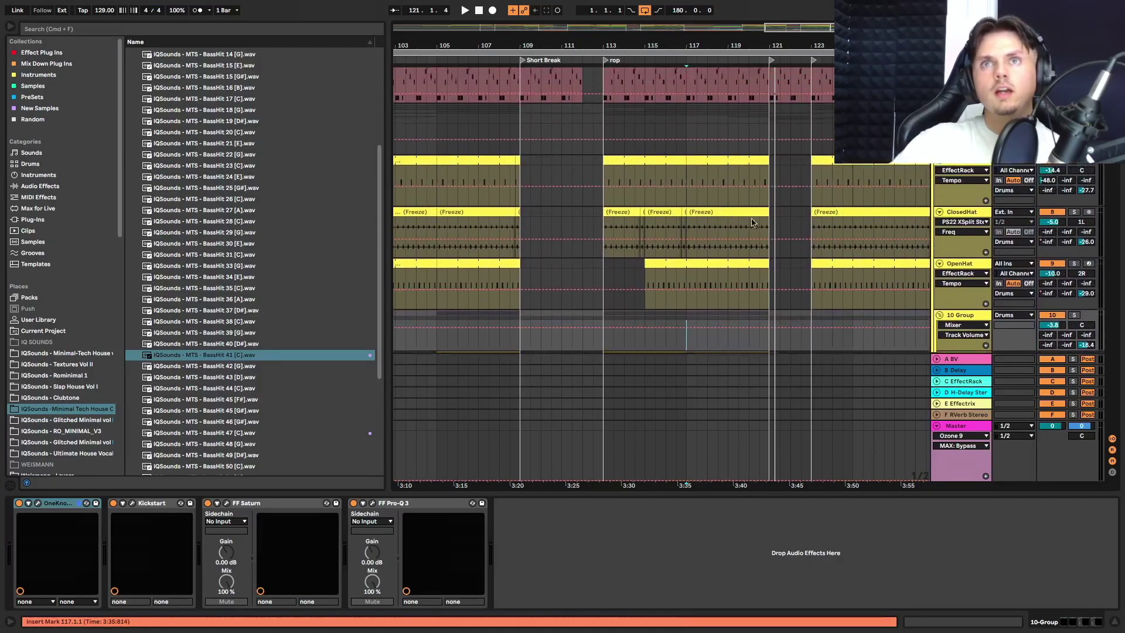
scroll(752, 223, "up", 1)
scroll(829, 424, "down", 5)
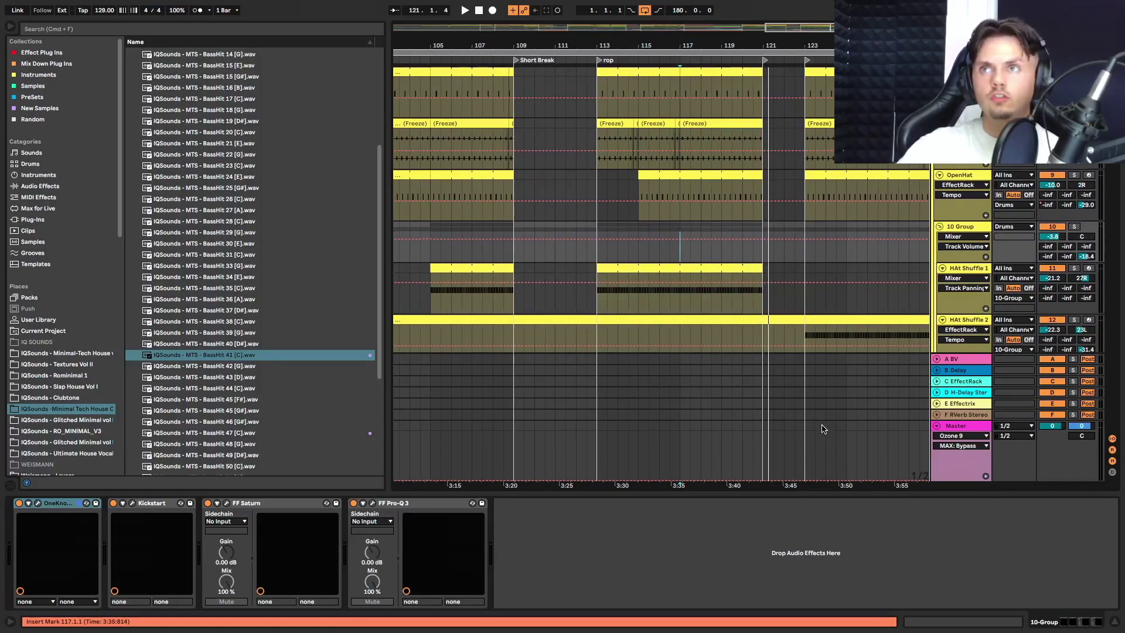
scroll(823, 426, "down", 3)
left_click(968, 207)
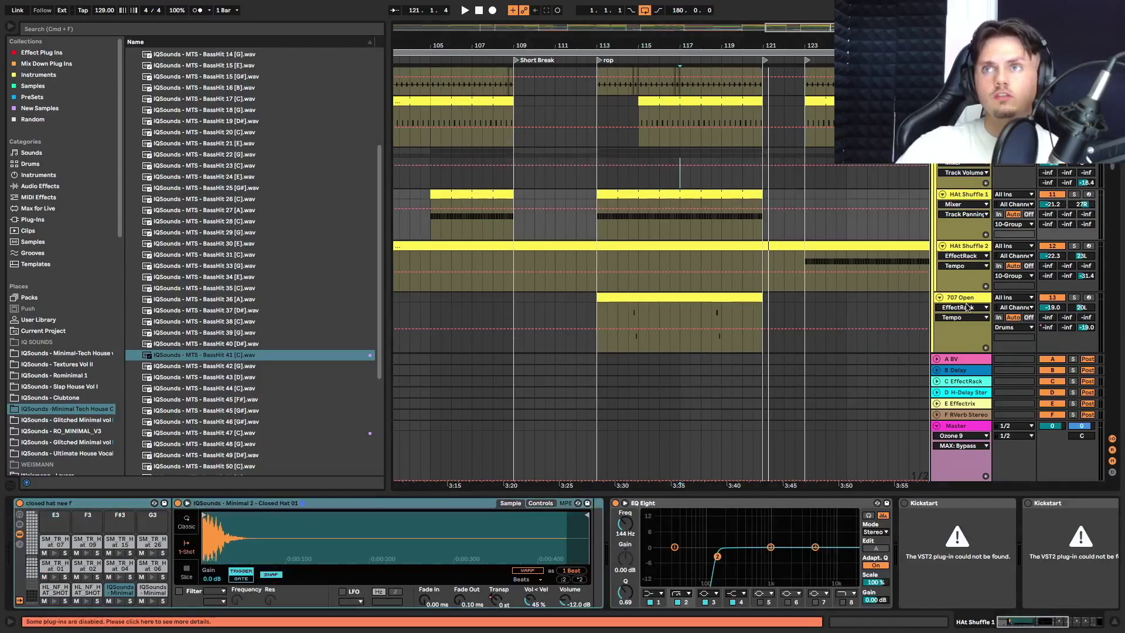
scroll(977, 302, "down", 3)
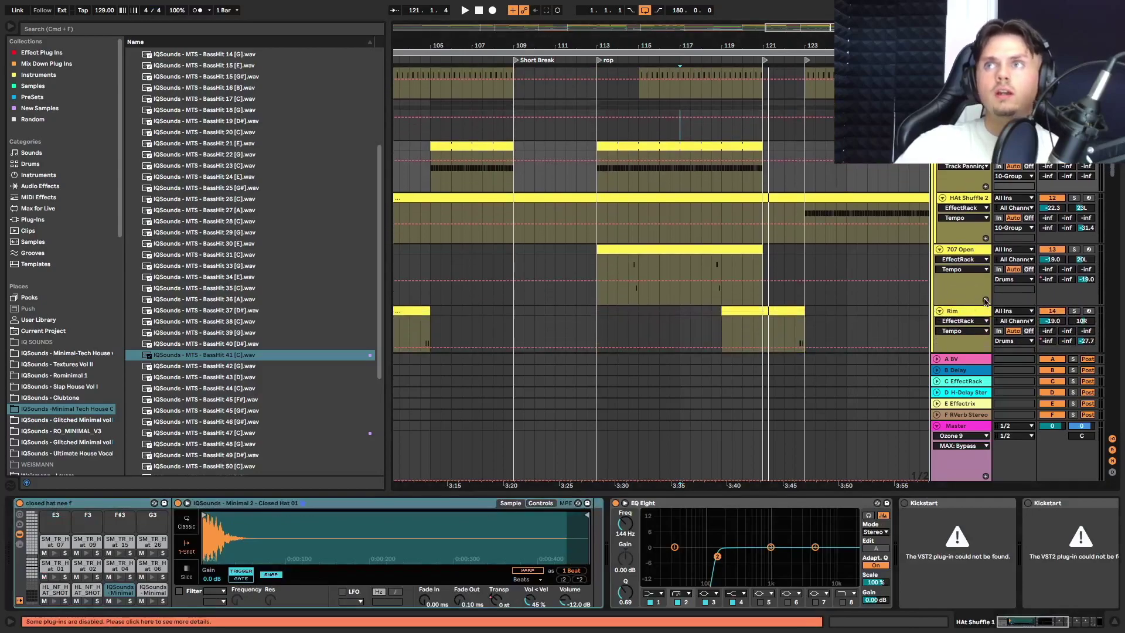
Inspect the R-Verb plug-in on the F RVerb Stereo return track and close its window.
left_click(978, 416)
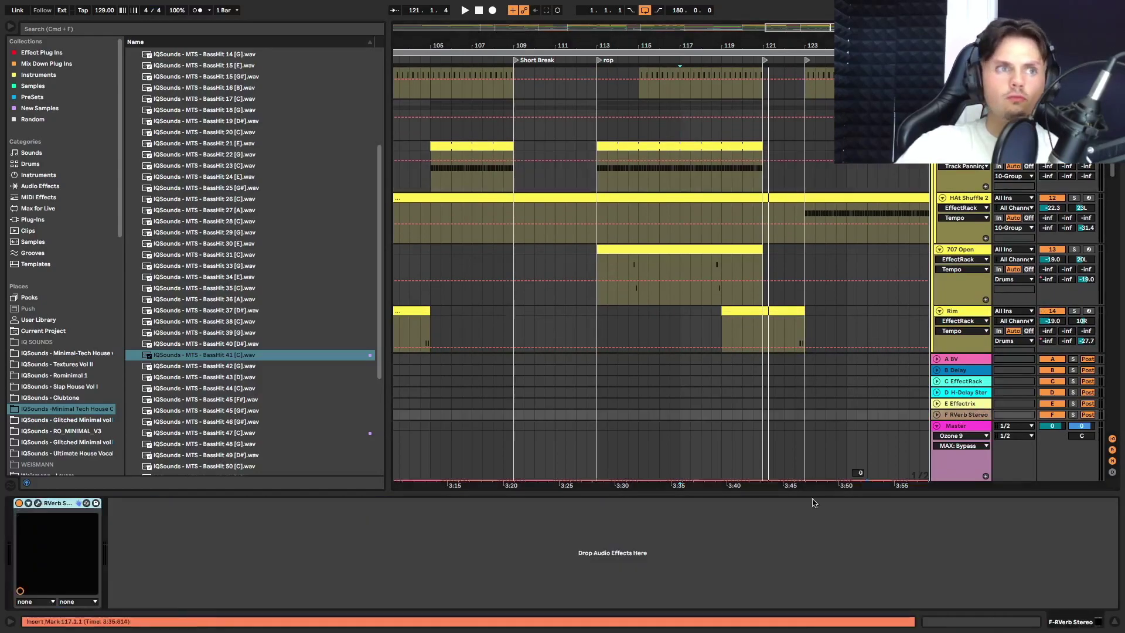
left_click(38, 502)
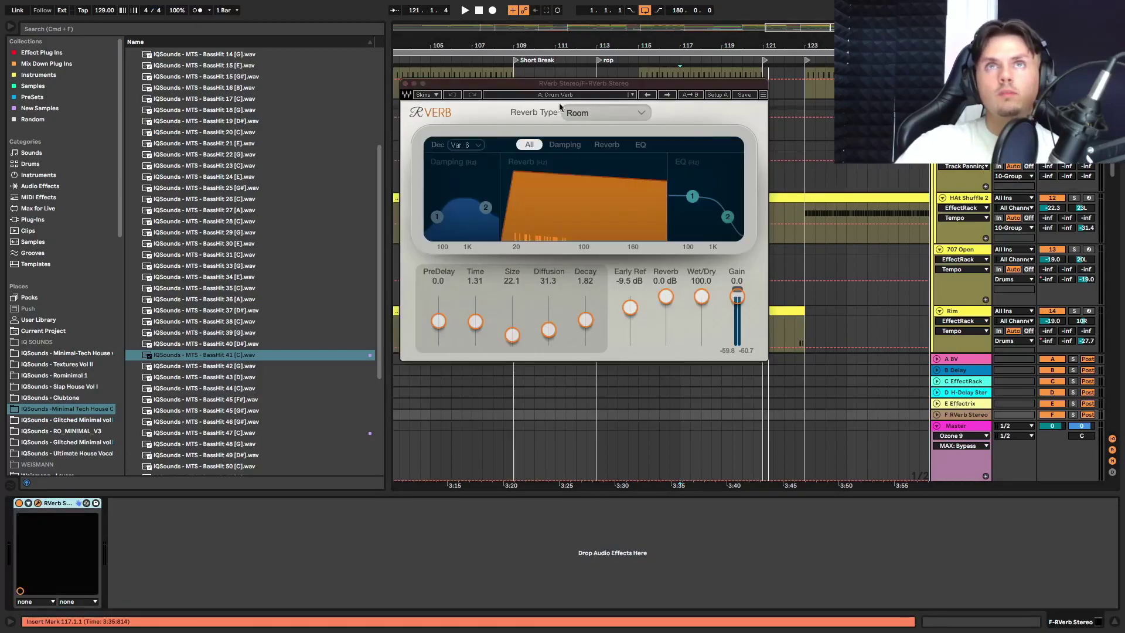
left_click(406, 87)
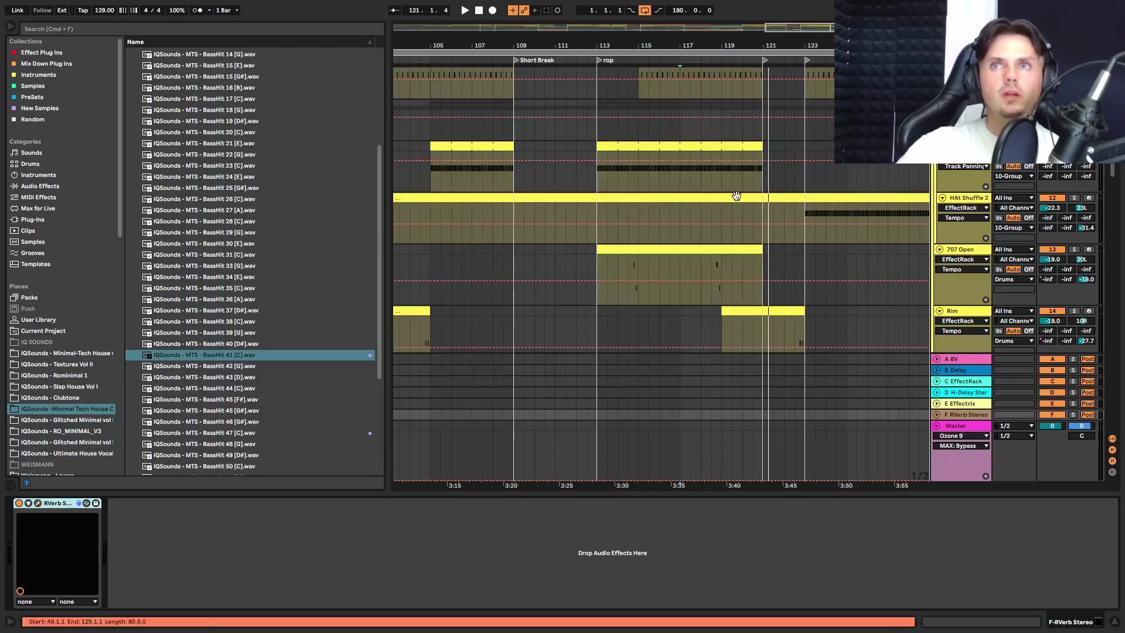
Replay the soloed Drums group from bar 117 and view the tracks down to the Perc group.
scroll(703, 211, "up", 5)
scroll(738, 228, "up", 4)
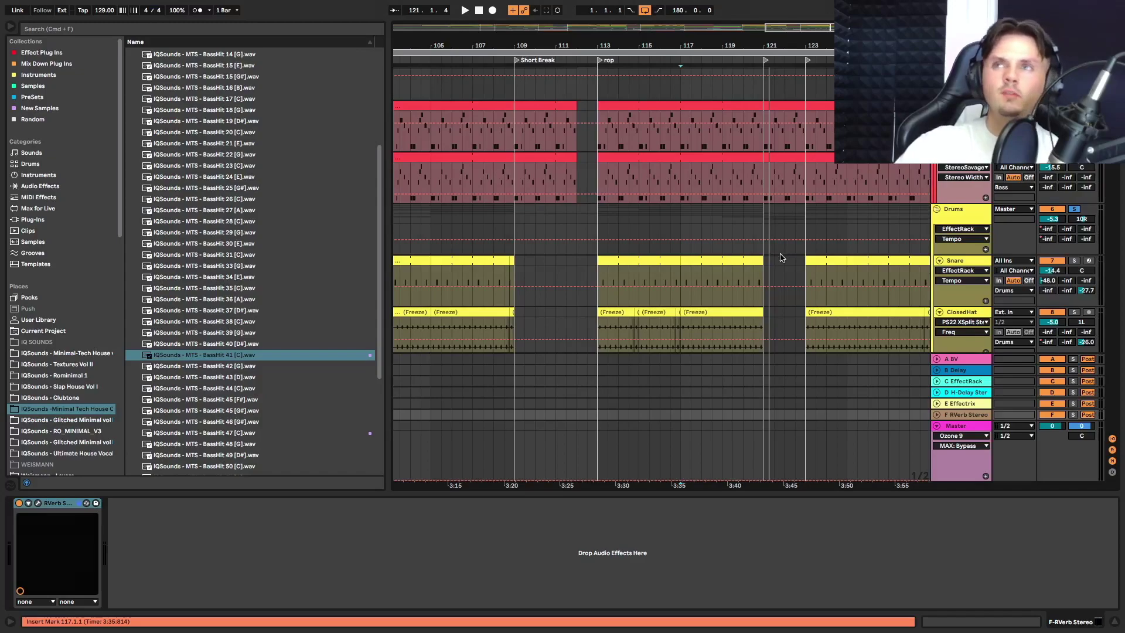
scroll(780, 258, "down", 4)
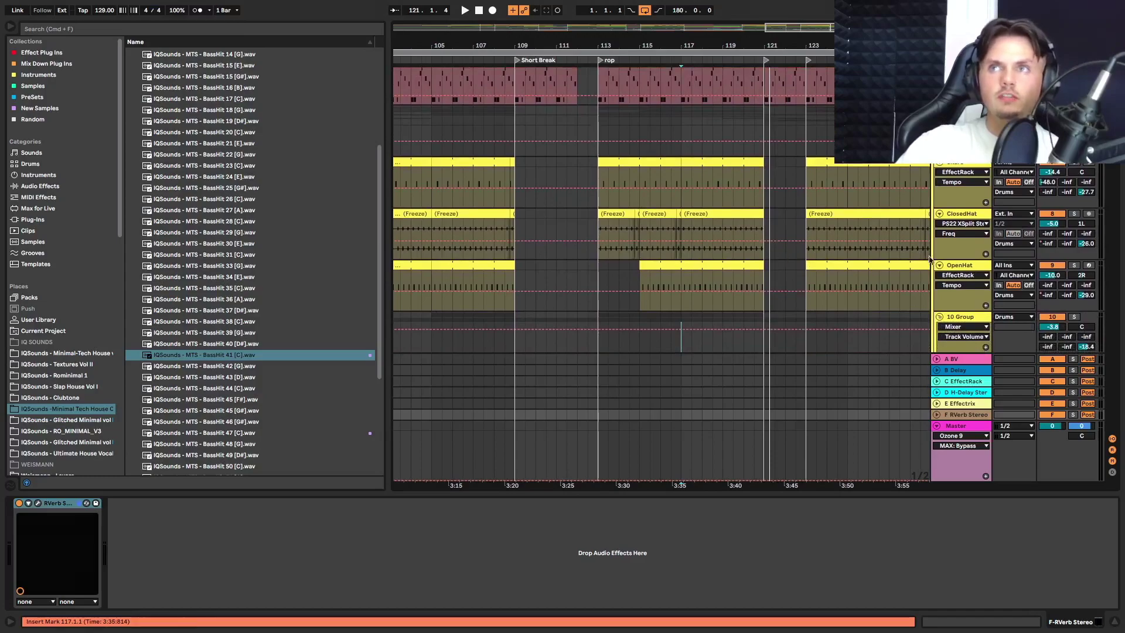
key("space")
scroll(1030, 211, "down", 5)
scroll(767, 267, "down", 8)
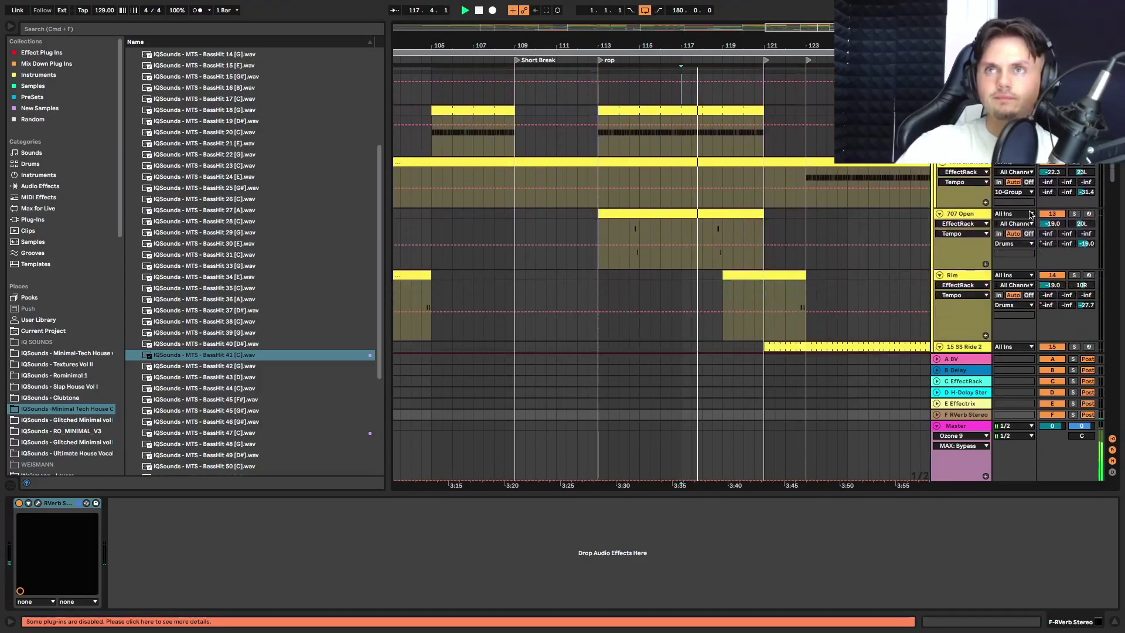
scroll(766, 267, "down", 8)
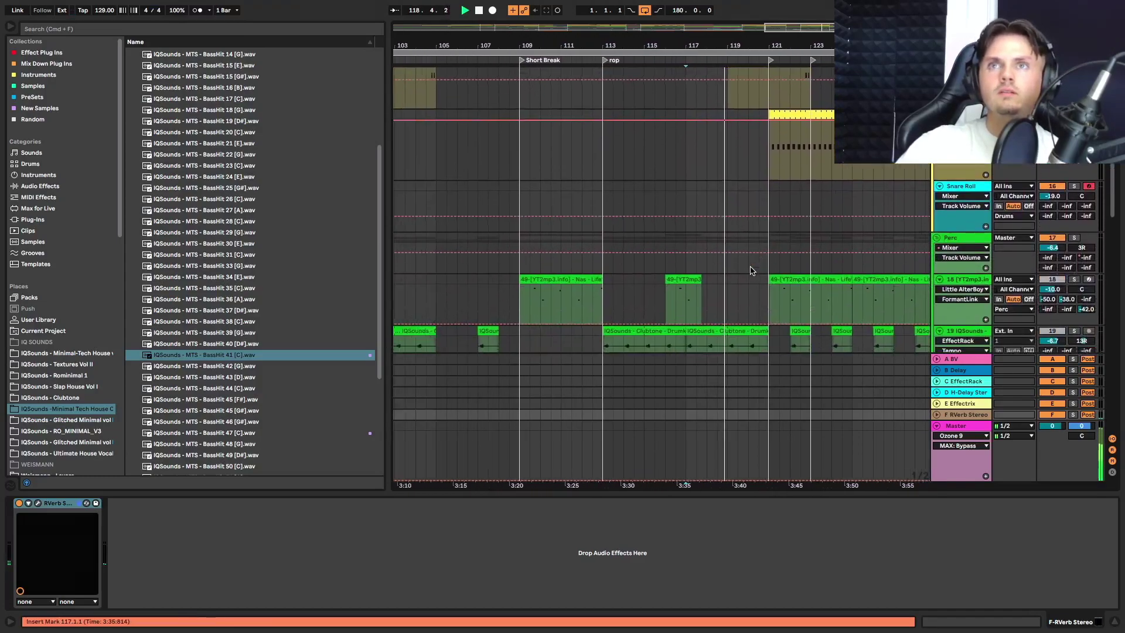
key("space")
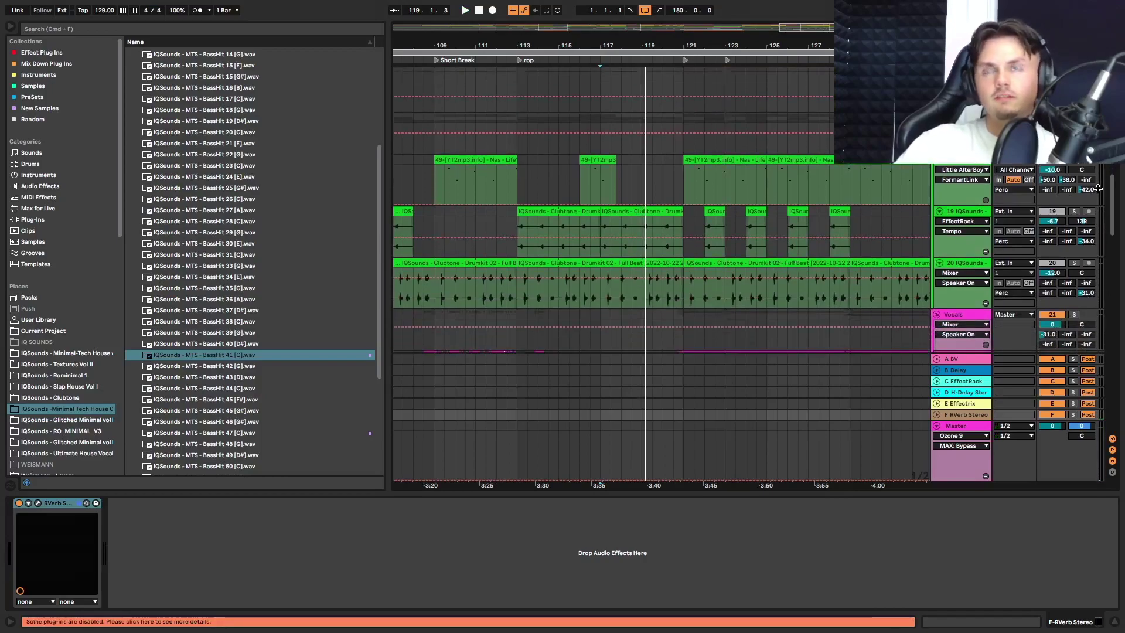
Play the sliced Nas acapella track in the Perc group soloed from bar 125 and show its device chain.
left_click(638, 191)
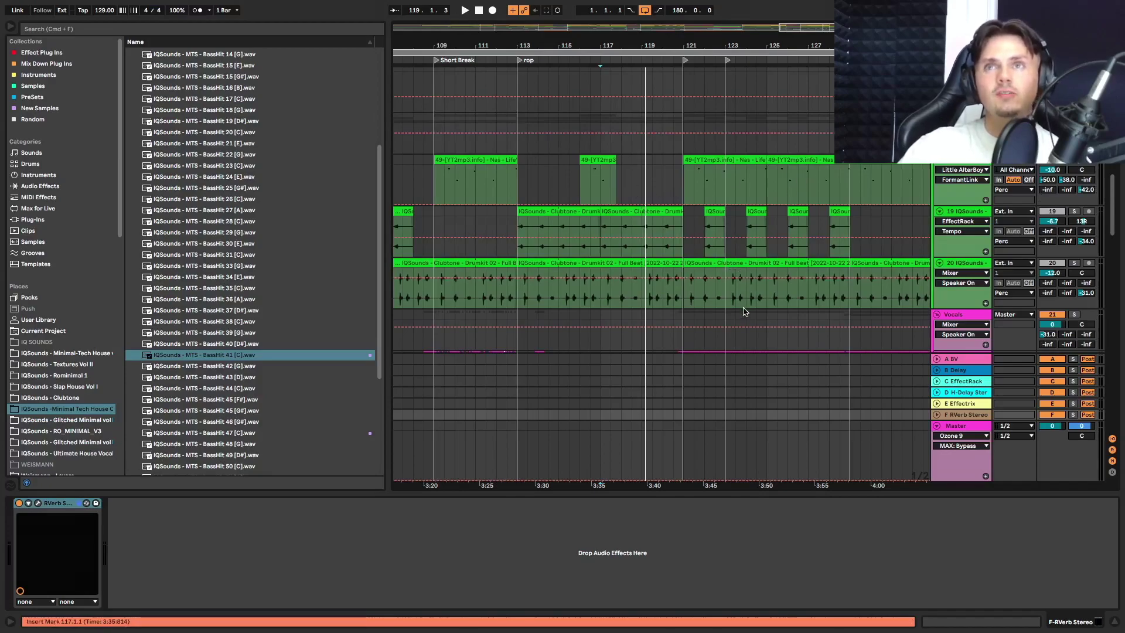
scroll(746, 294, "right", 3)
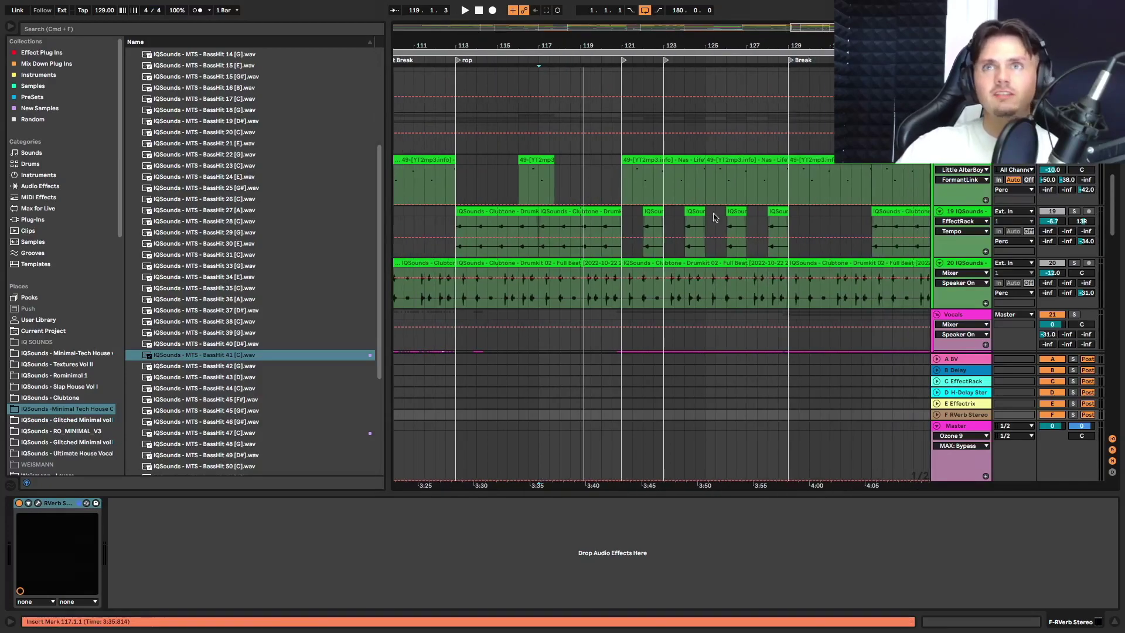
left_click(705, 191)
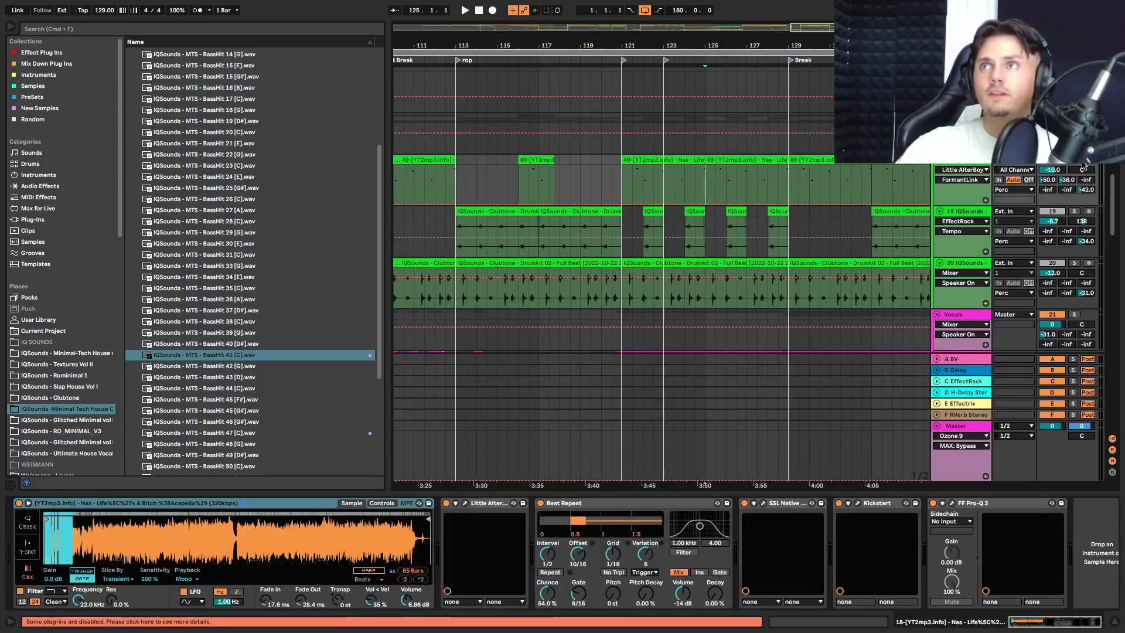
key("space")
scroll(743, 204, "up", 5)
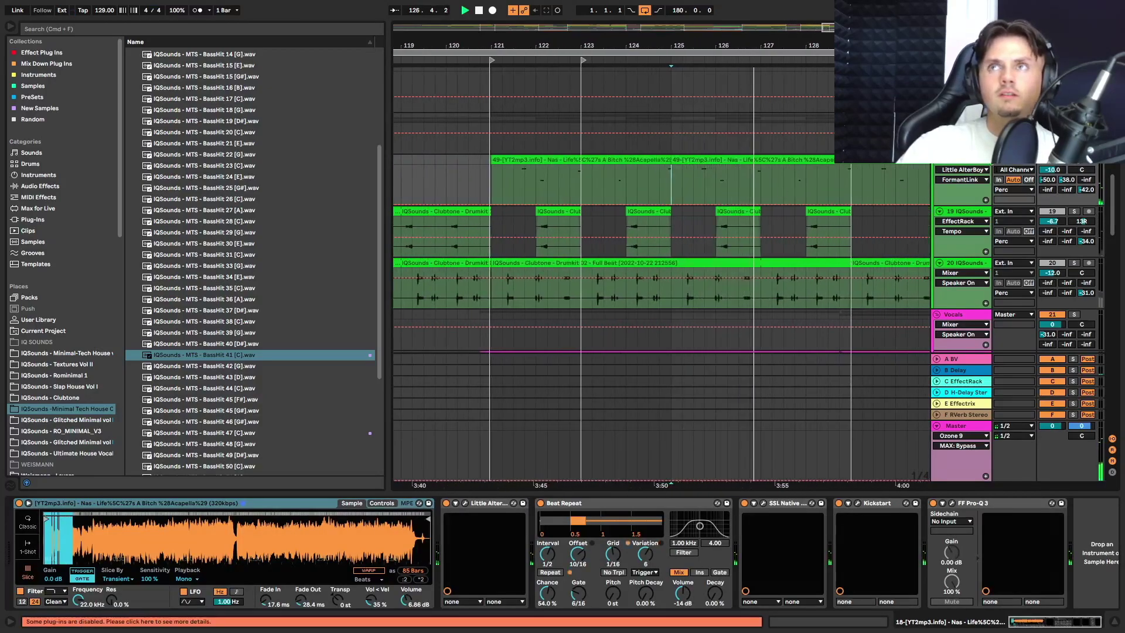
scroll(689, 300, "right", 1)
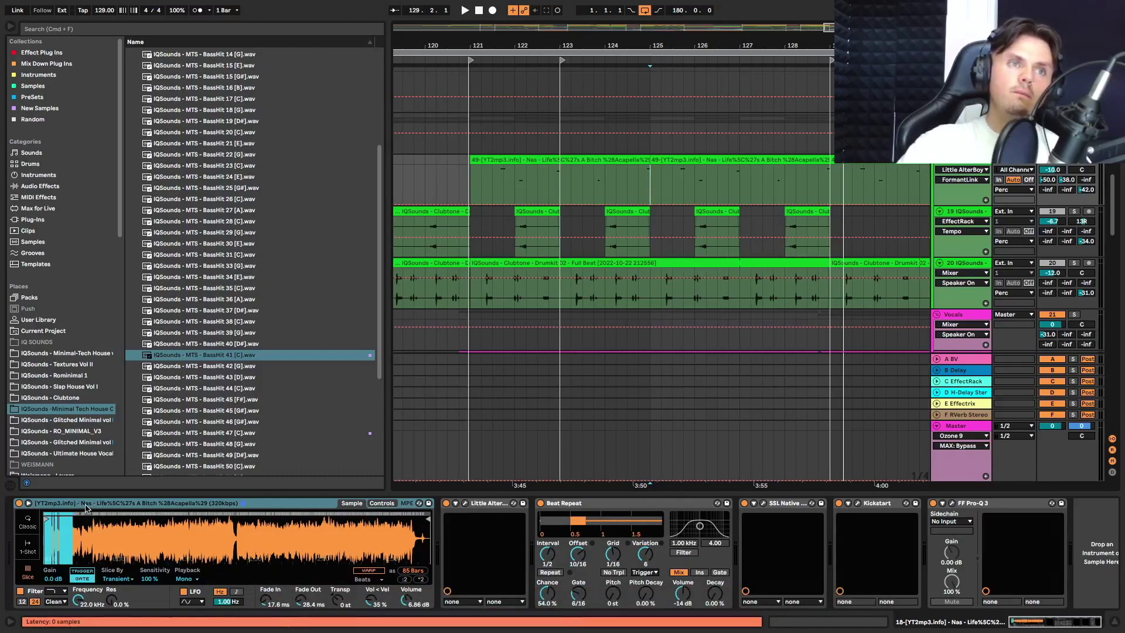
Inspect the Little AlterBoy plug-in on the sliced Nas acapella track, close its window and replay the chops from bar 125.
left_click(466, 505)
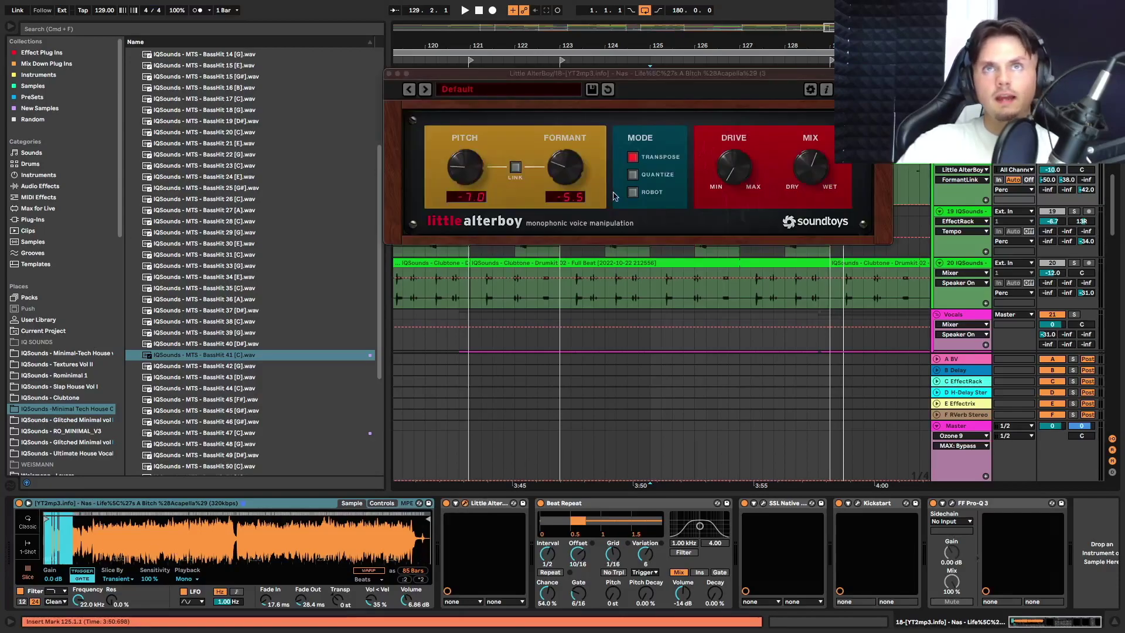
left_click(389, 73)
scroll(660, 533, "right", 1)
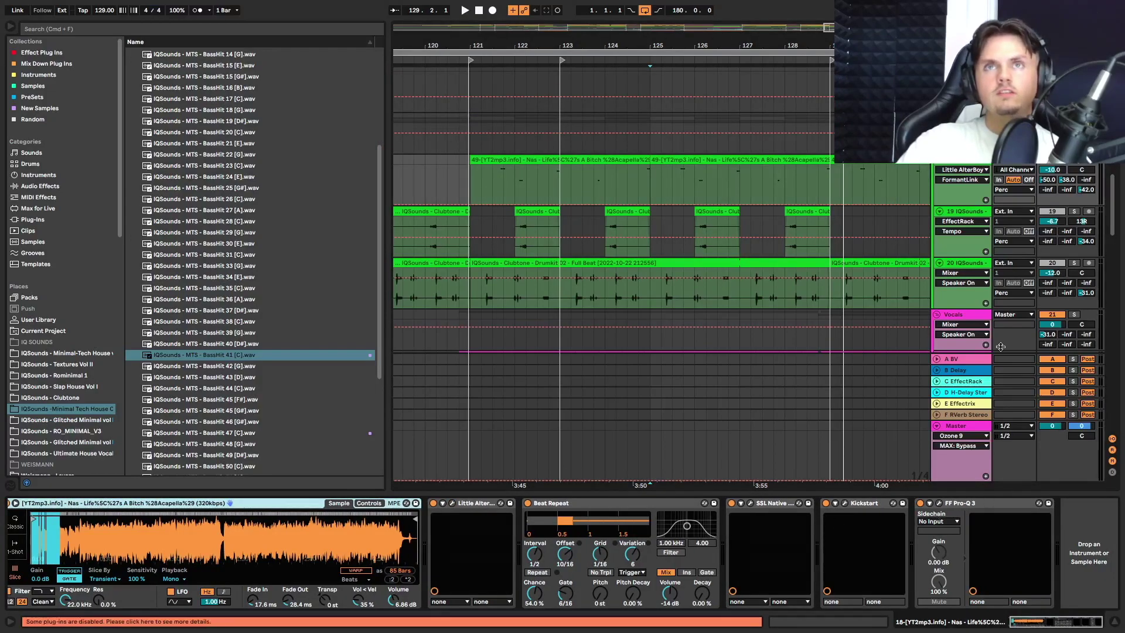
key("space")
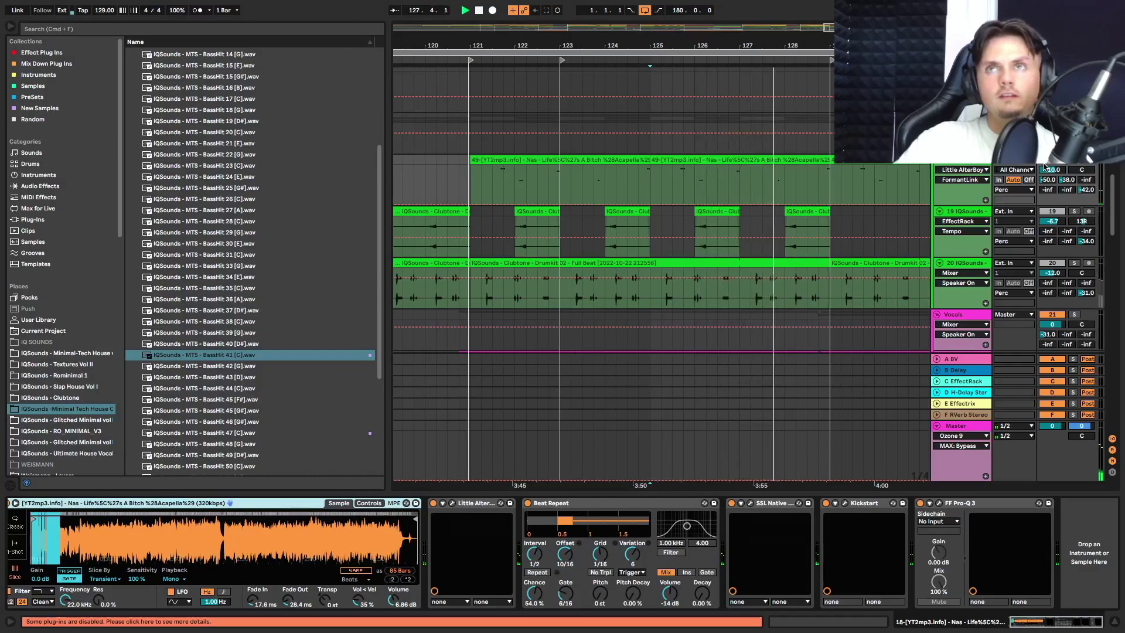
left_click(1045, 168)
key("space")
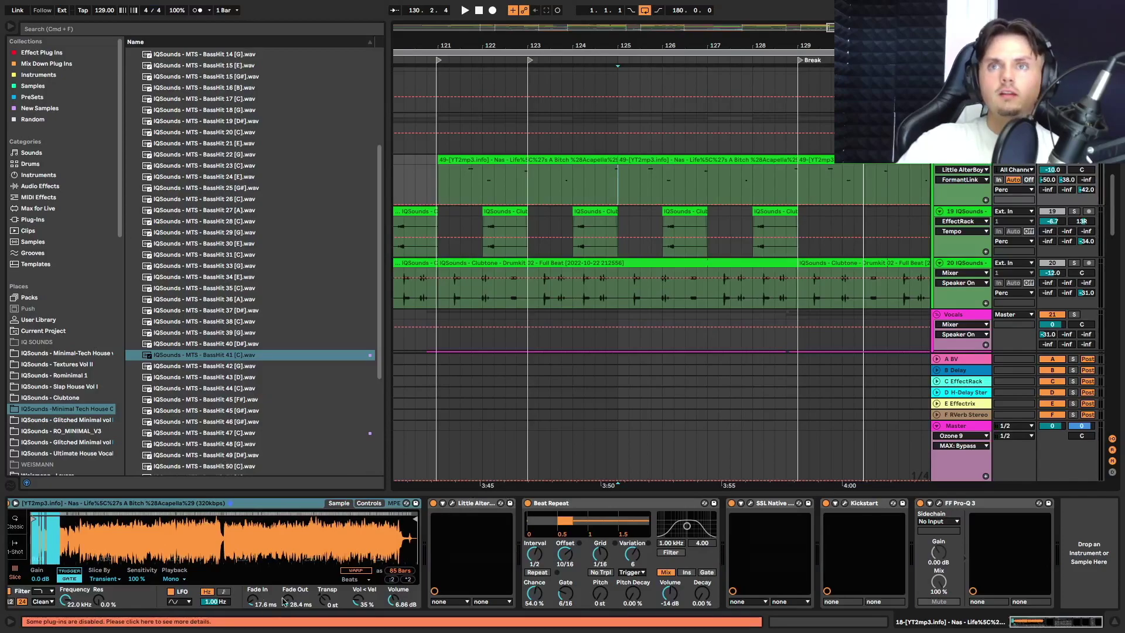
Play the Clubtone Drumkit 10 clips on track 19 soloed from bars 126 and 128 and show their clip settings.
left_click(605, 231)
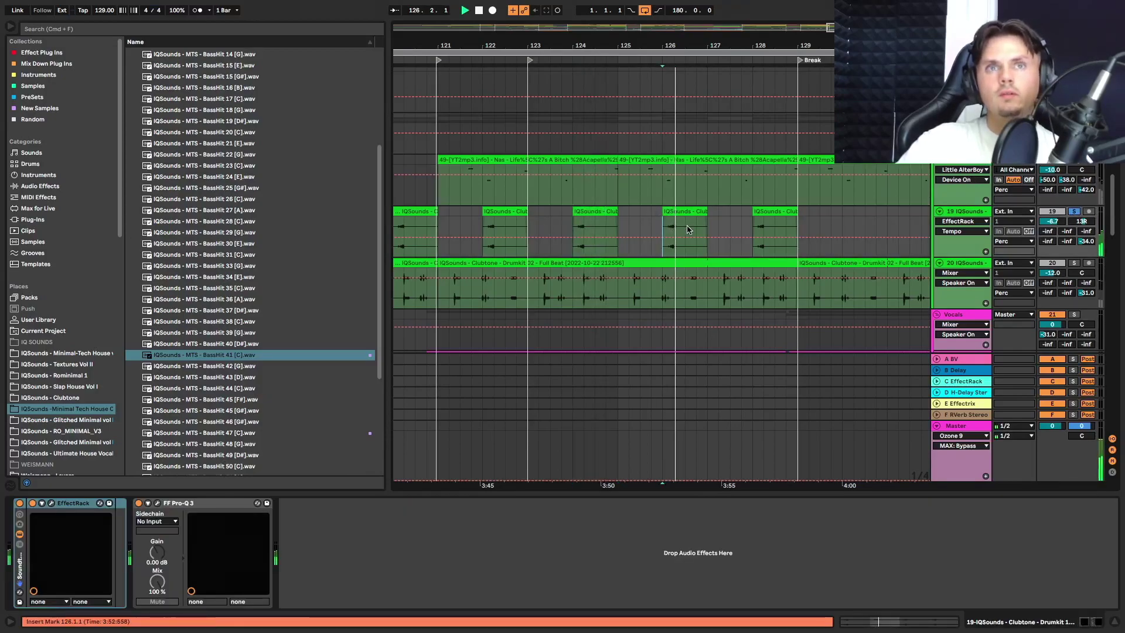
left_click(678, 207)
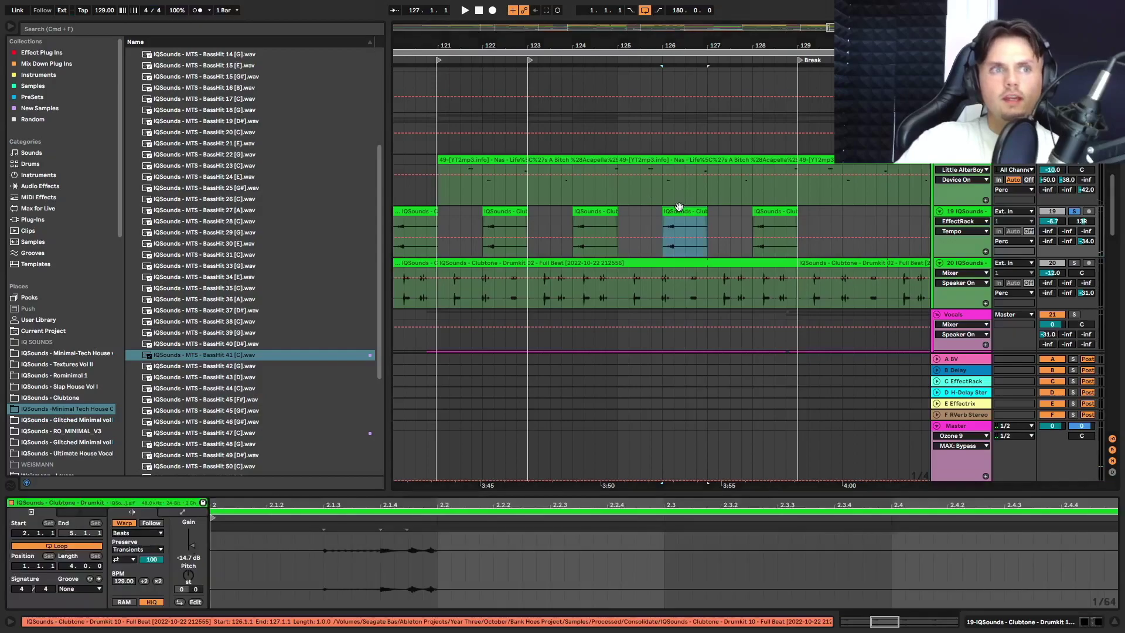
key("space")
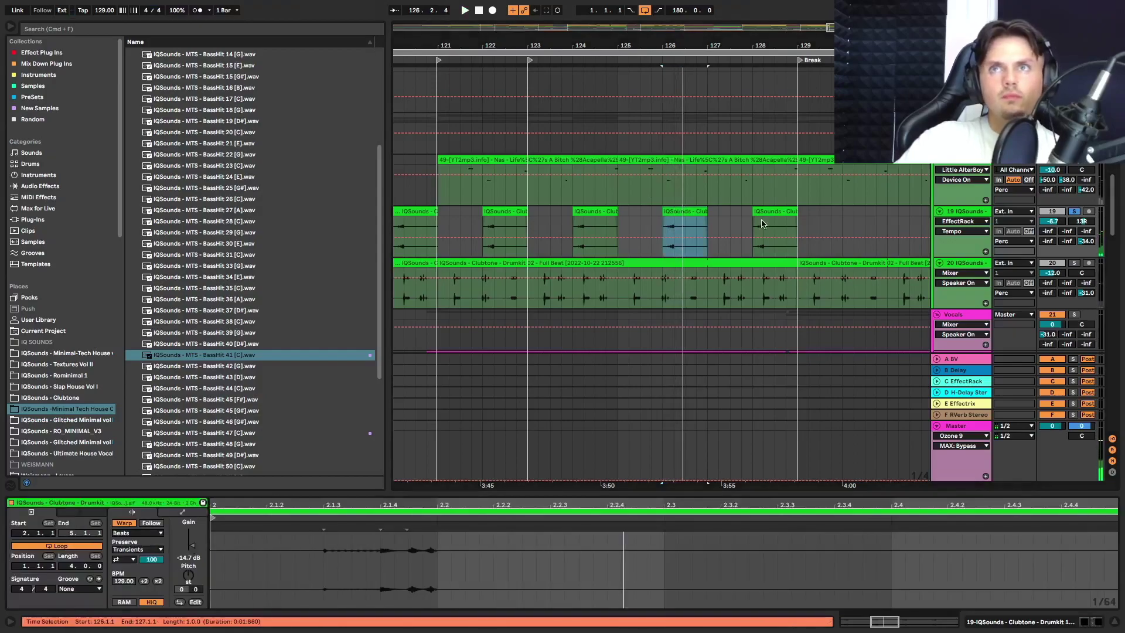
left_click(756, 227)
Play the Clubtone Drumkit 02 loop on track 20 soloed from bar 123 and show its device chain.
scroll(644, 246, "down", 2)
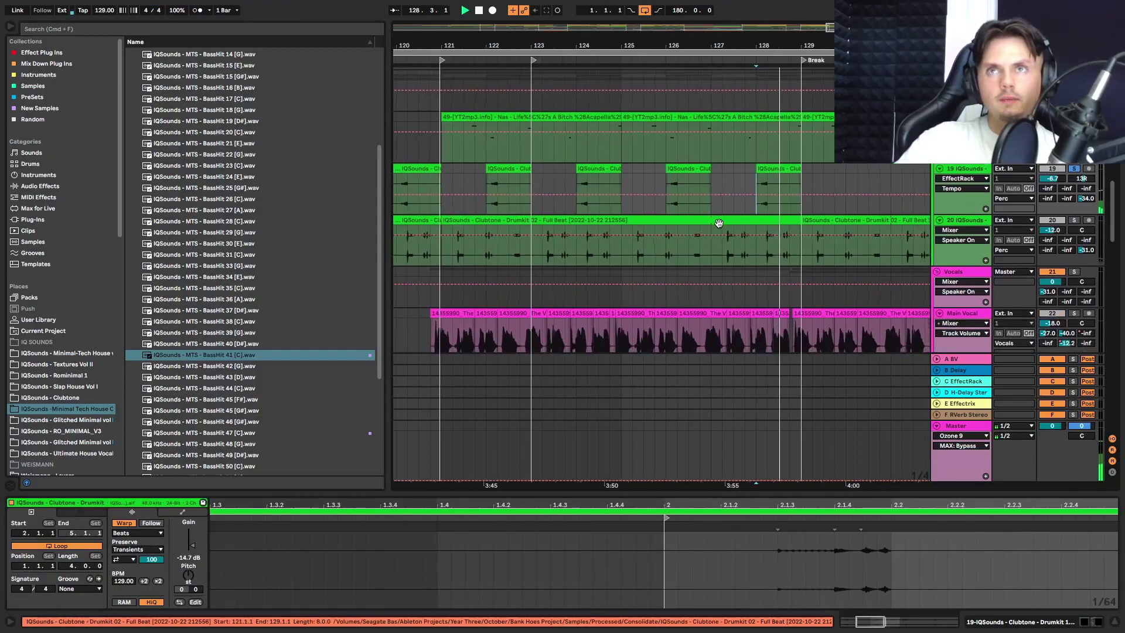
left_click(549, 249)
key("space")
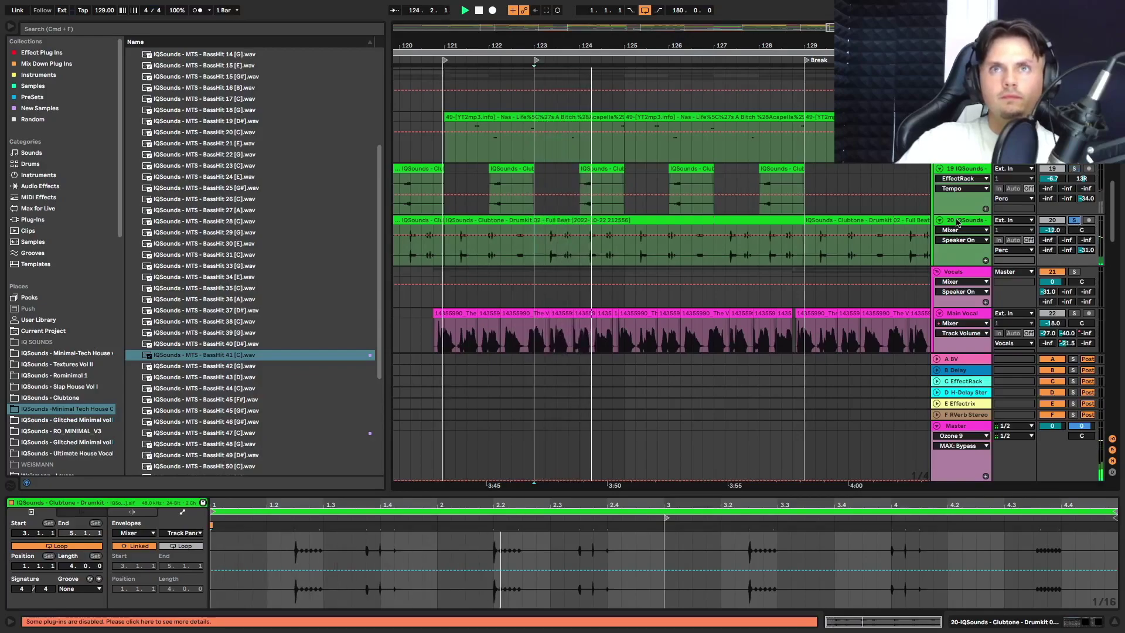
left_click(959, 221)
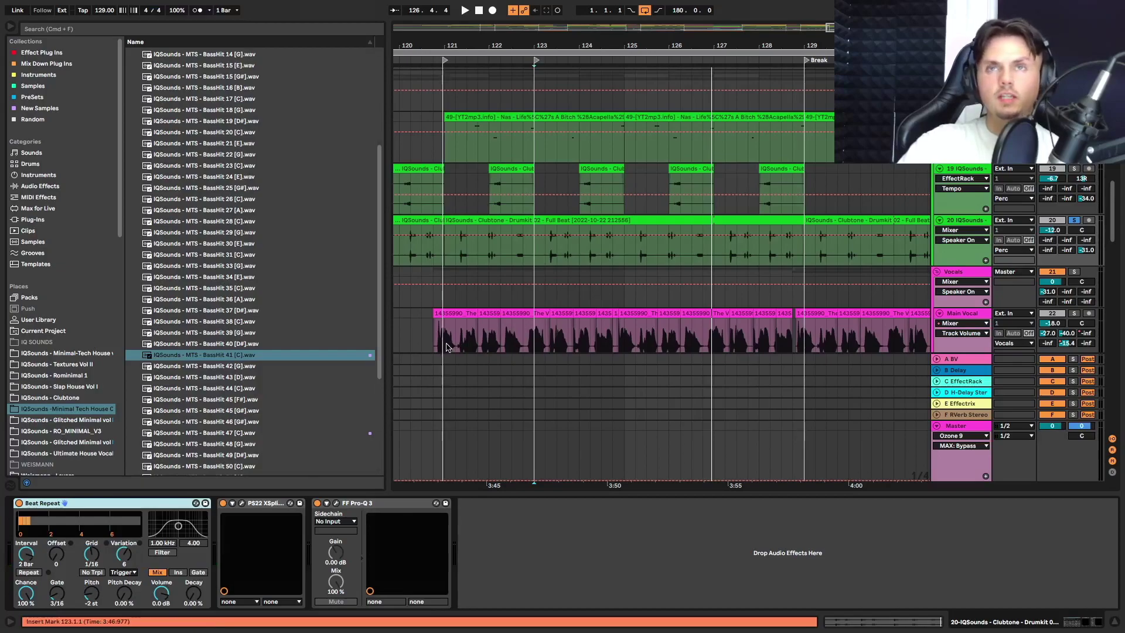
Look through the Vocals, SFX and texture tracks around bars 119 to 135, returning to the Scatter SFX track.
scroll(445, 348, "down", 3)
scroll(469, 357, "up", 5)
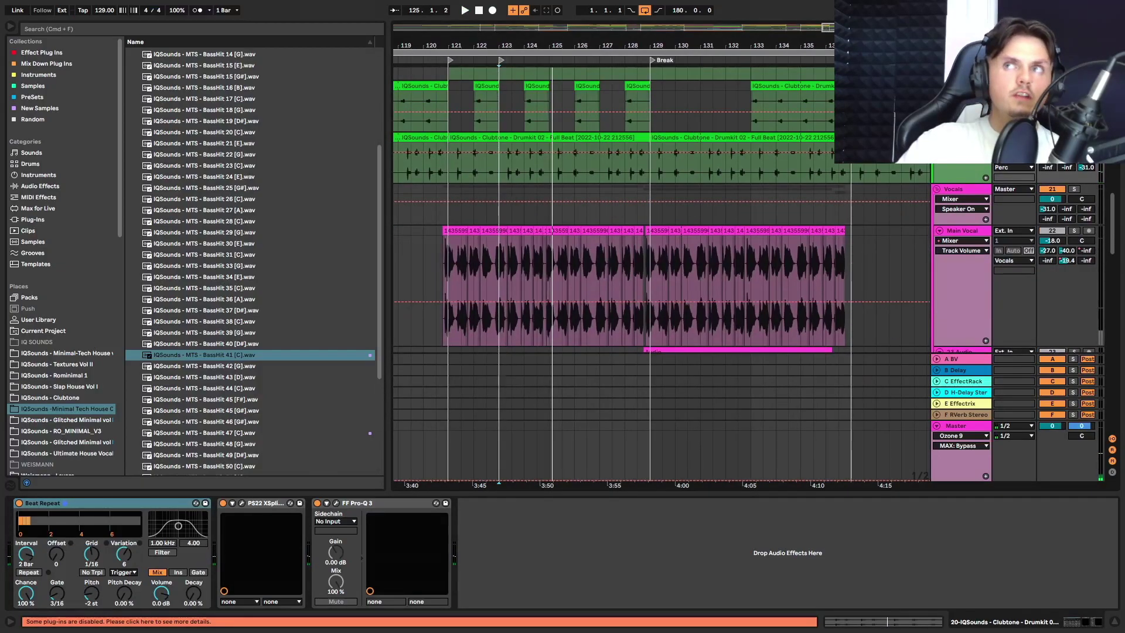
scroll(892, 218, "down", 4)
scroll(892, 218, "up", 6)
scroll(891, 219, "down", 6)
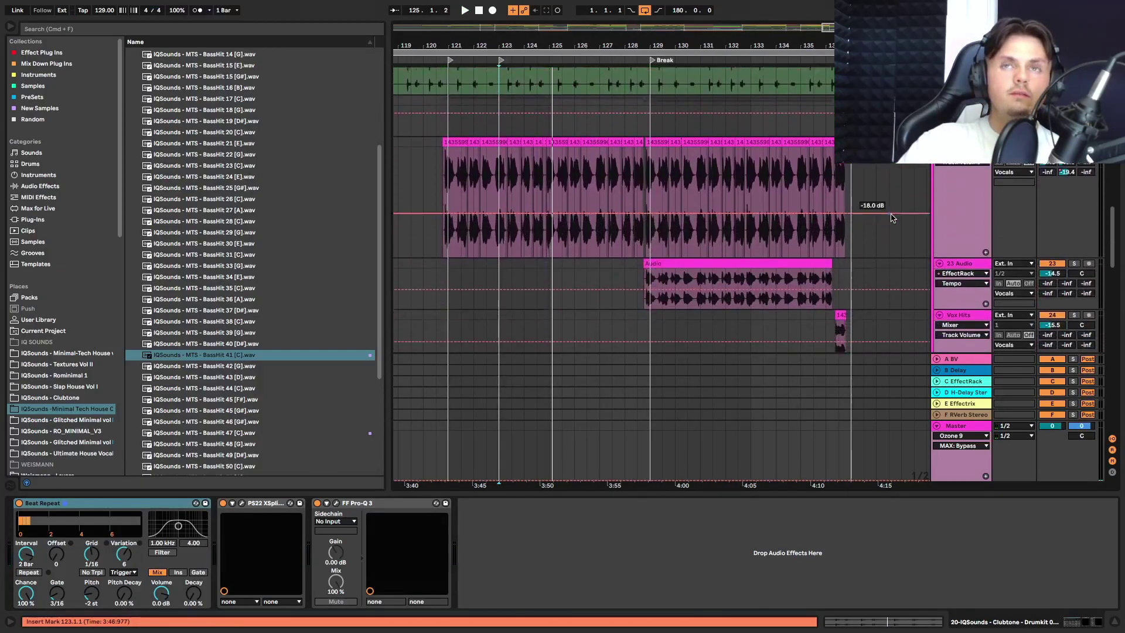
scroll(892, 219, "down", 6)
scroll(892, 218, "up", 5)
scroll(891, 219, "down", 6)
scroll(940, 233, "down", 10)
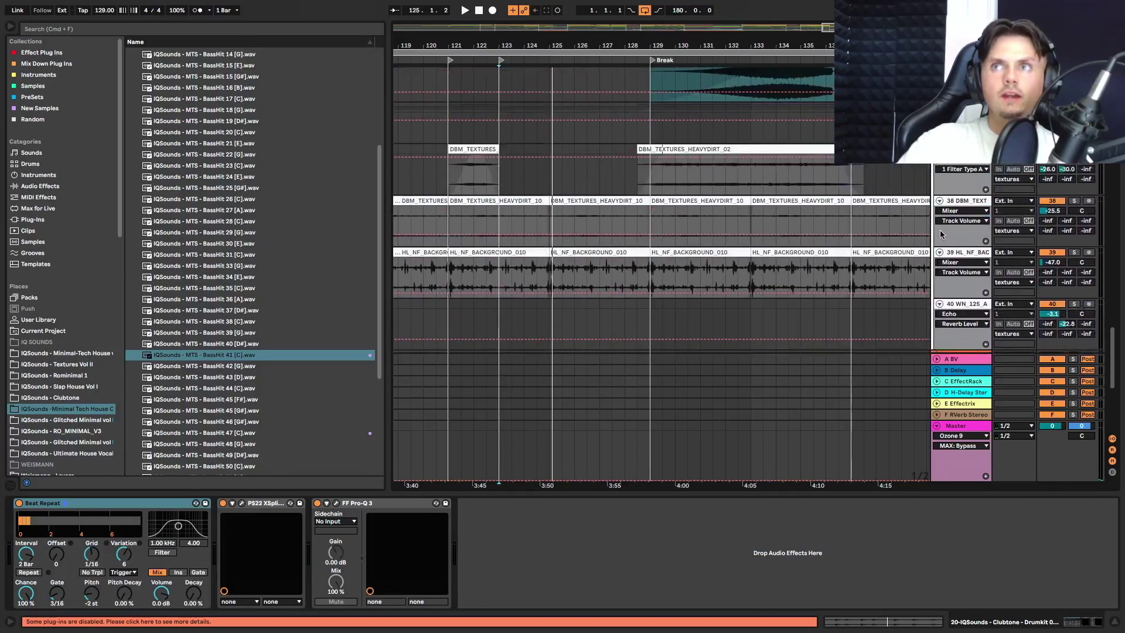
scroll(939, 234, "up", 12)
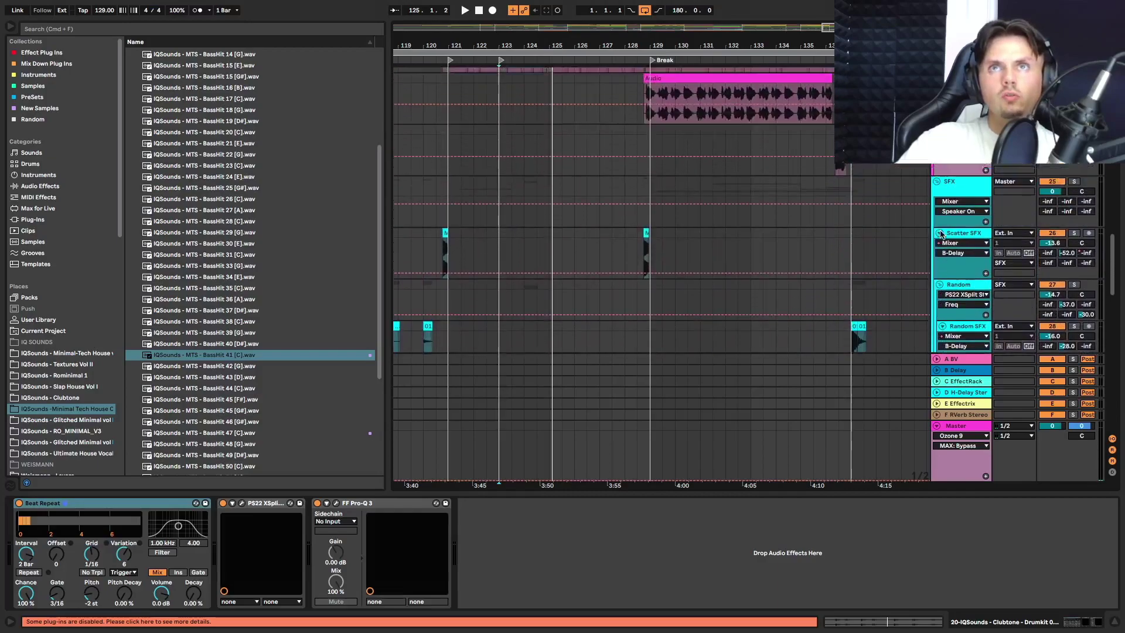
scroll(940, 233, "up", 1)
scroll(629, 275, "down", 5)
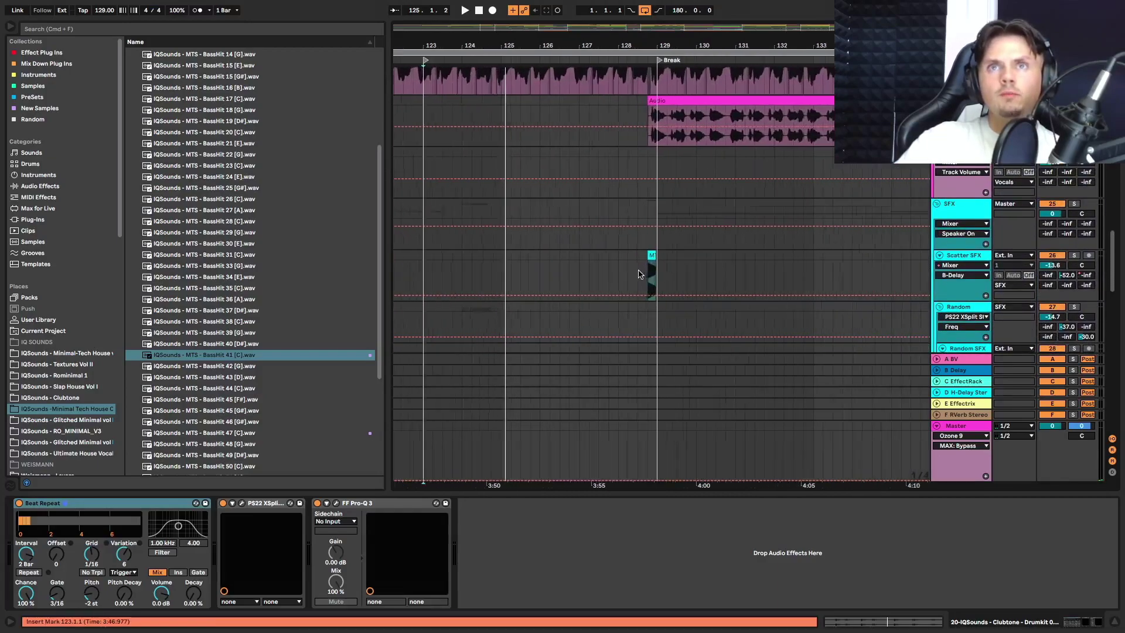
Play the Random SFX track soloed, auditioning its clips one after another between bars 115 and 120.
scroll(639, 274, "up", 5)
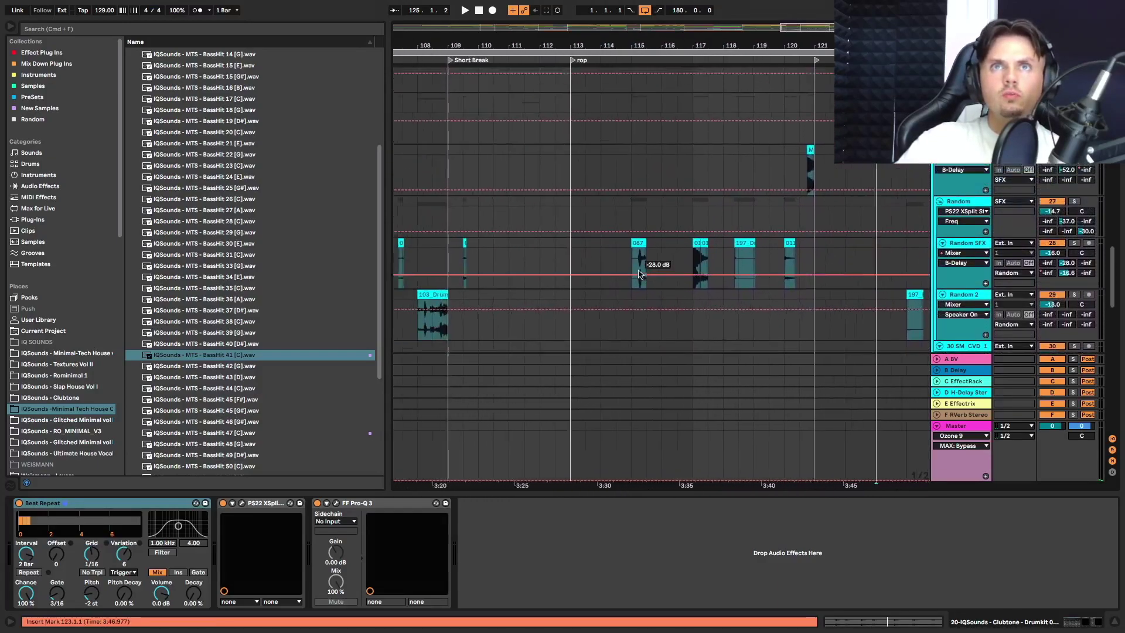
left_click(685, 290)
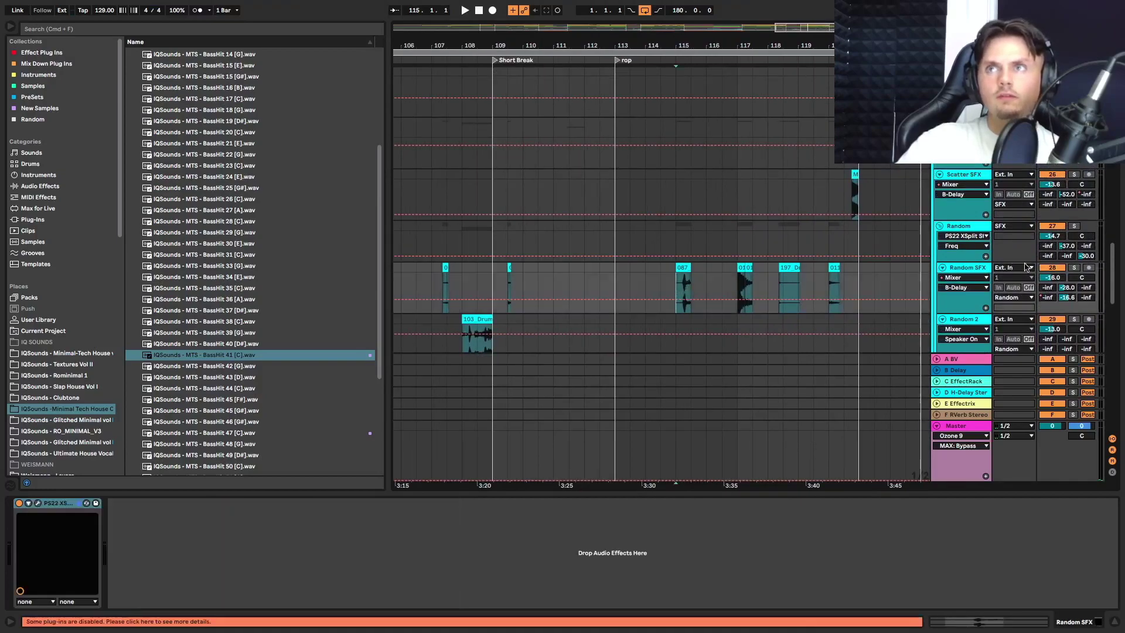
key("space")
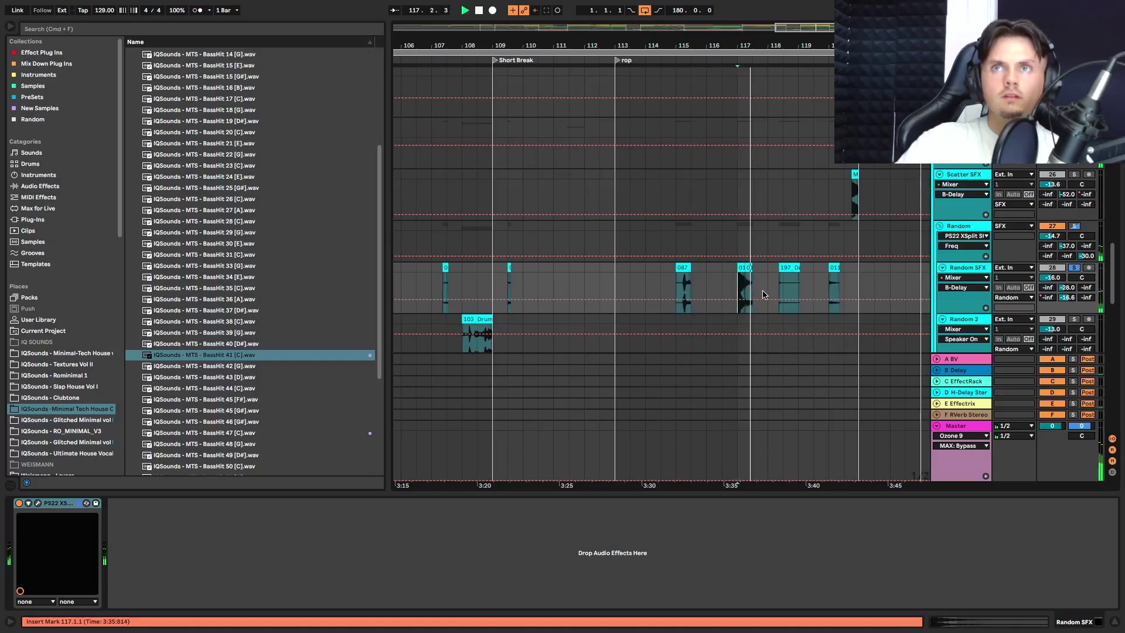
left_click(790, 292)
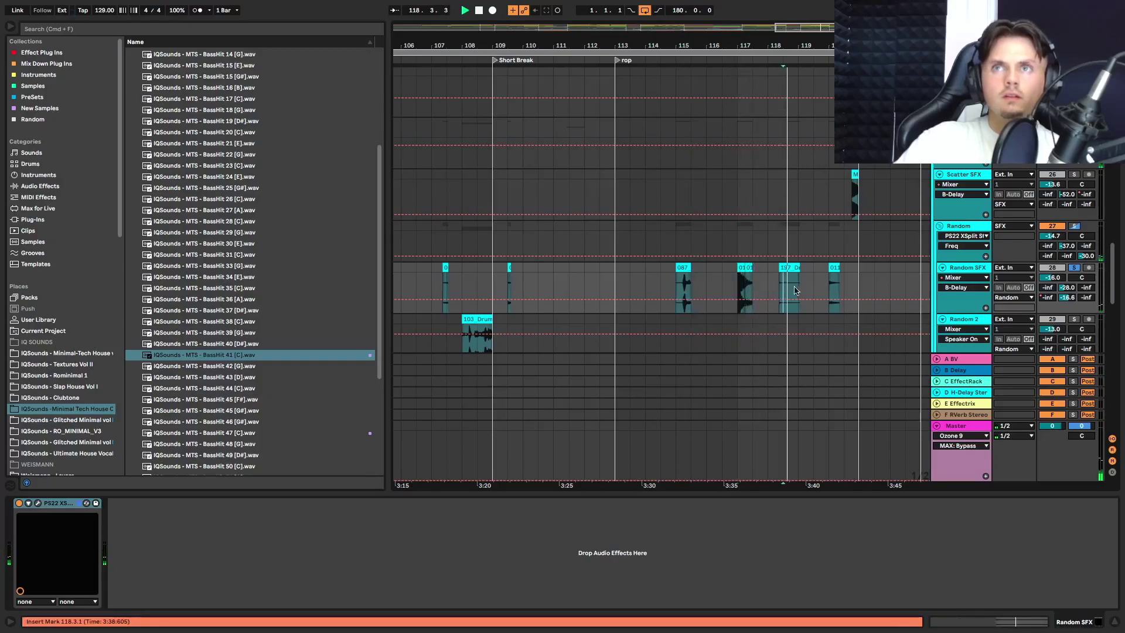
left_click(829, 291)
Play the two earlier Random SFX clips around the Short Break, from bars 107 and 109.
scroll(567, 288, "left", 3)
left_click(529, 291)
key("space")
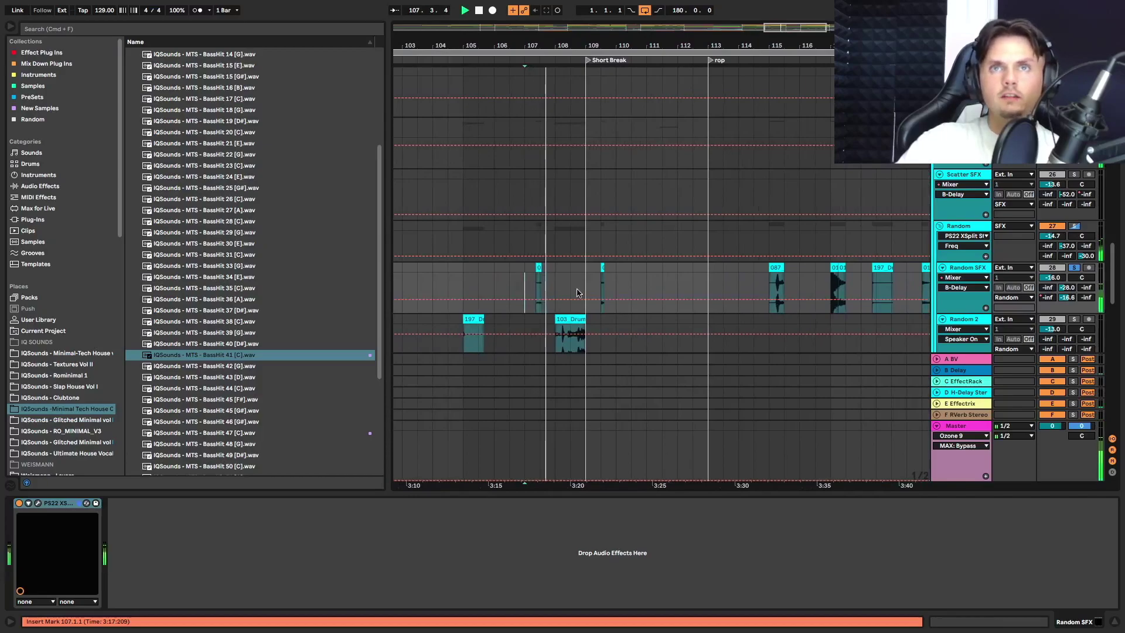
left_click(601, 291)
key("space")
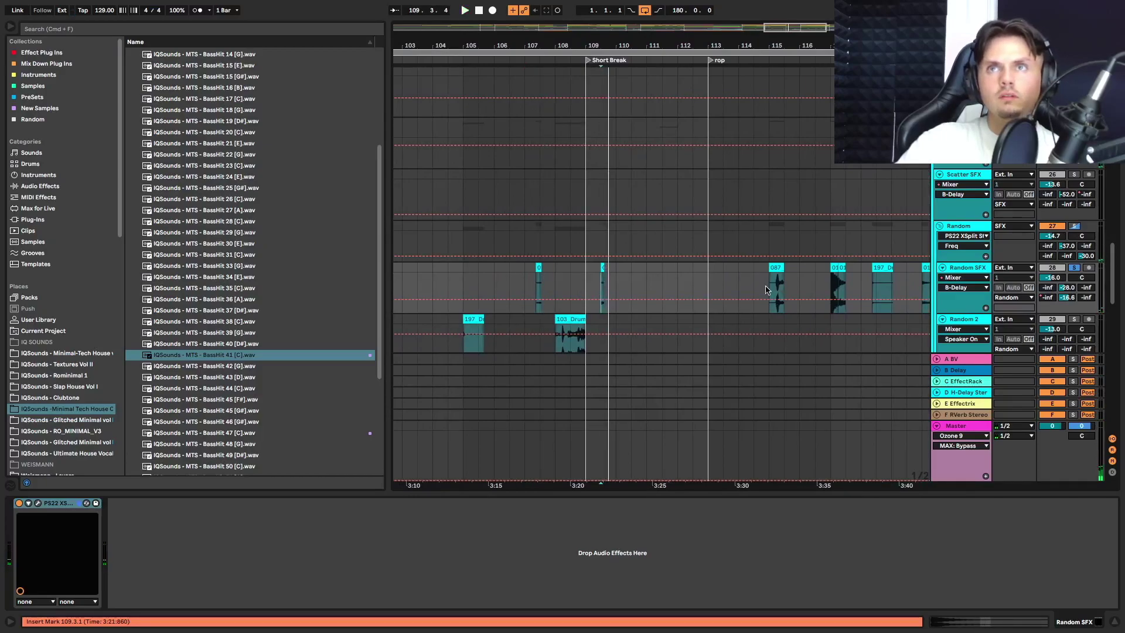
Inspect the clip settings of the 087 Drum Fill, 011 Hi_Hat_FX and 197 Drum Fill samples on the Random SFX track.
left_click(775, 268)
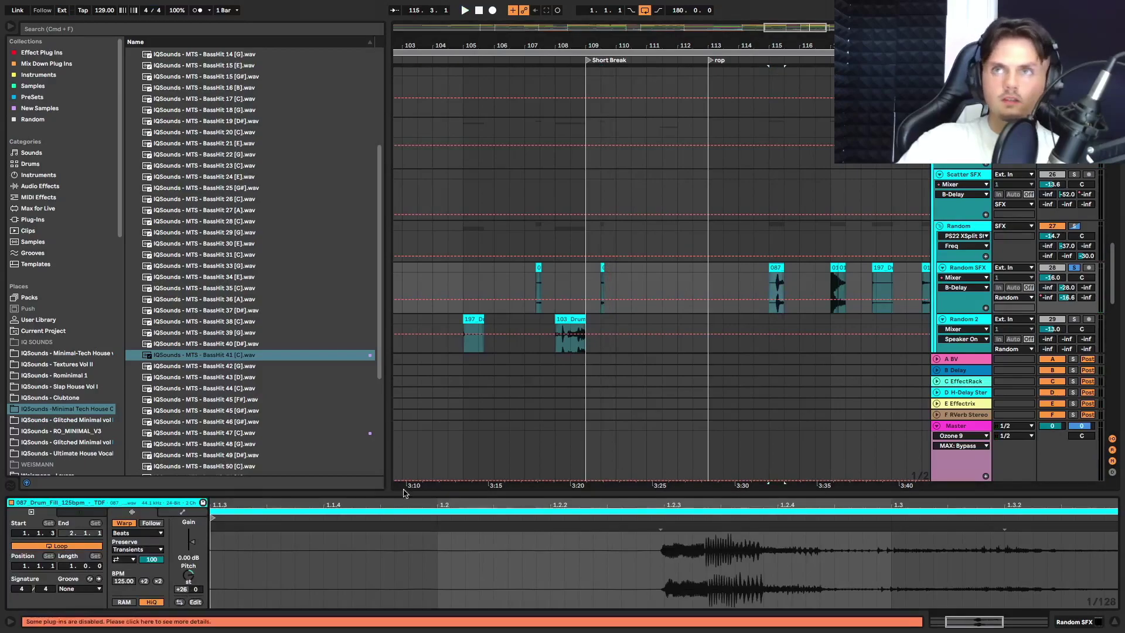
scroll(781, 264, "right", 3)
left_click(758, 267)
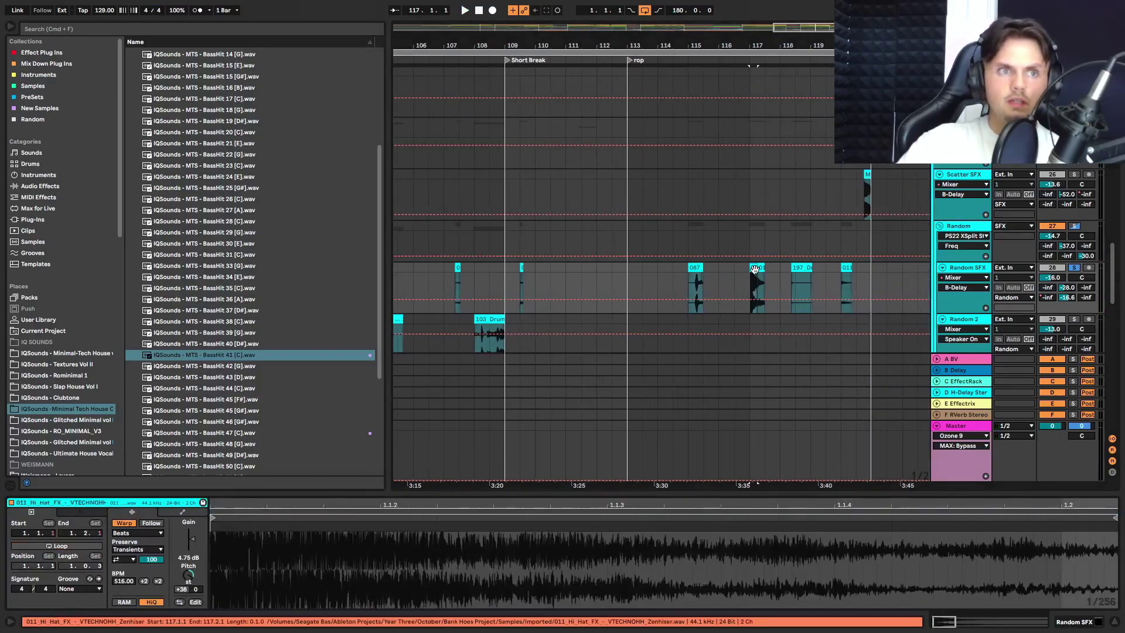
left_click(805, 280)
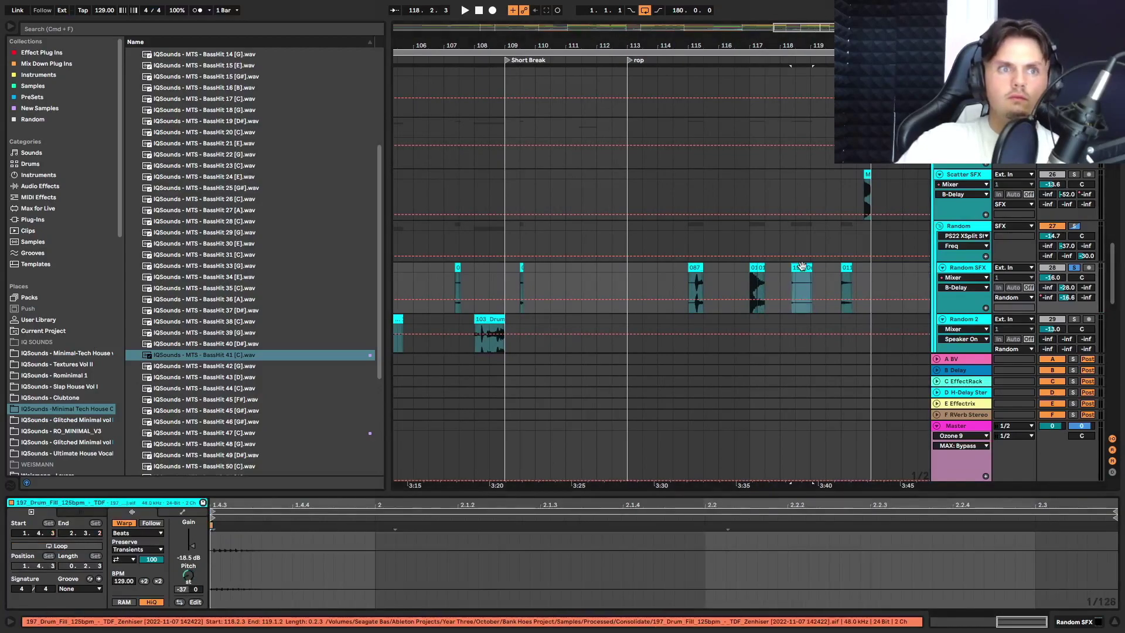
Play the 011 Hi_Hat_FX clip on the Random SFX track at bar 44 and show its clip settings.
scroll(690, 273, "left", 10)
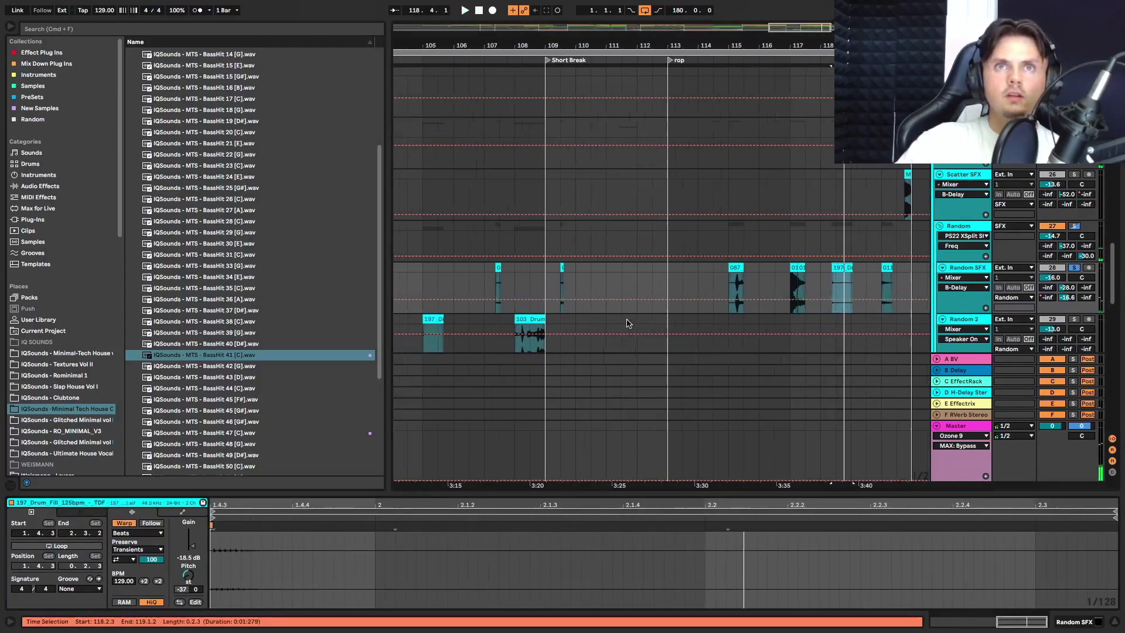
scroll(690, 273, "down", 10)
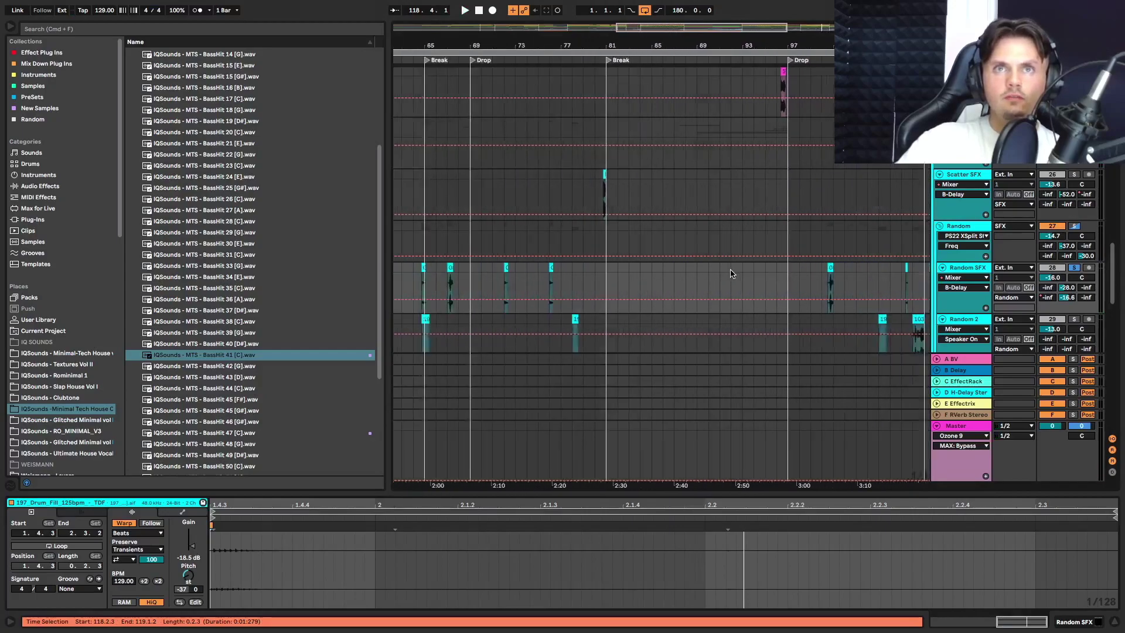
scroll(557, 290, "left", 20)
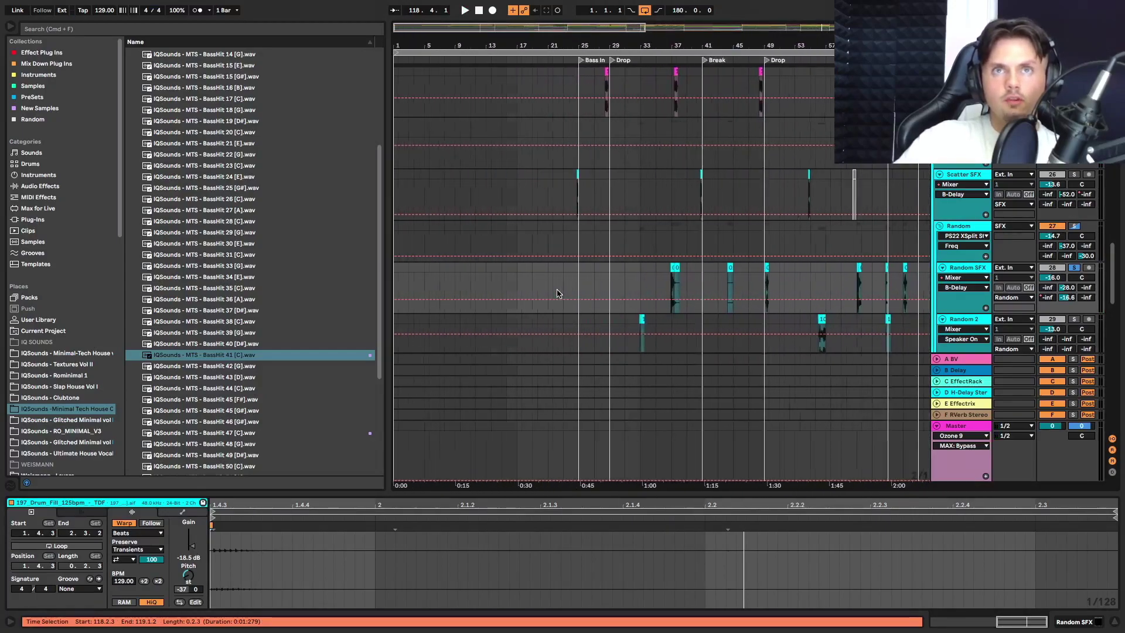
scroll(690, 286, "up", 10)
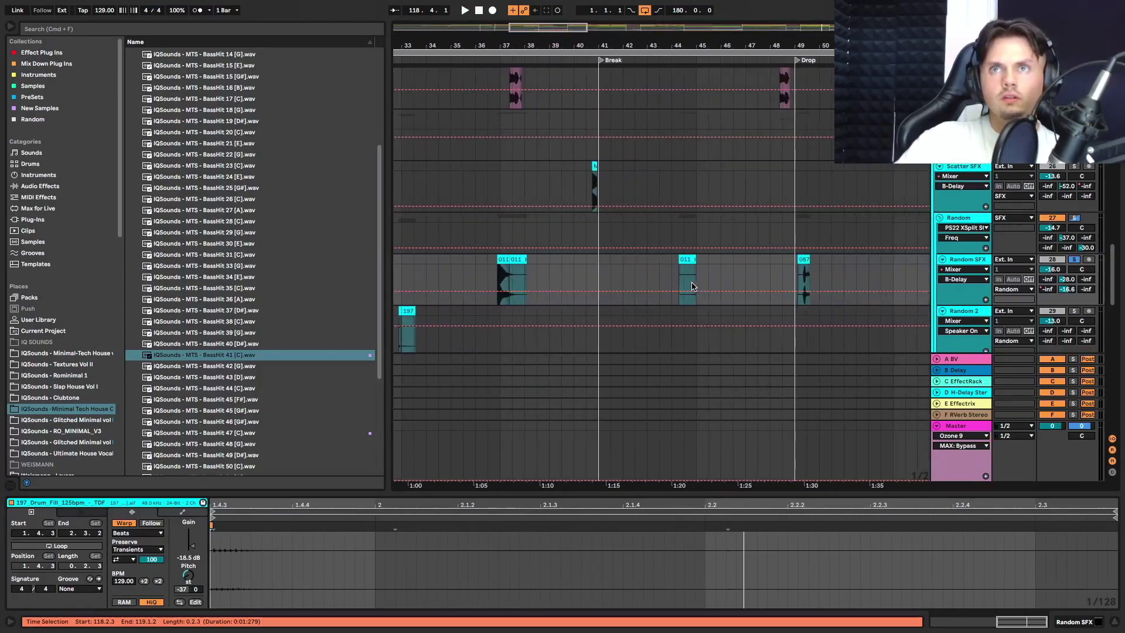
left_click(687, 286)
key("space")
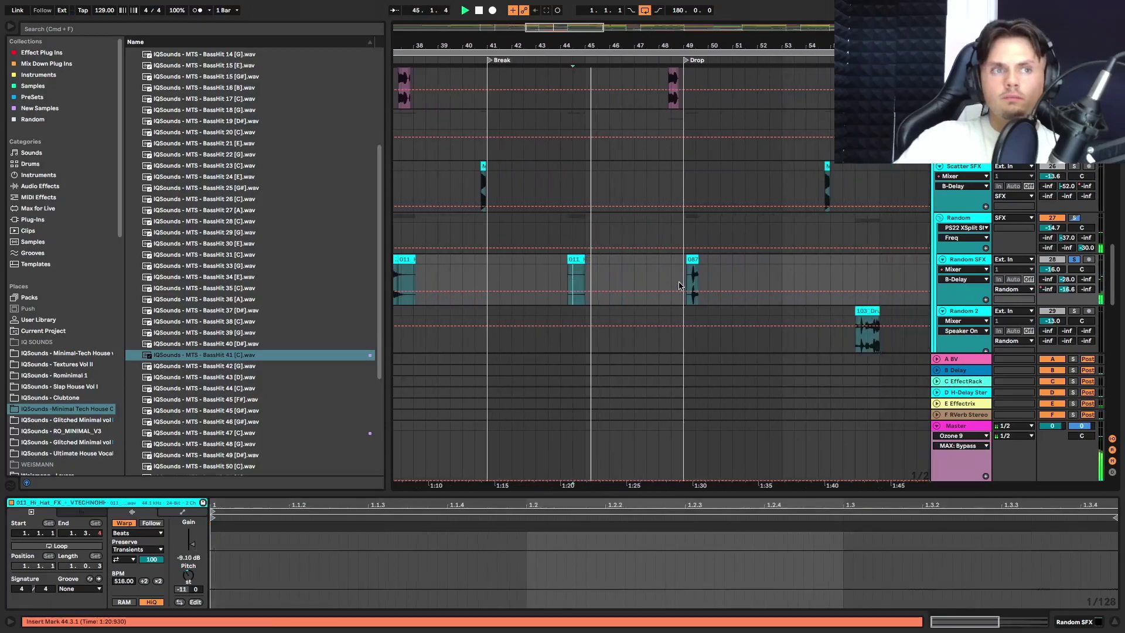
left_click(573, 284)
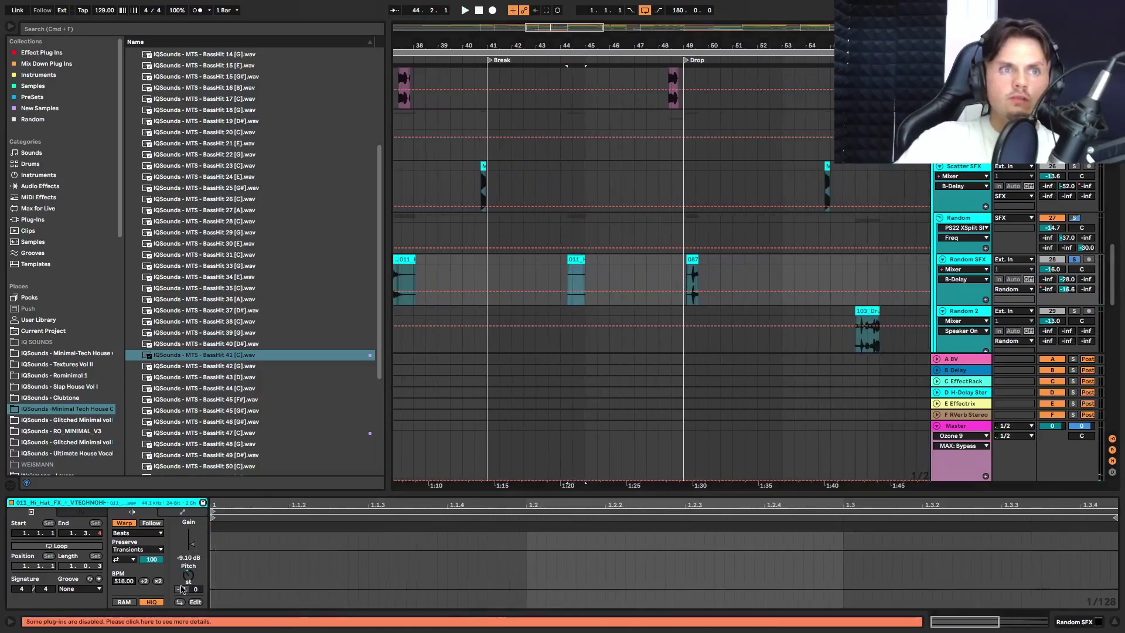
Reselect the 011 Hi_Hat_FX clip at bar 44 on the Random SFX track and examine its waveform.
left_click(684, 278)
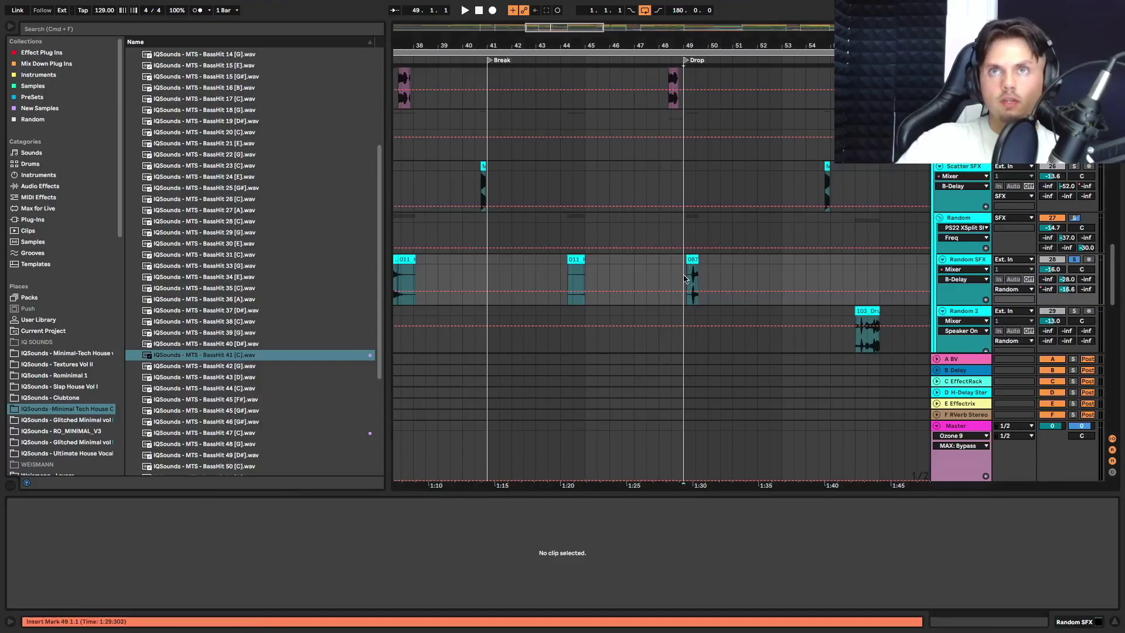
left_click(568, 263)
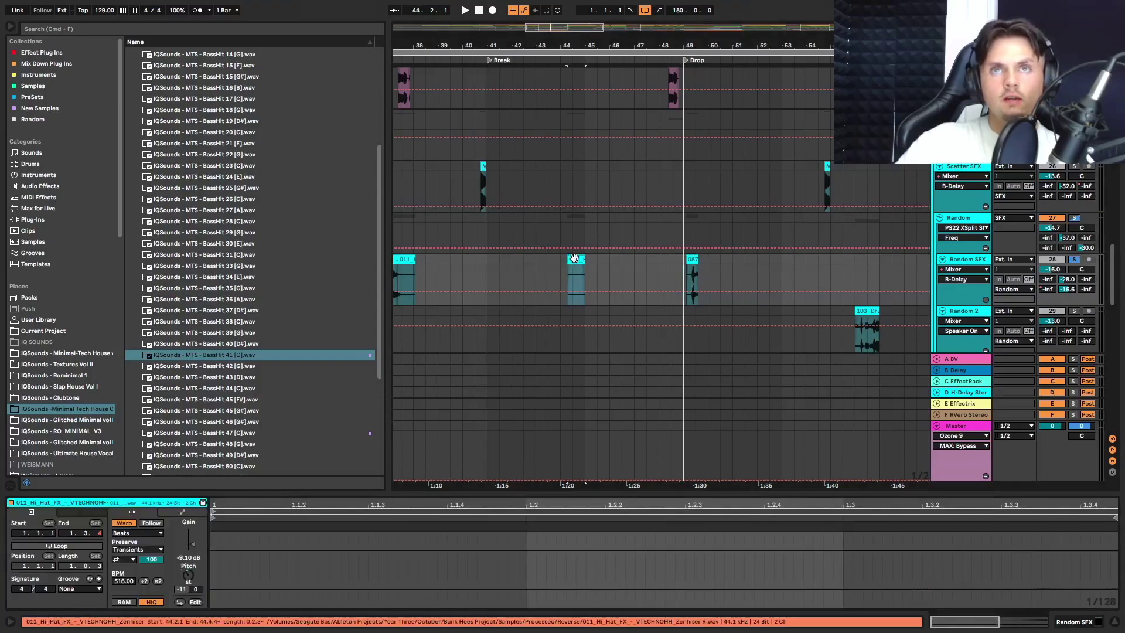
left_click(354, 567)
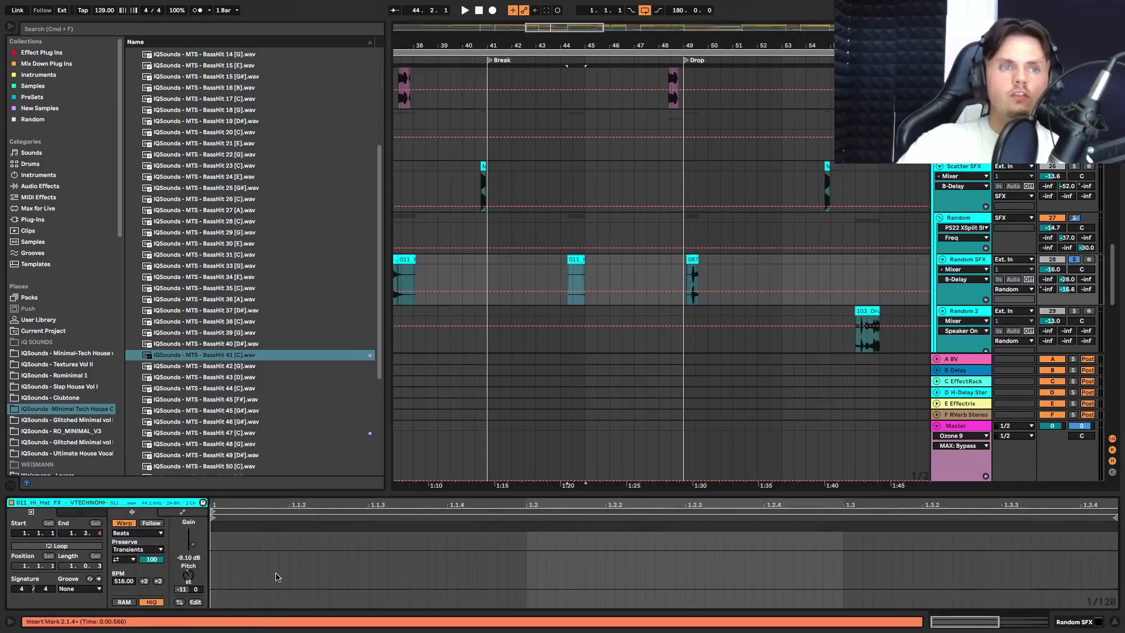
scroll(260, 516, "down", 3)
Play the Random 2 track soloed, auditioning the 103 Drum Fill clip at bar 56 and the 197 clip before the Break at bar 65.
scroll(640, 281, "down", 3)
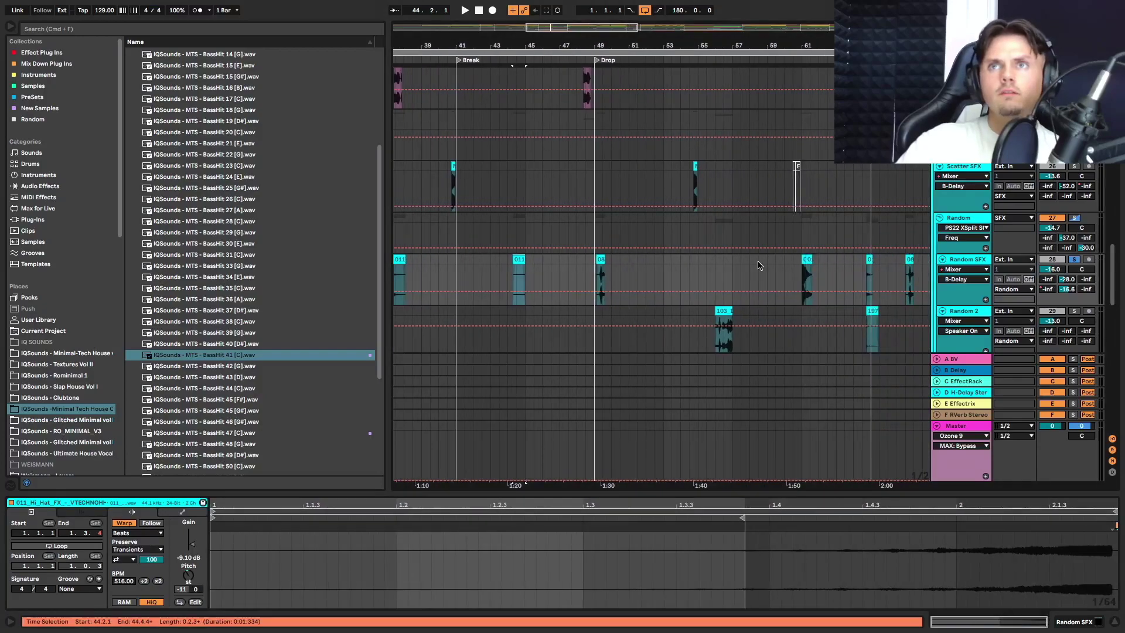
scroll(774, 274, "left", 1)
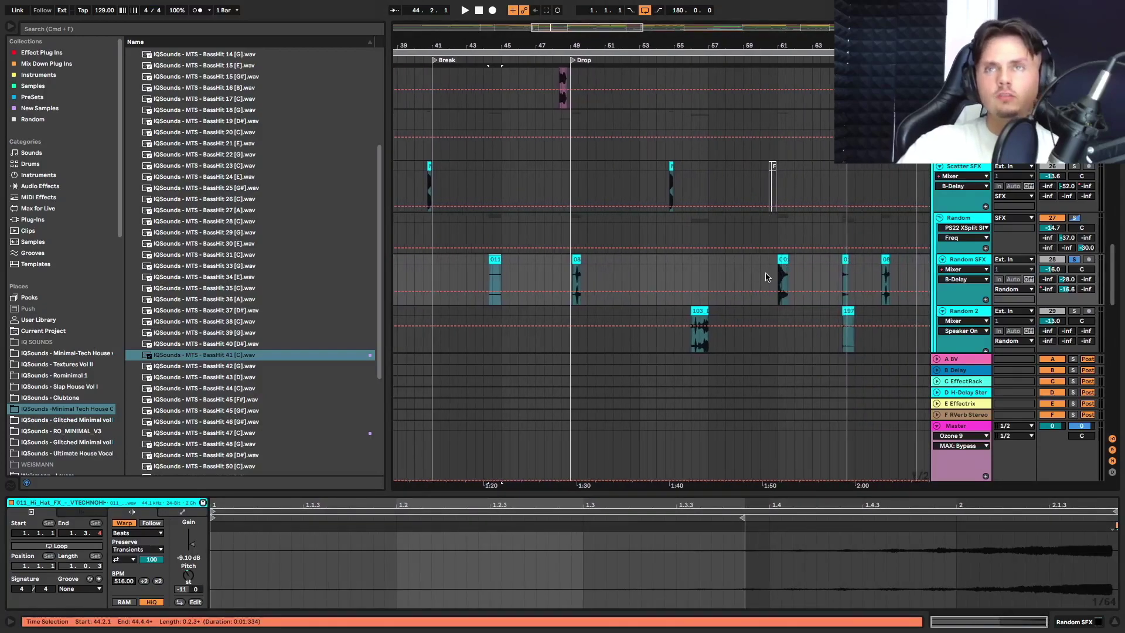
scroll(766, 277, "right", 4)
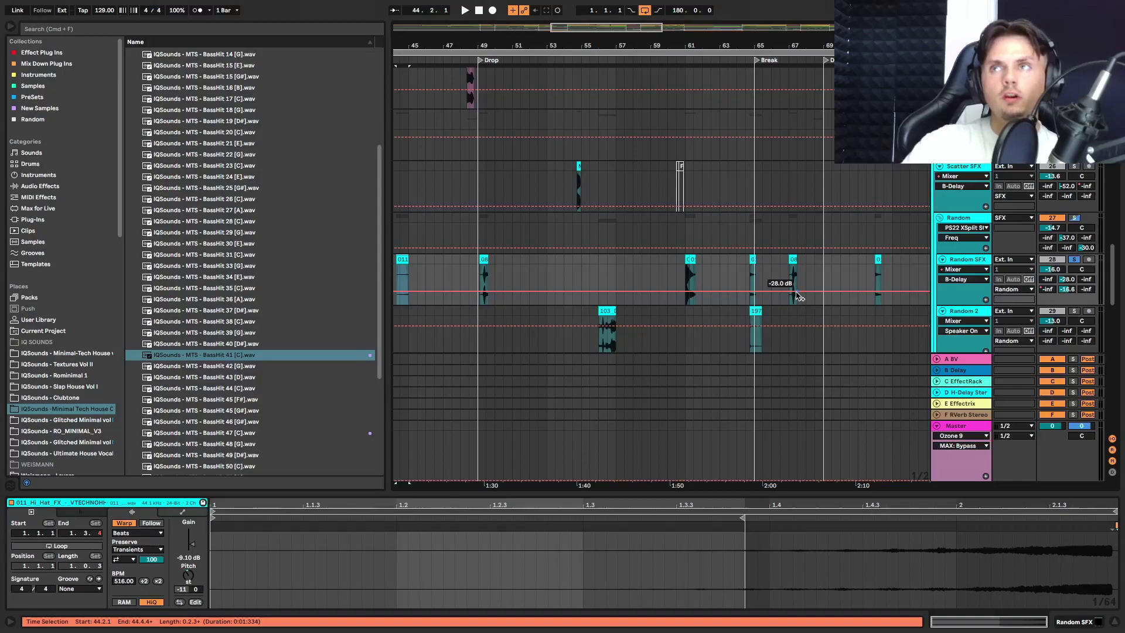
scroll(797, 296, "right", 5)
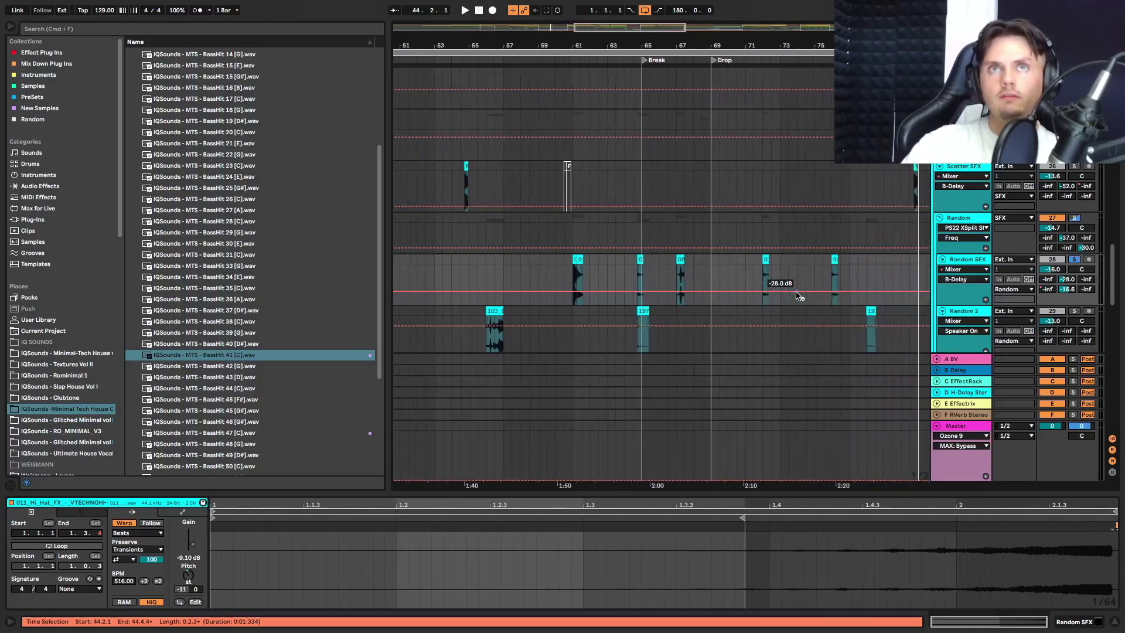
scroll(814, 281, "down", 3)
left_click(1066, 262)
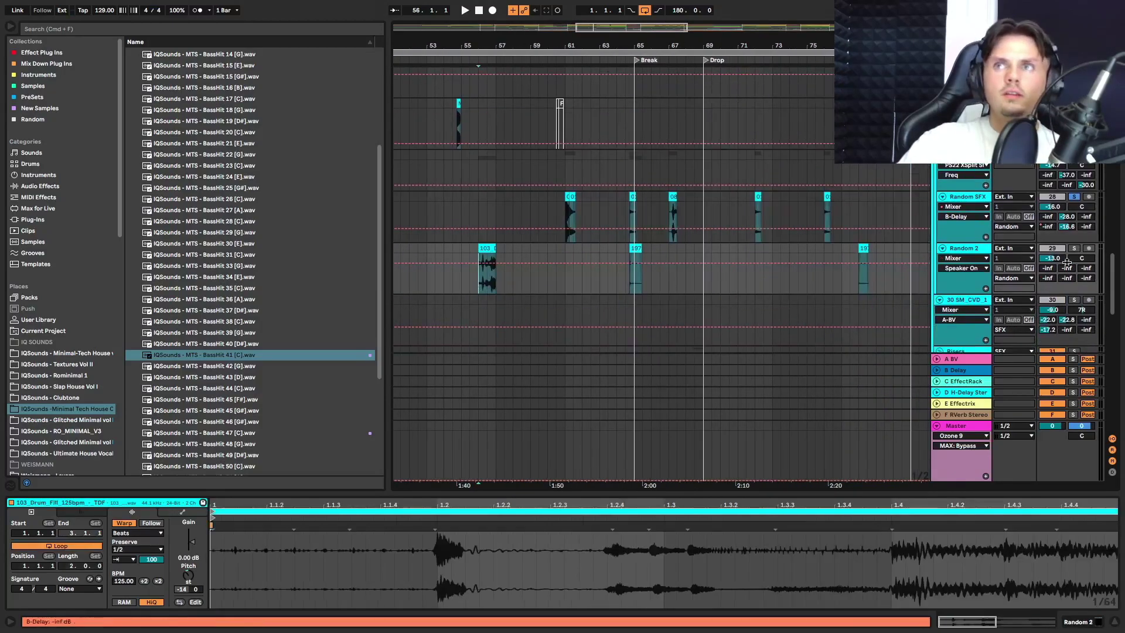
left_click(1074, 249)
key("space")
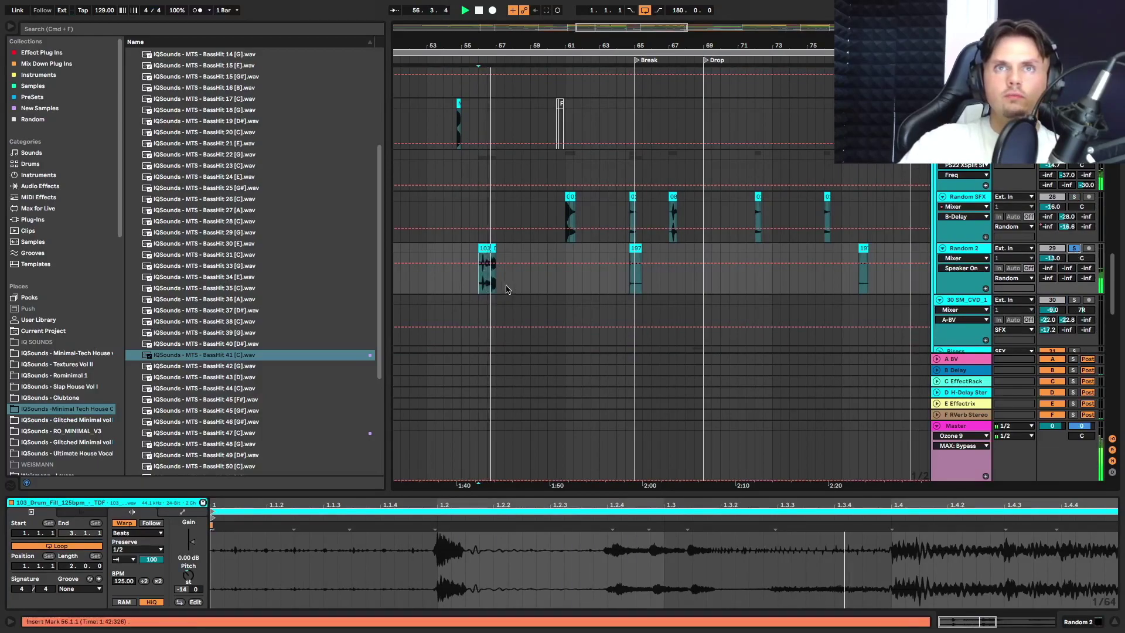
left_click(625, 282)
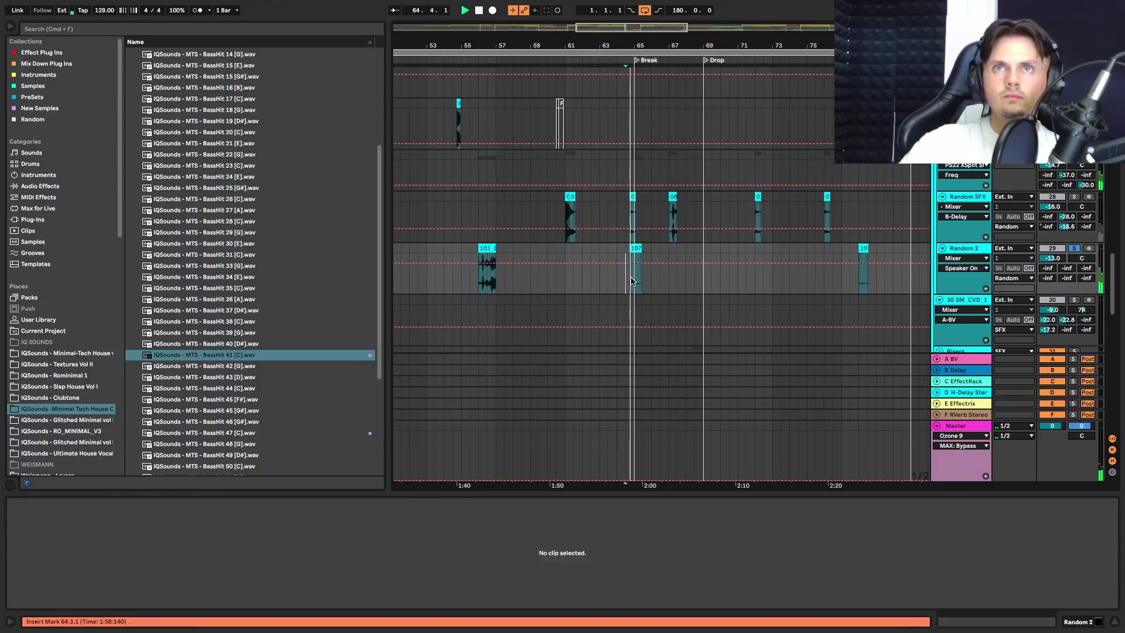
Play the Kick 808 Reverse Thud riser soloed before the Drop at bar 69 and show its clip settings.
scroll(636, 282, "down", 5)
scroll(638, 290, "right", 2)
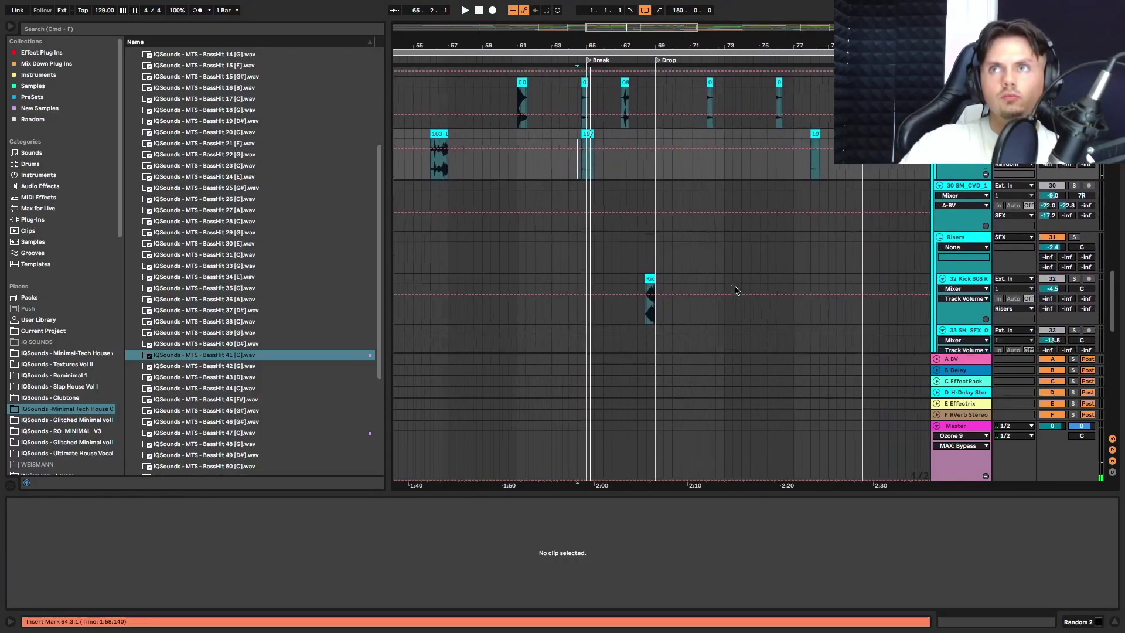
scroll(636, 297, "down", 1)
left_click(642, 275)
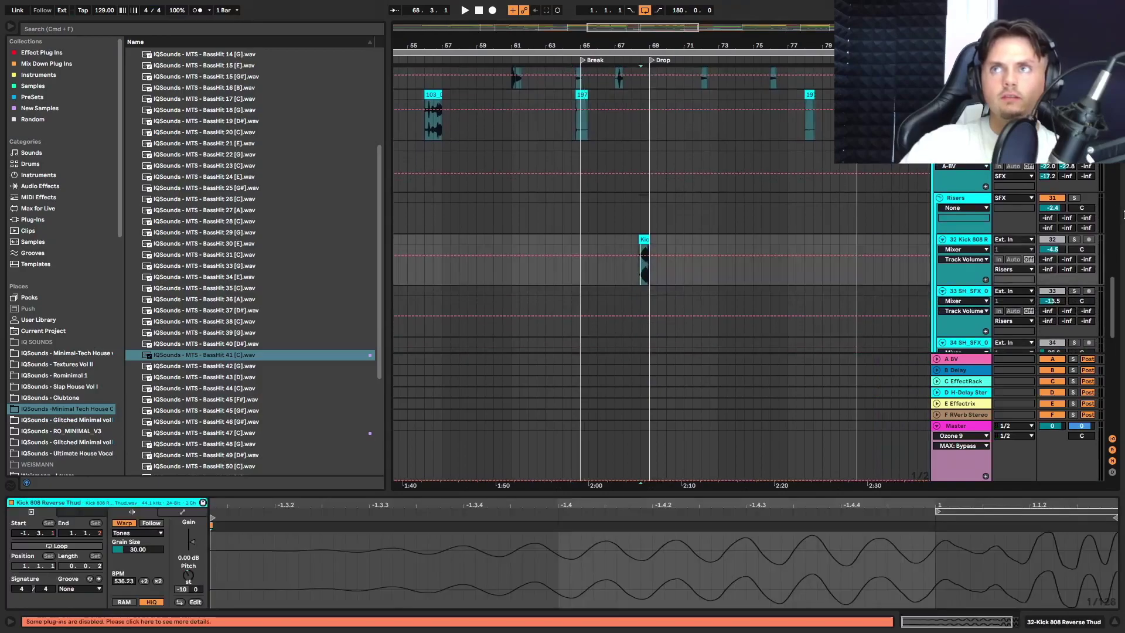
left_click(1073, 241)
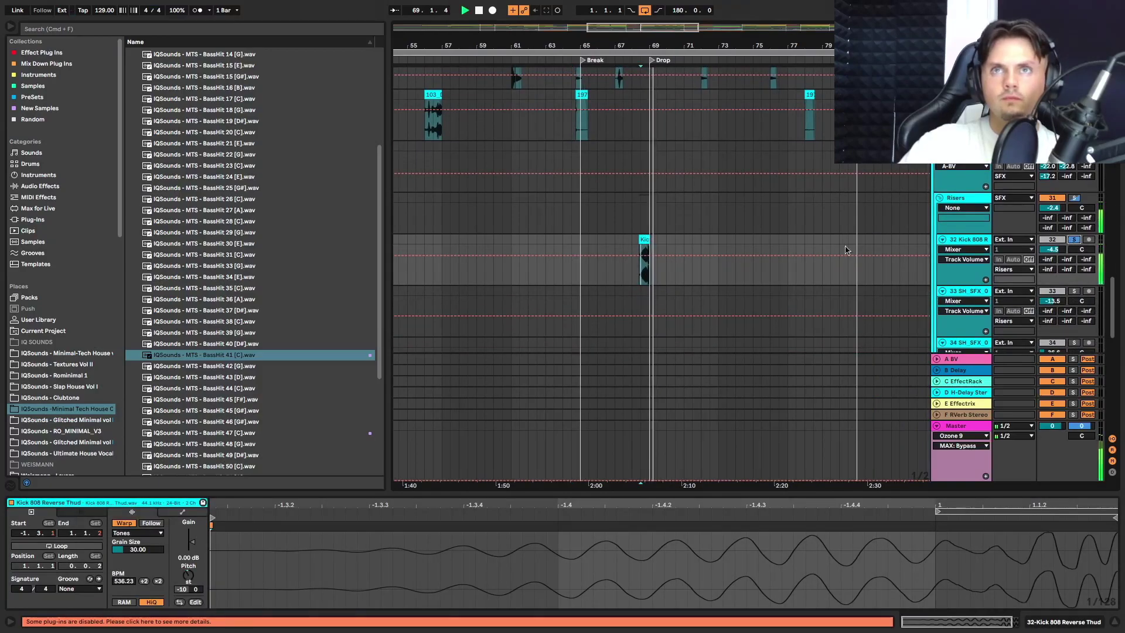
left_click(640, 239)
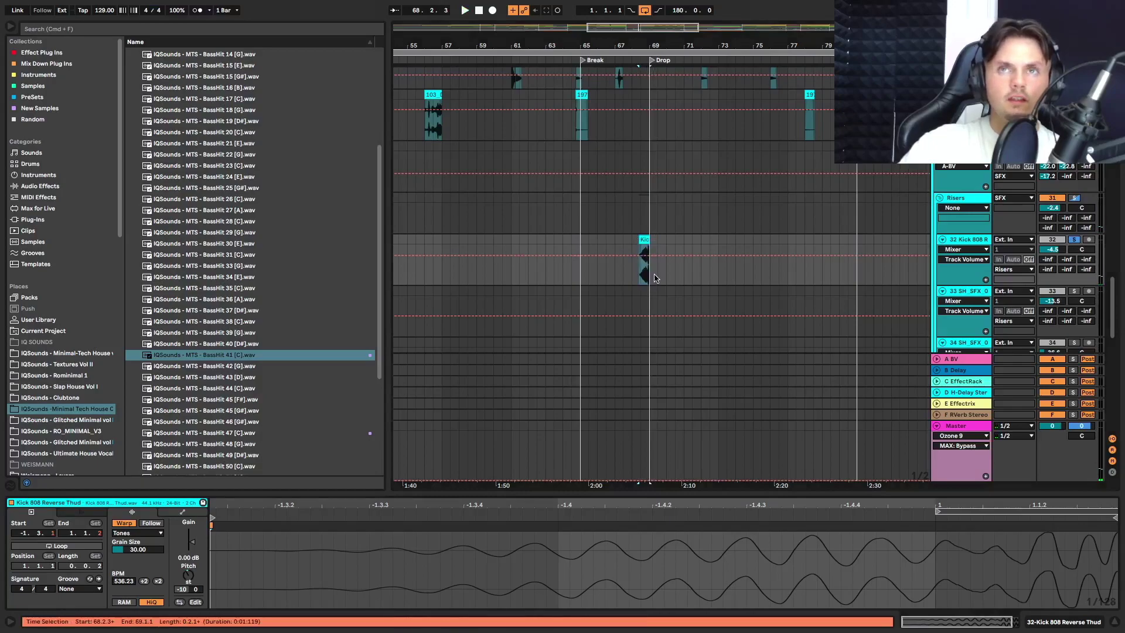
Play the SH_SFX_04 and SH_SFX_03 risers, each soloed, from bar 95 leading into the Drop at bar 97.
scroll(653, 275, "down", 5)
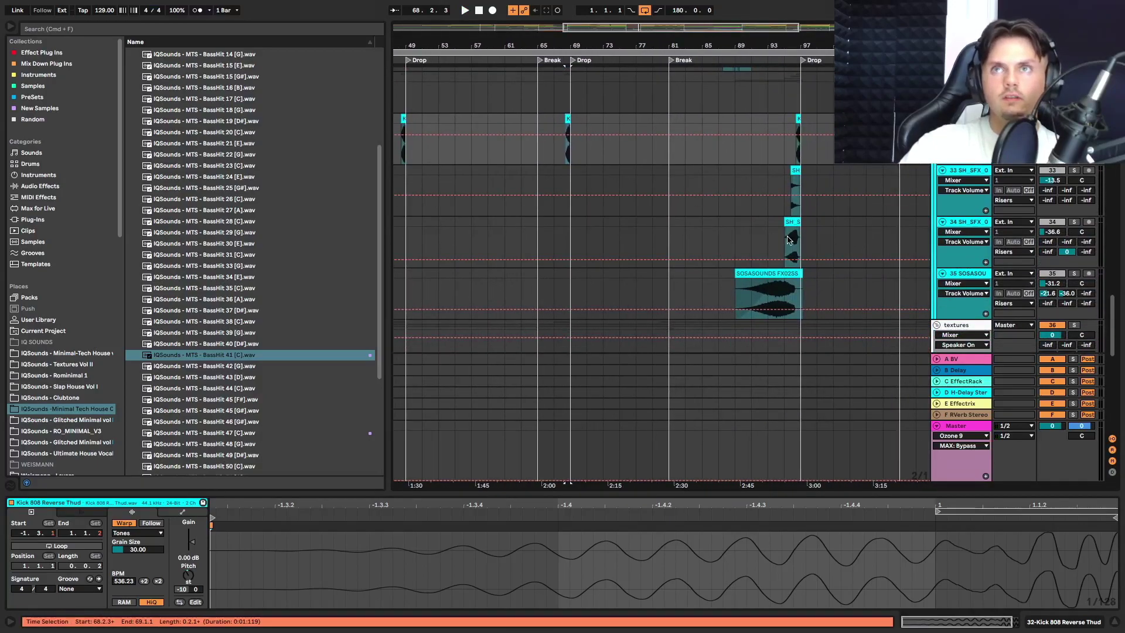
left_click(789, 239)
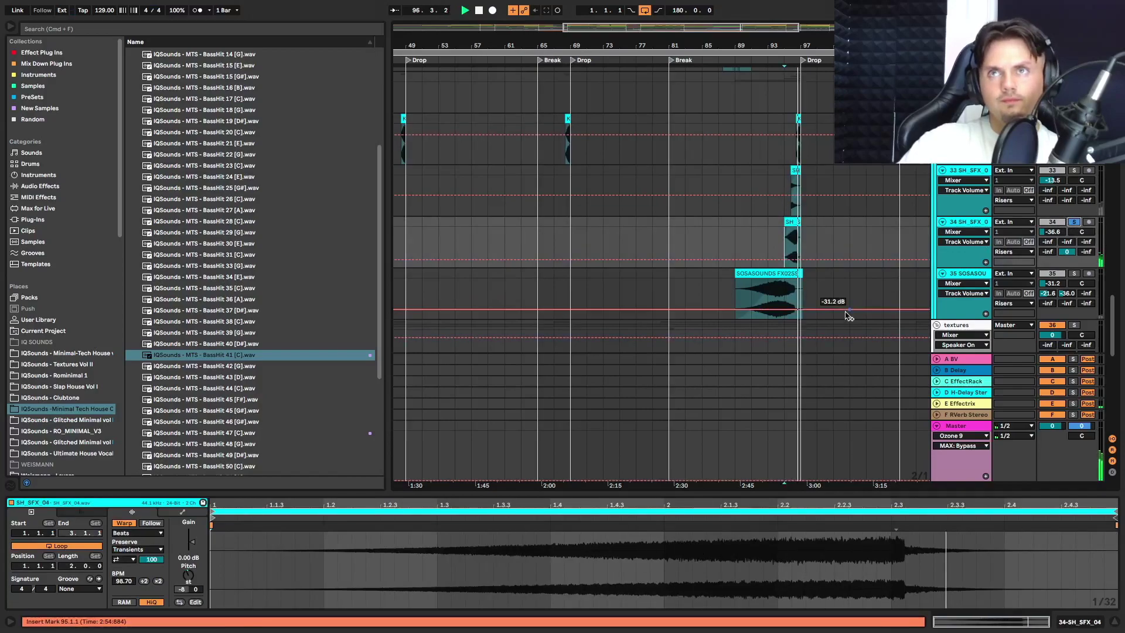
left_click(796, 187)
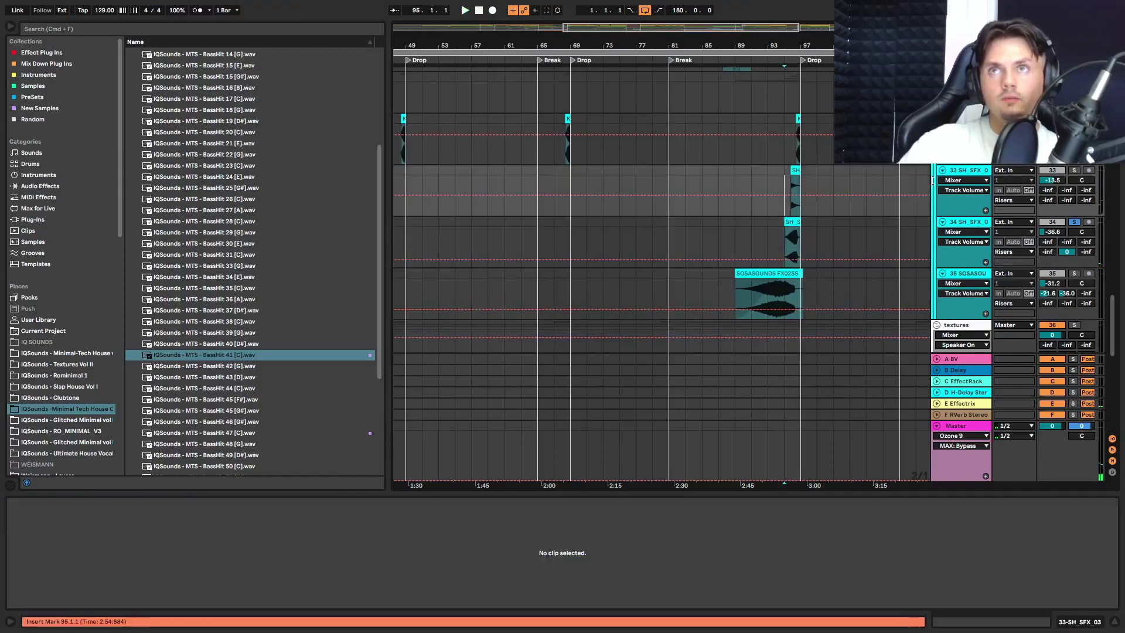
left_click(1074, 172)
key("space")
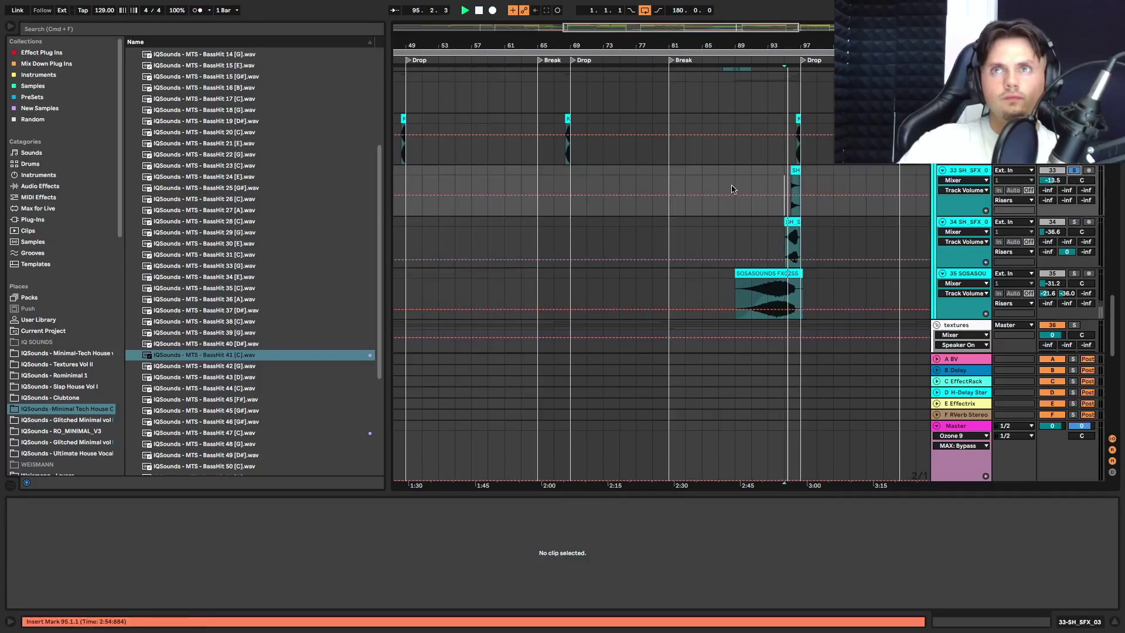
left_click(794, 171)
scroll(801, 167, "up", 2)
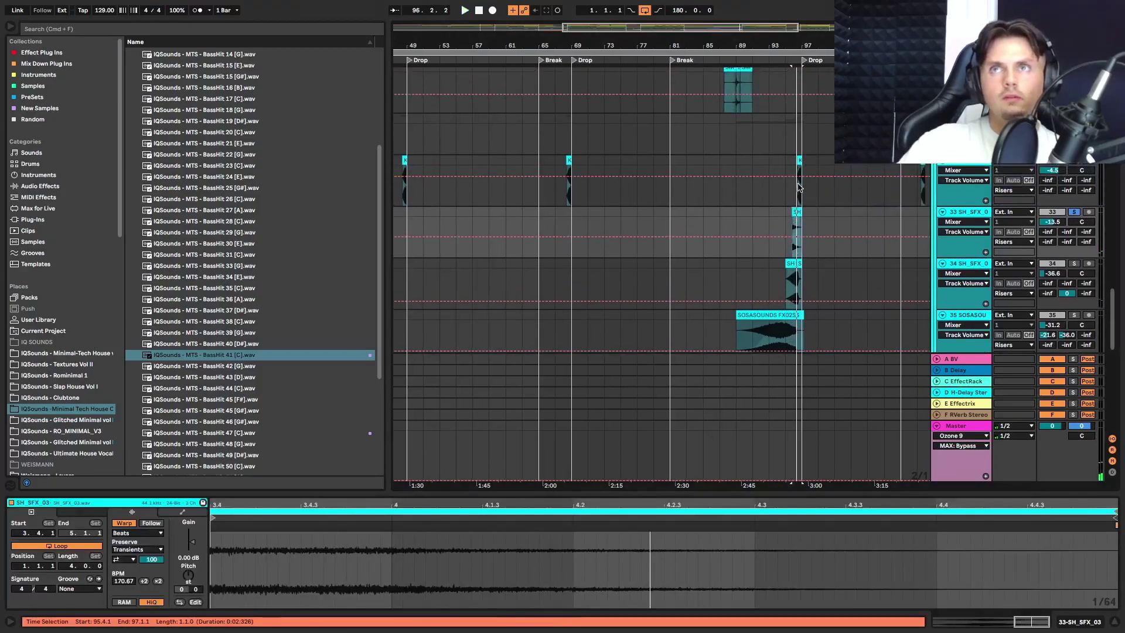
Play the Kick 808 Reverse Thud clip soloed right before the Drop at bar 97.
scroll(796, 191, "up", 4)
left_click(798, 189)
left_click(803, 161)
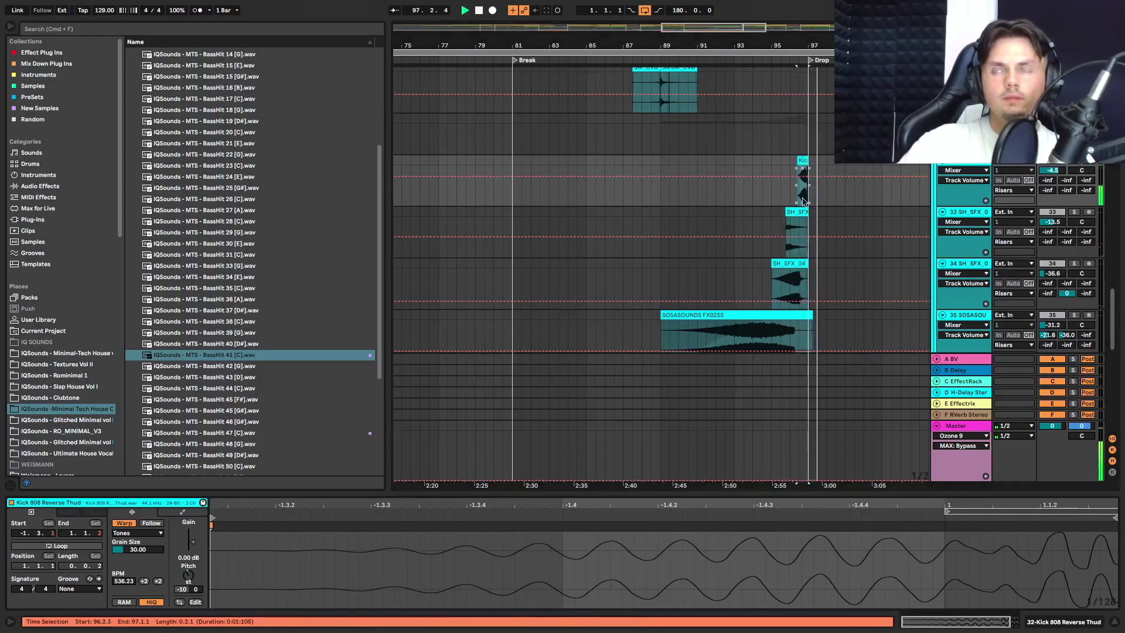
Survey the riser clips across the arrangement and inspect the SH_SFX_04 clip around bar 122.
scroll(774, 222, "down", 5)
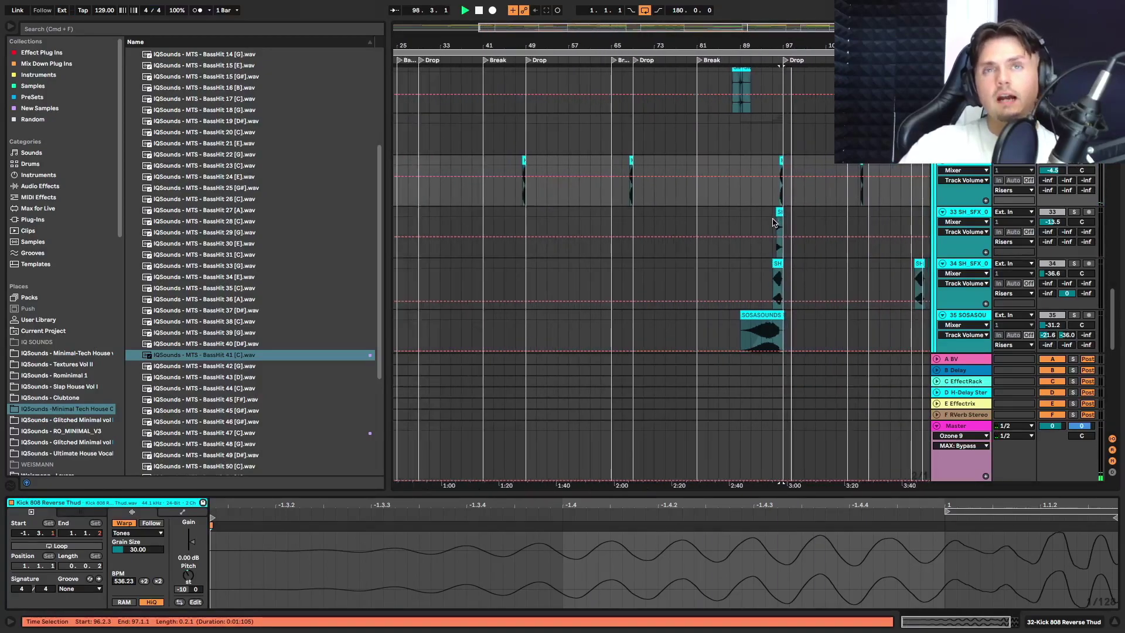
scroll(773, 223, "down", 5)
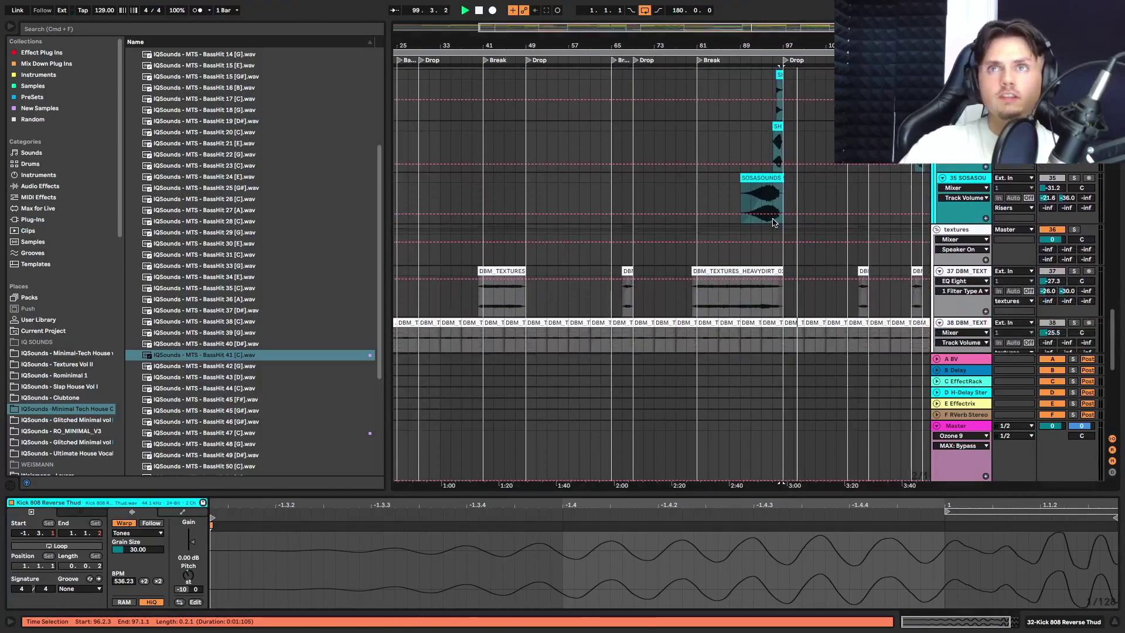
scroll(774, 223, "up", 5)
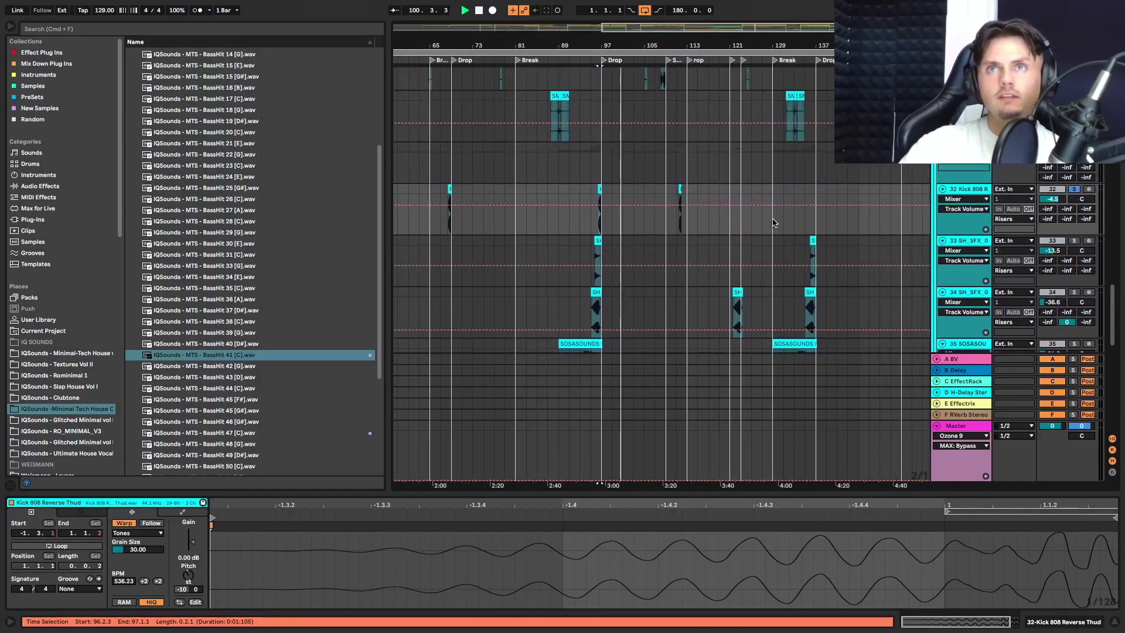
scroll(752, 286, "up", 5)
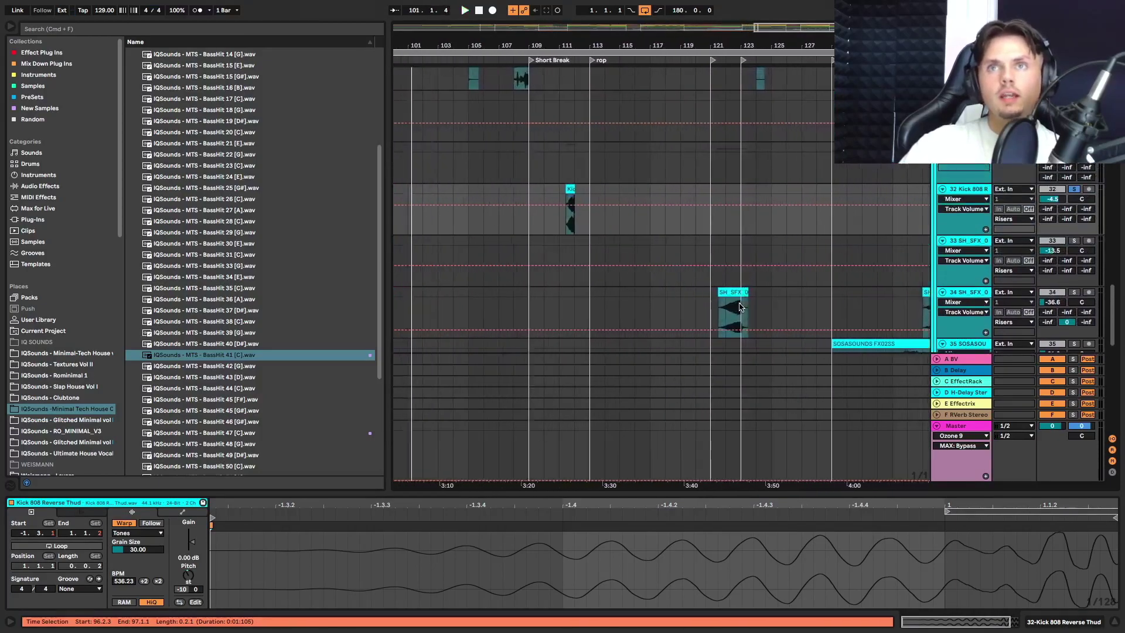
left_click(785, 298)
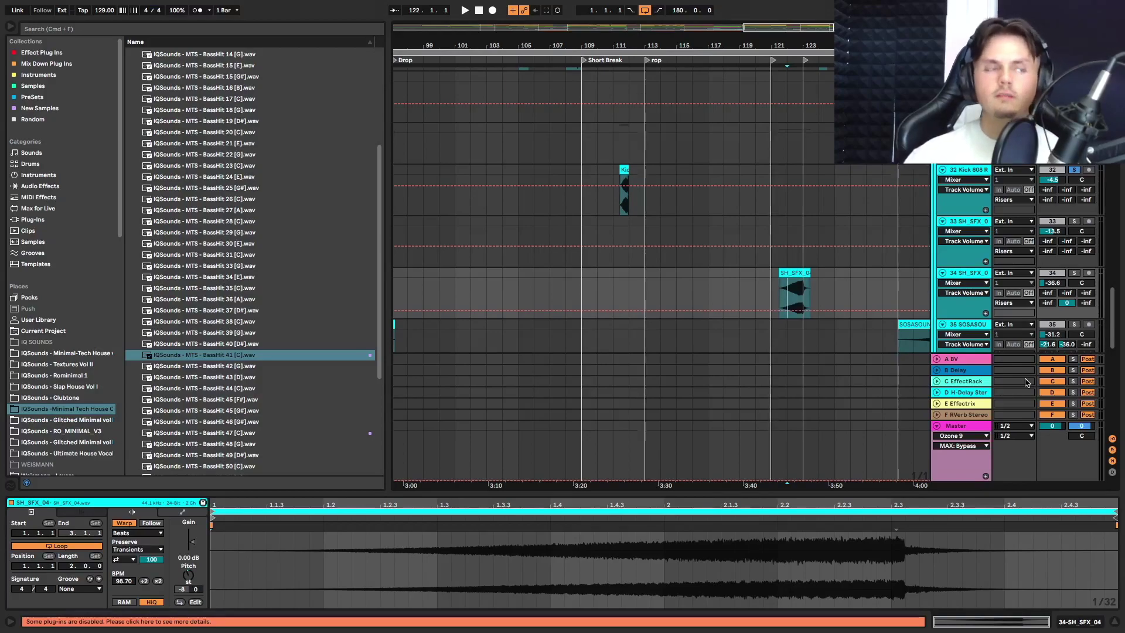
Play the DBM_TEXTURES_HEAVYDIRT_04 track soloed from the Break at bar 129 and show its EQ Eight.
scroll(820, 264, "down", 5)
scroll(707, 243, "down", 4)
scroll(707, 243, "down", 3)
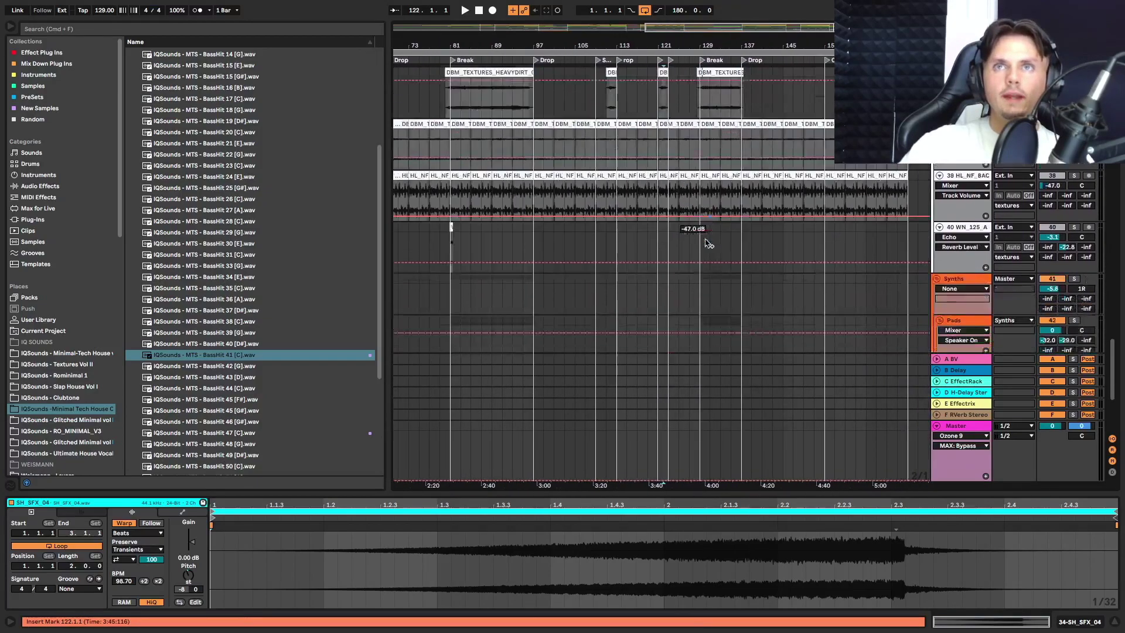
scroll(706, 243, "right", 2)
scroll(694, 246, "up", 2)
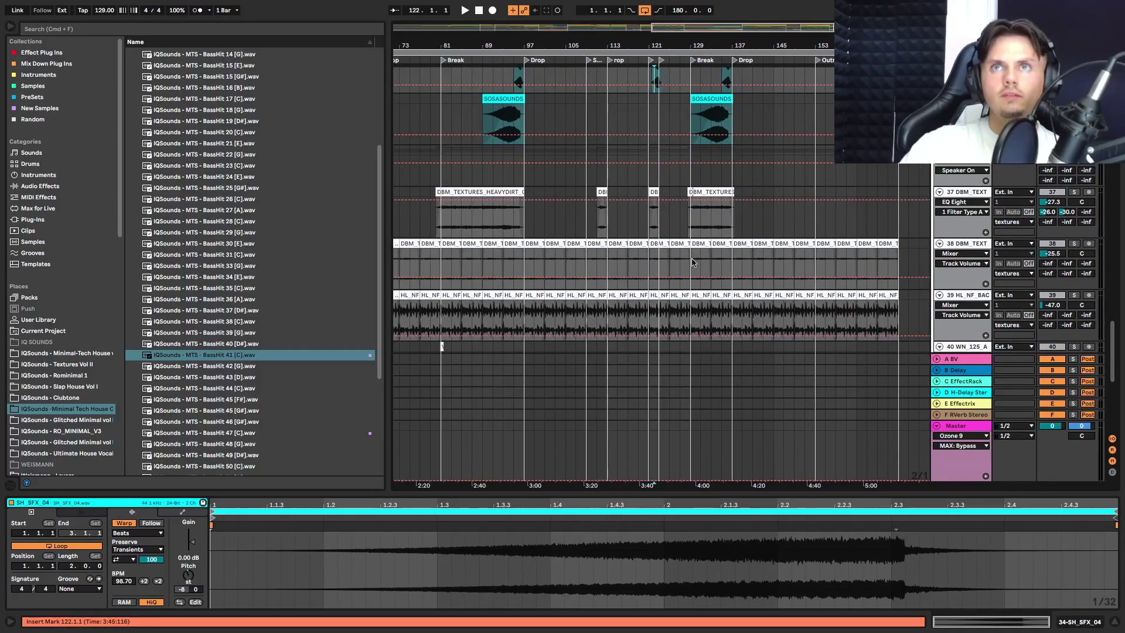
left_click(689, 268)
key("space")
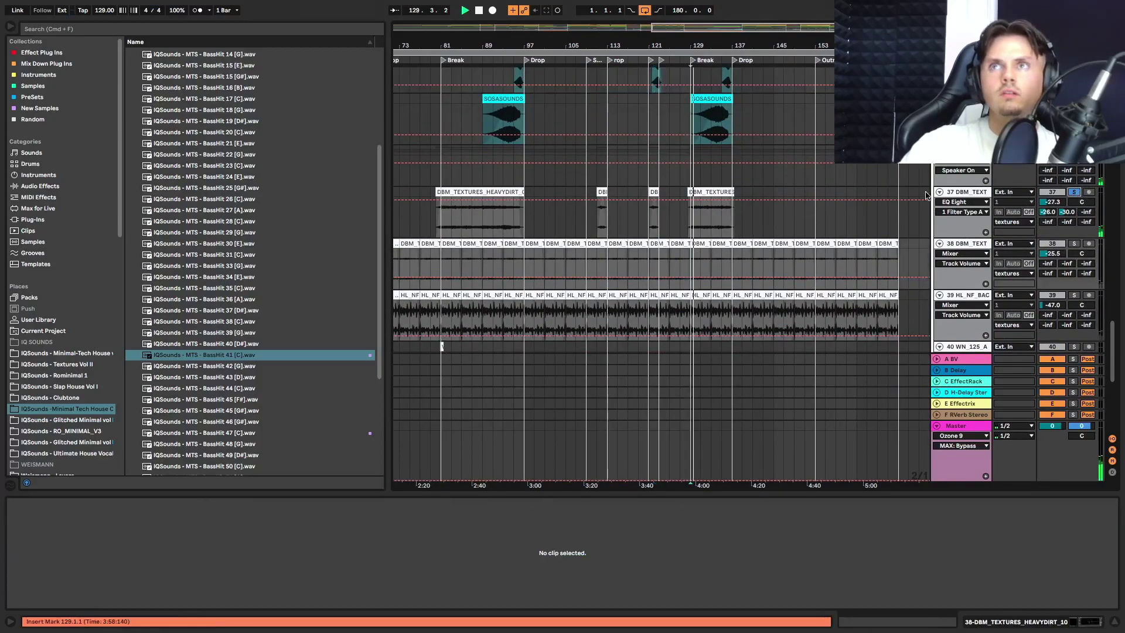
left_click(983, 197)
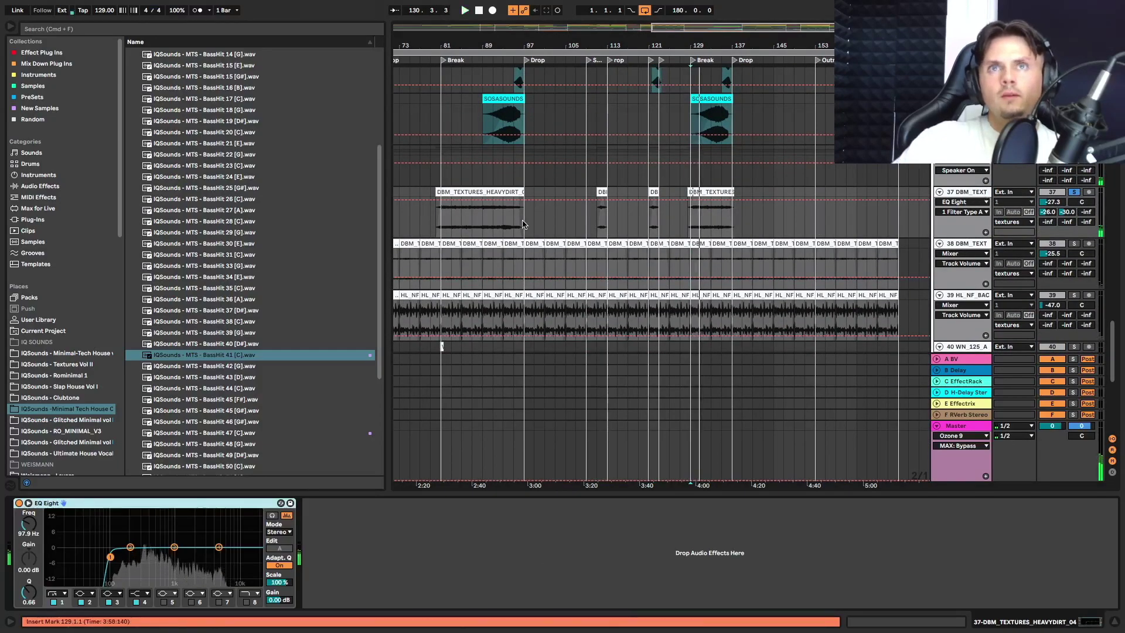
Examine where the DBM_TEXTURES_HEAVYDIRT_04 clips are placed across the arrangement, including those around bars 111 and 122.
scroll(533, 225, "left", 10)
scroll(536, 234, "up", 1)
scroll(539, 239, "left", 10)
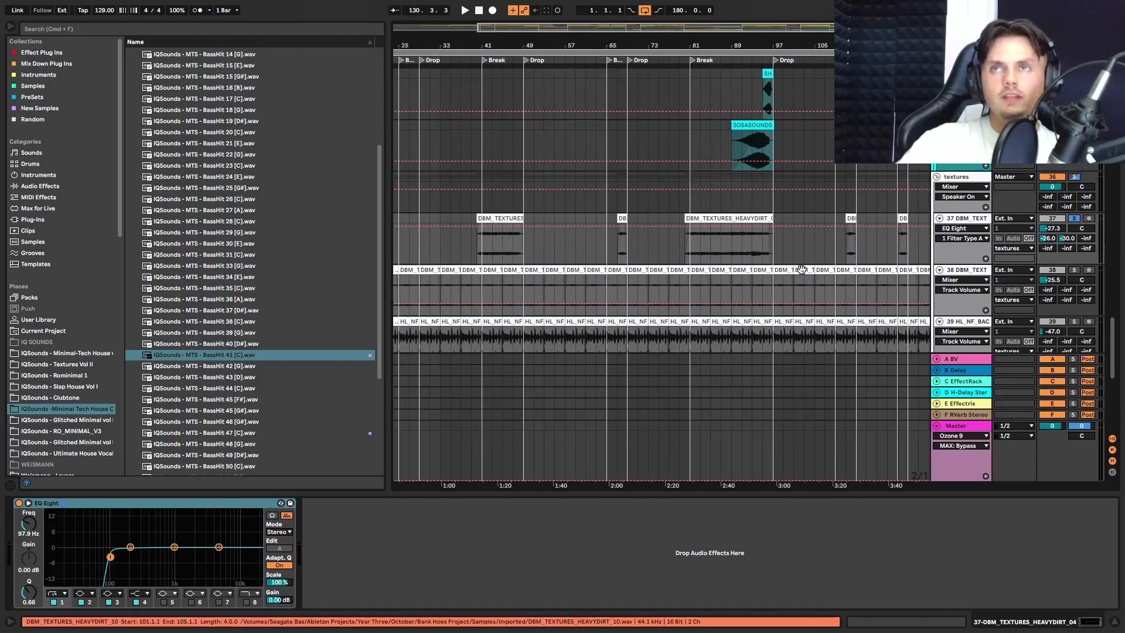
scroll(678, 247, "up", 5)
scroll(703, 251, "right", 5)
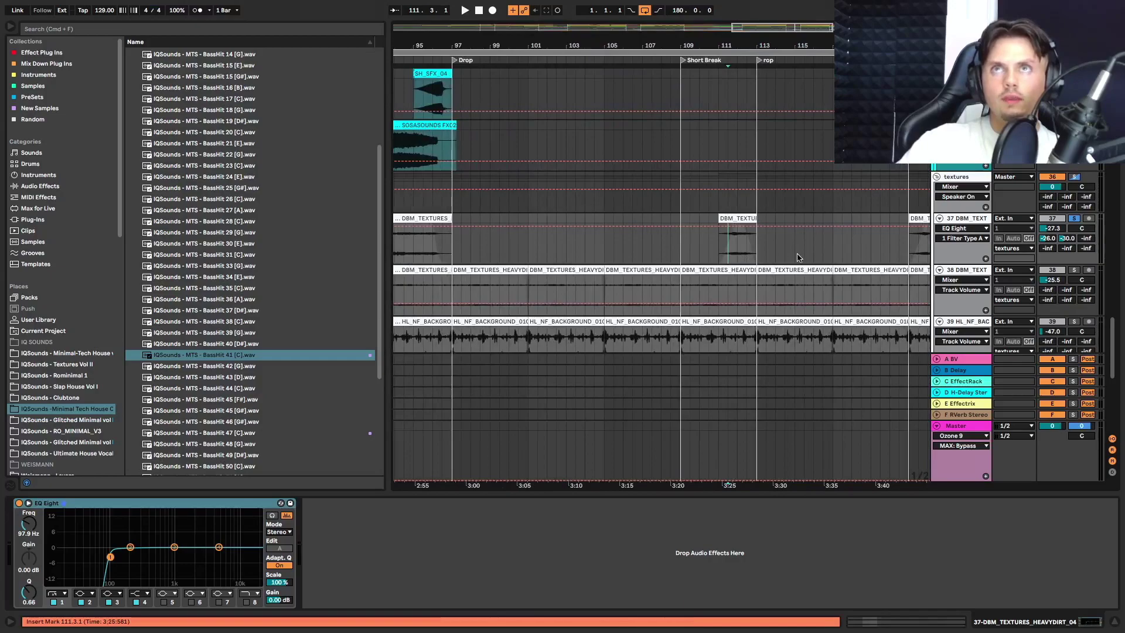
scroll(796, 171, "right", 3)
scroll(802, 171, "down", 3)
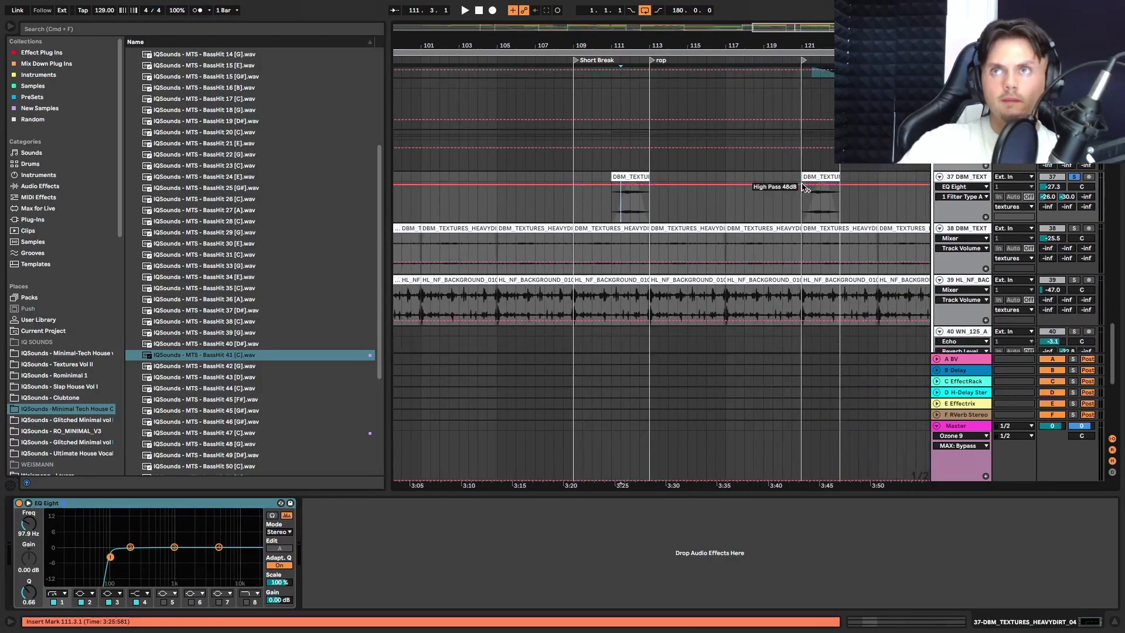
scroll(813, 174, "down", 3)
scroll(812, 174, "right", 2)
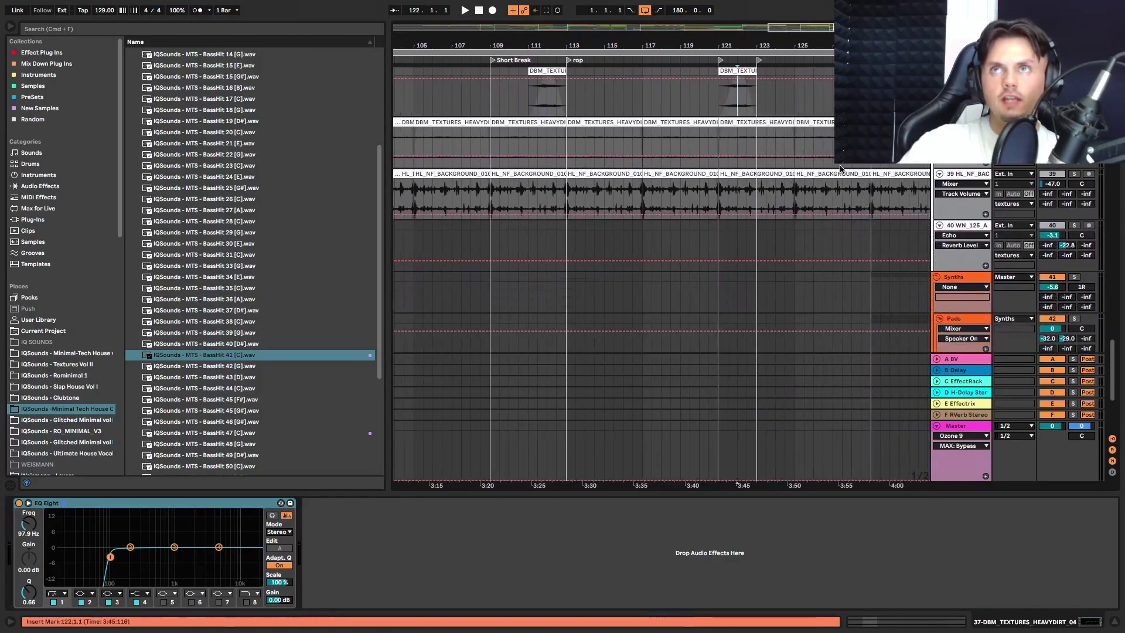
Play the DBM_TEXTURES_HEAVYDIRT_10 track from about bar 127 with its effects shown, and switch the solo to the HL_NF_BACKGROUND track.
left_click(842, 169)
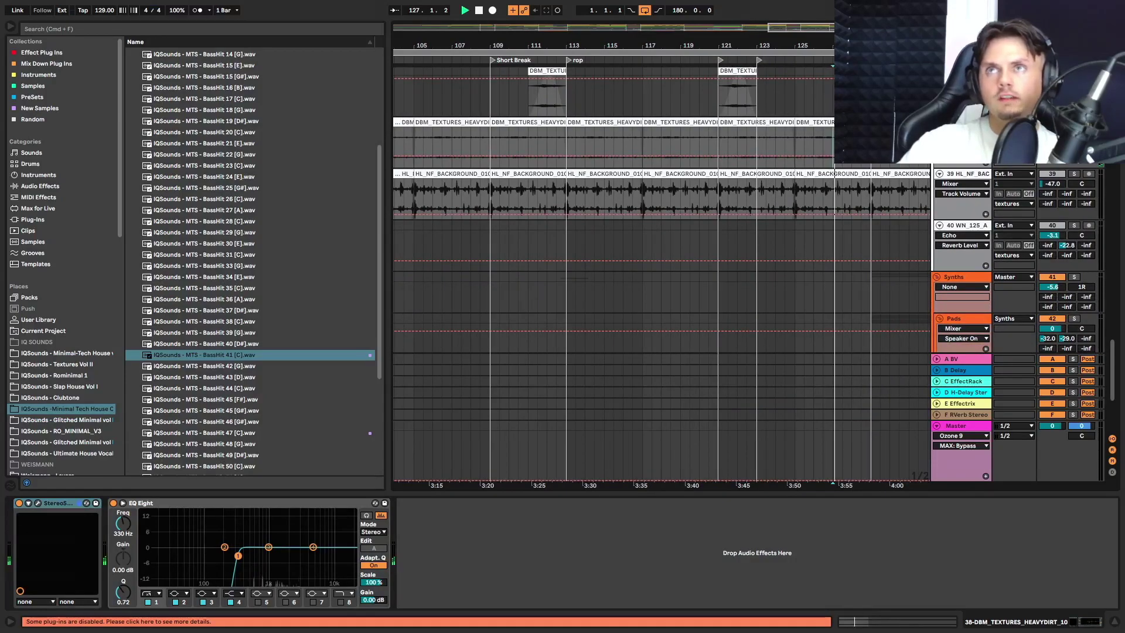
left_click(1074, 174)
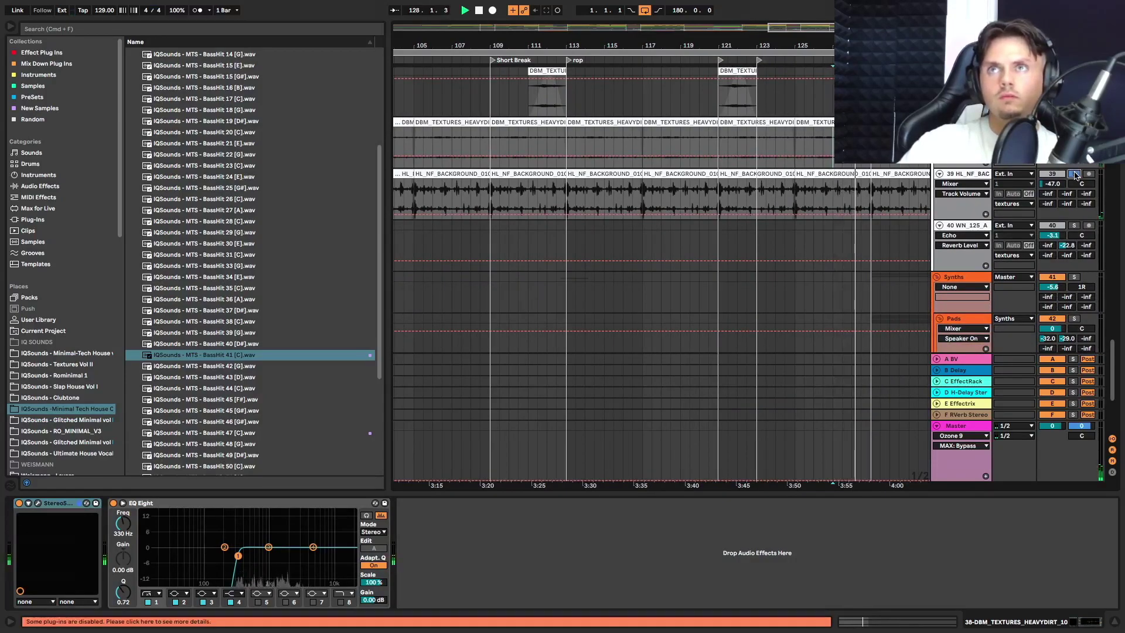
Play the perc Hit Rythm track soloed from its clip around bar 148.
scroll(887, 193, "right", 3)
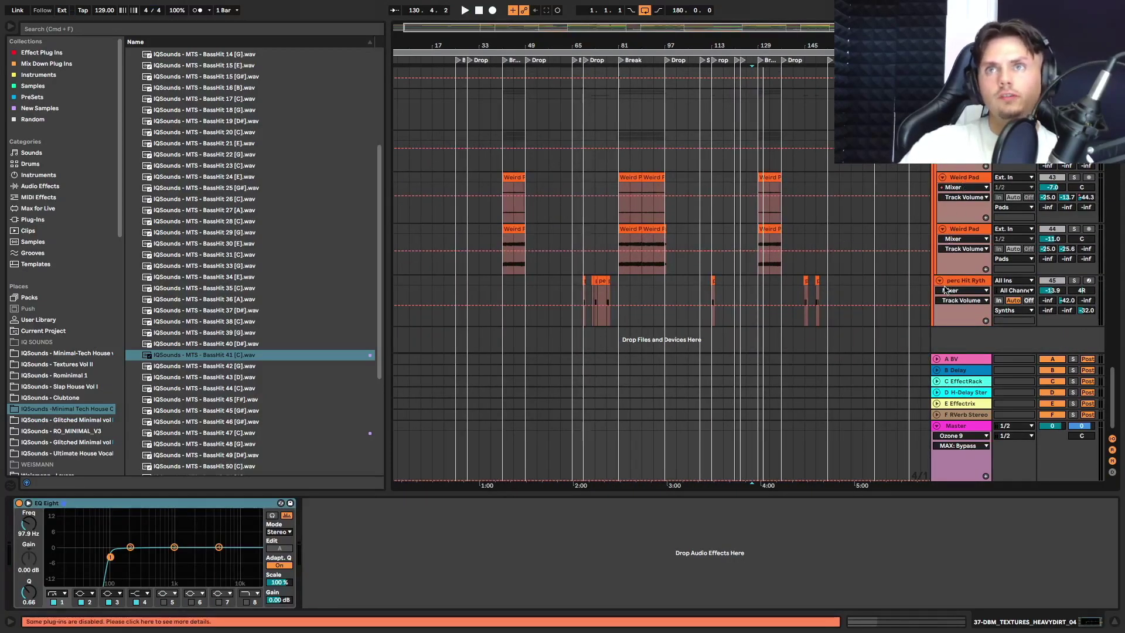
scroll(855, 304, "up", 5)
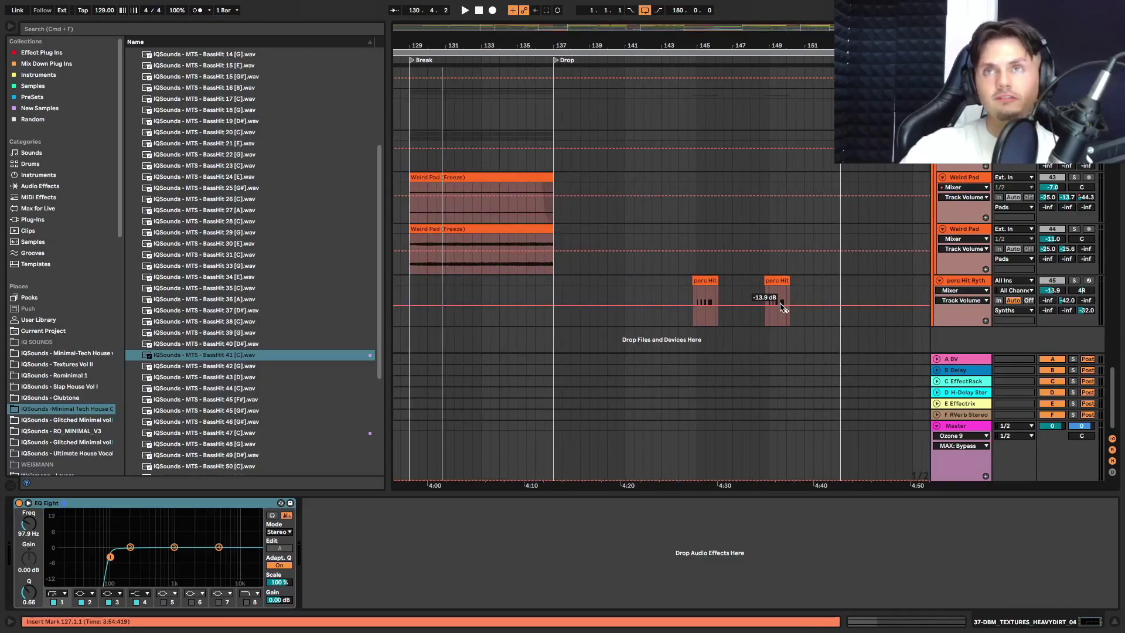
scroll(782, 308, "up", 5)
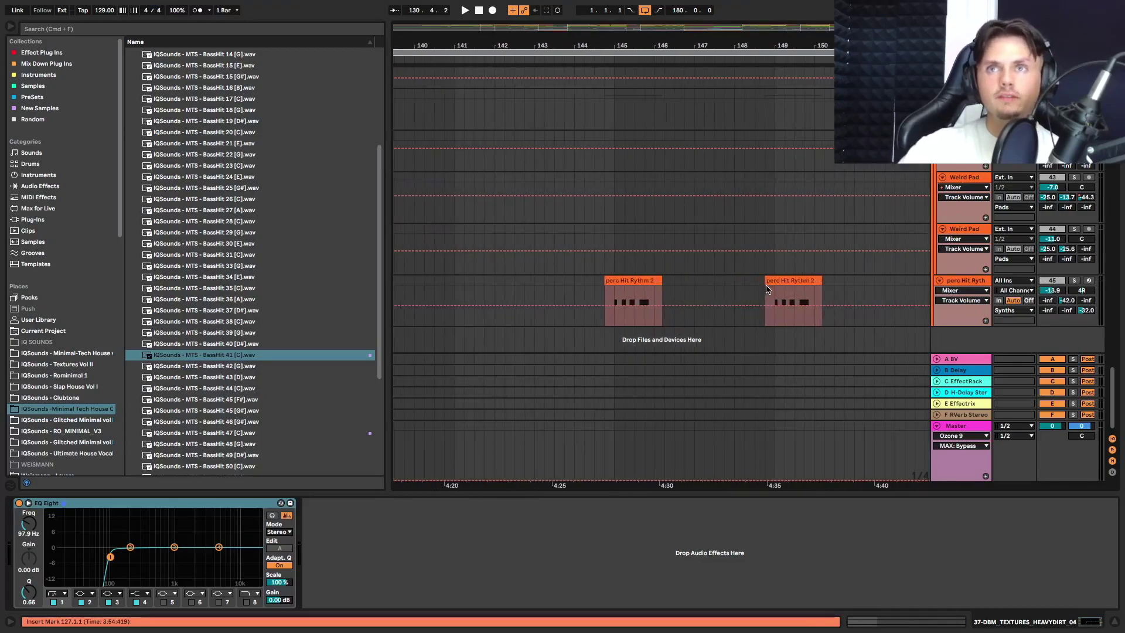
left_click(763, 291)
left_click(1074, 280)
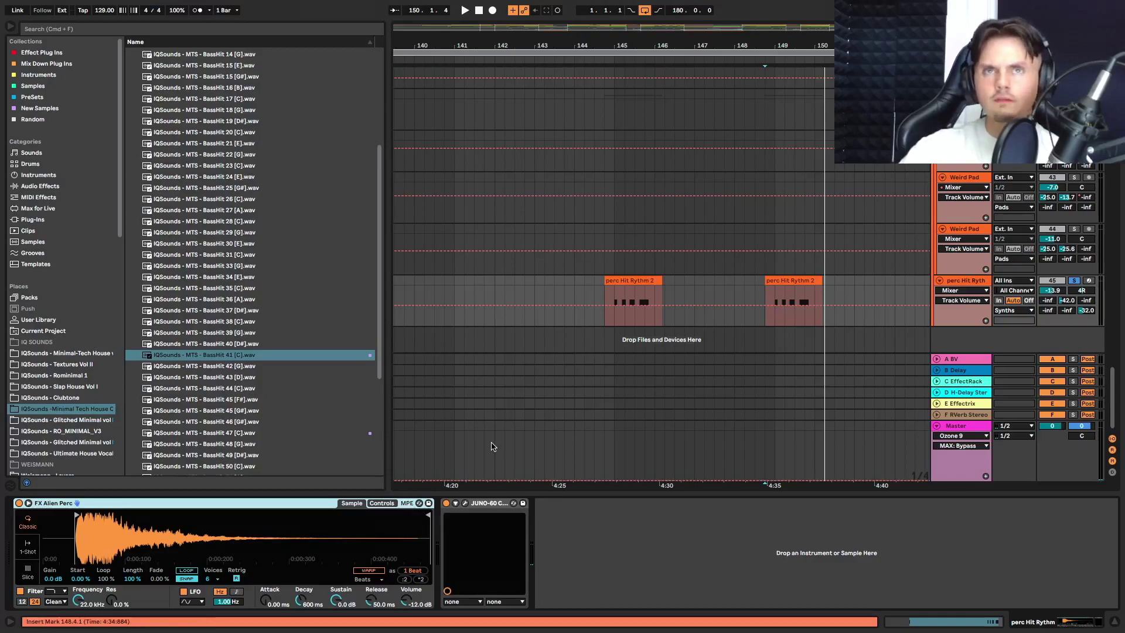
Play the upper Weird Pad track soloed from the Break at bar 129 with its Auto Filter chain shown.
scroll(492, 446, "down", 2)
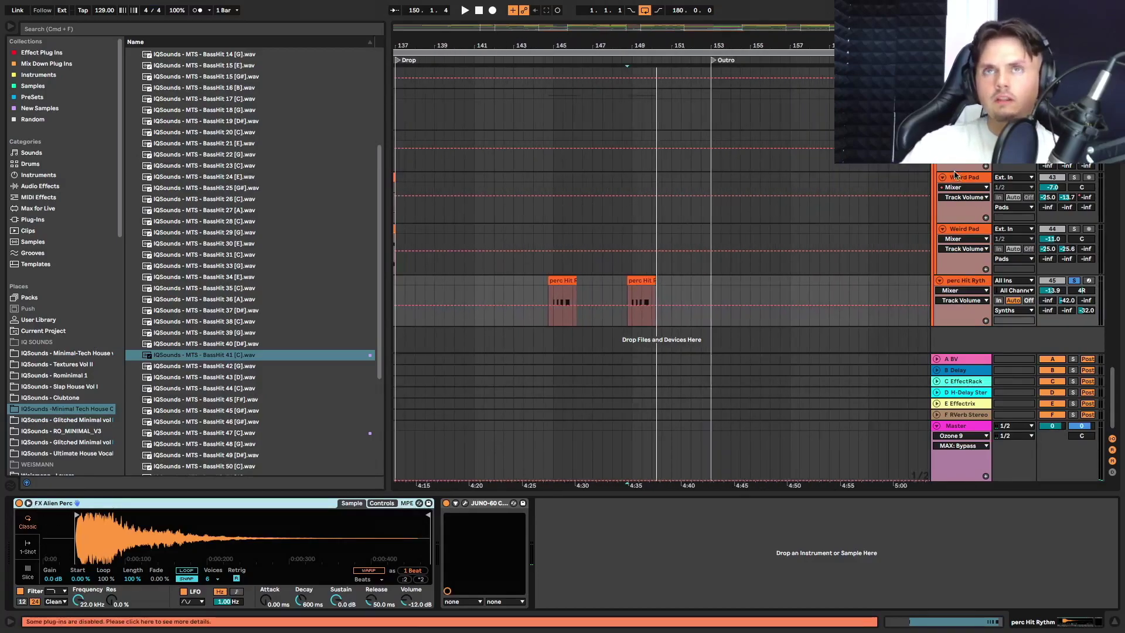
scroll(698, 229, "up", 1)
scroll(598, 267, "left", 4)
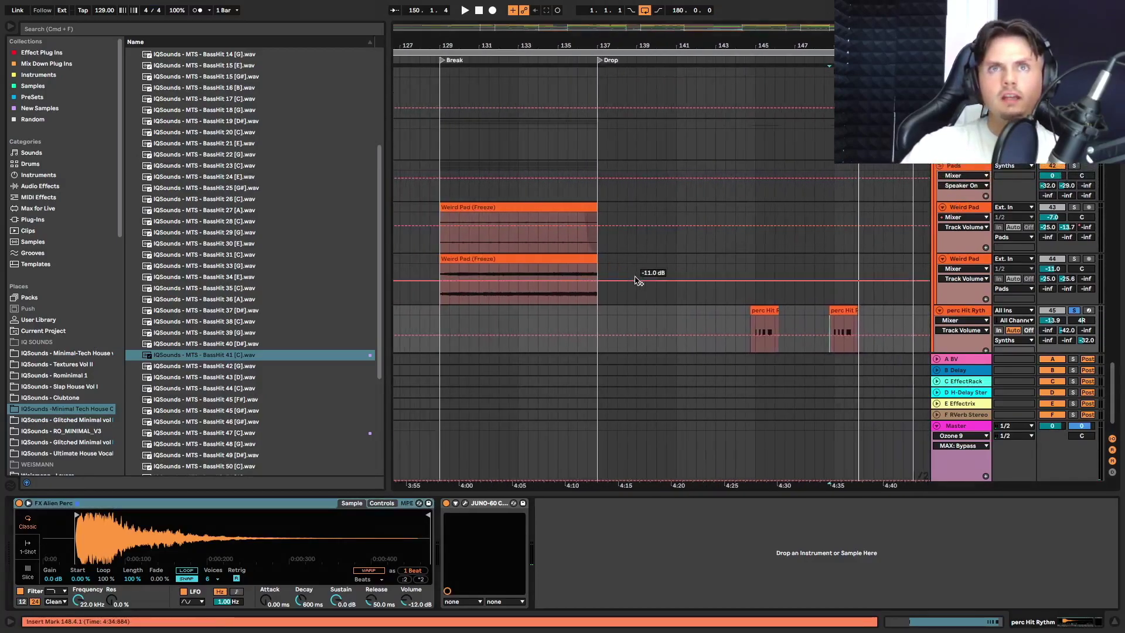
scroll(615, 282, "left", 2)
left_click(533, 237)
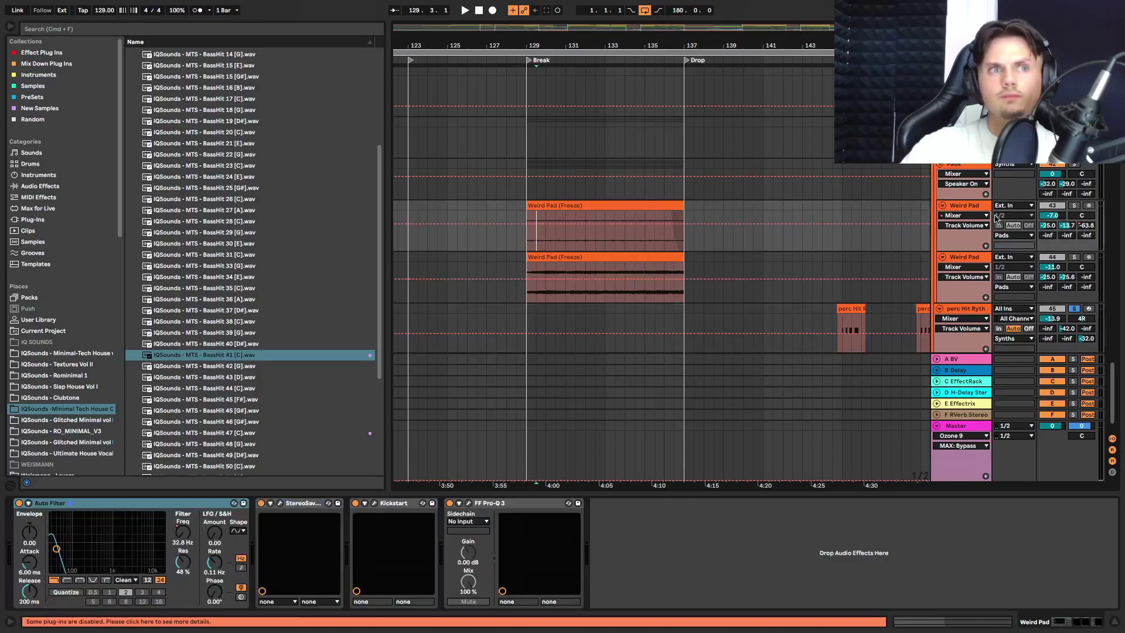
left_click(1040, 220)
left_click(1075, 206)
key("space")
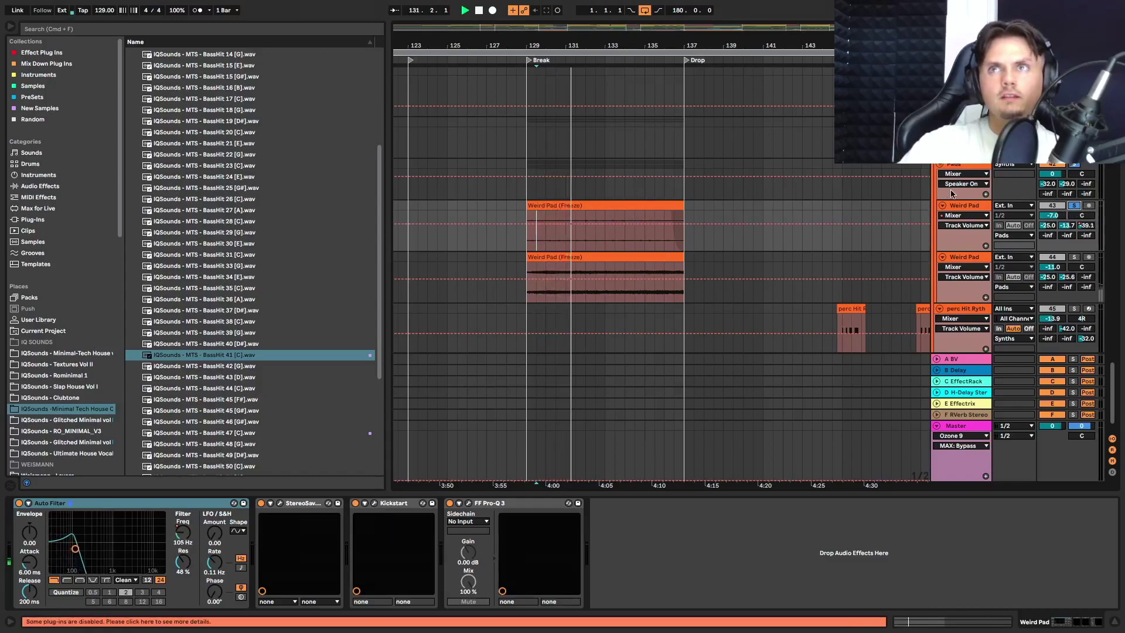
Play the upper Weird Pad from bar 135, then inspect its frozen clip and its effect chain.
left_click(641, 246)
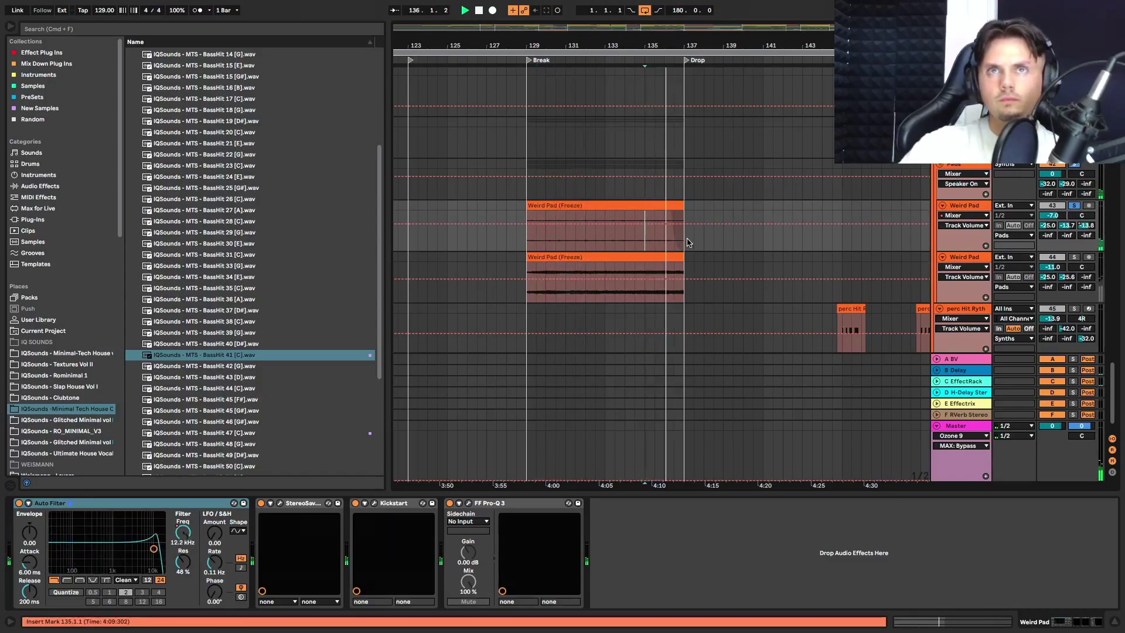
left_click(614, 212)
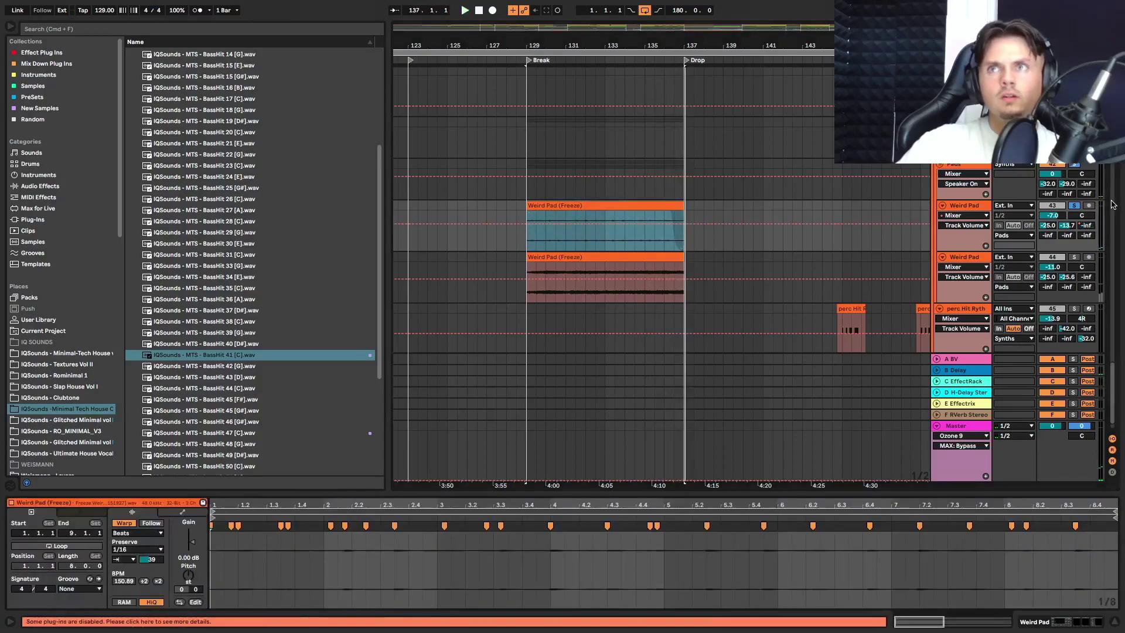
left_click(963, 207)
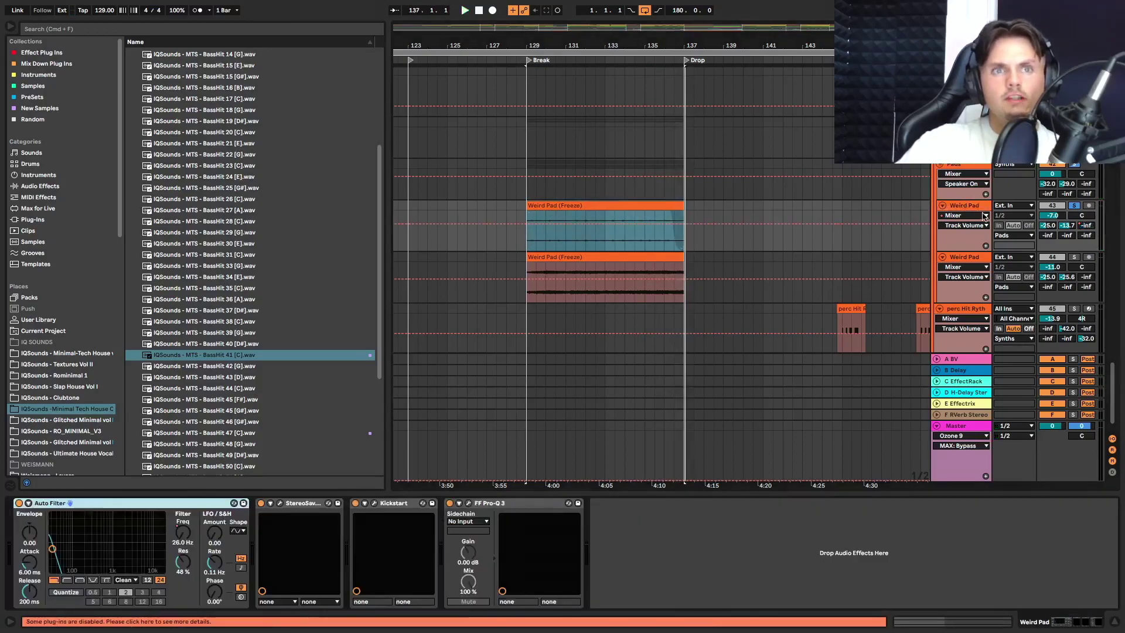
left_click(655, 239)
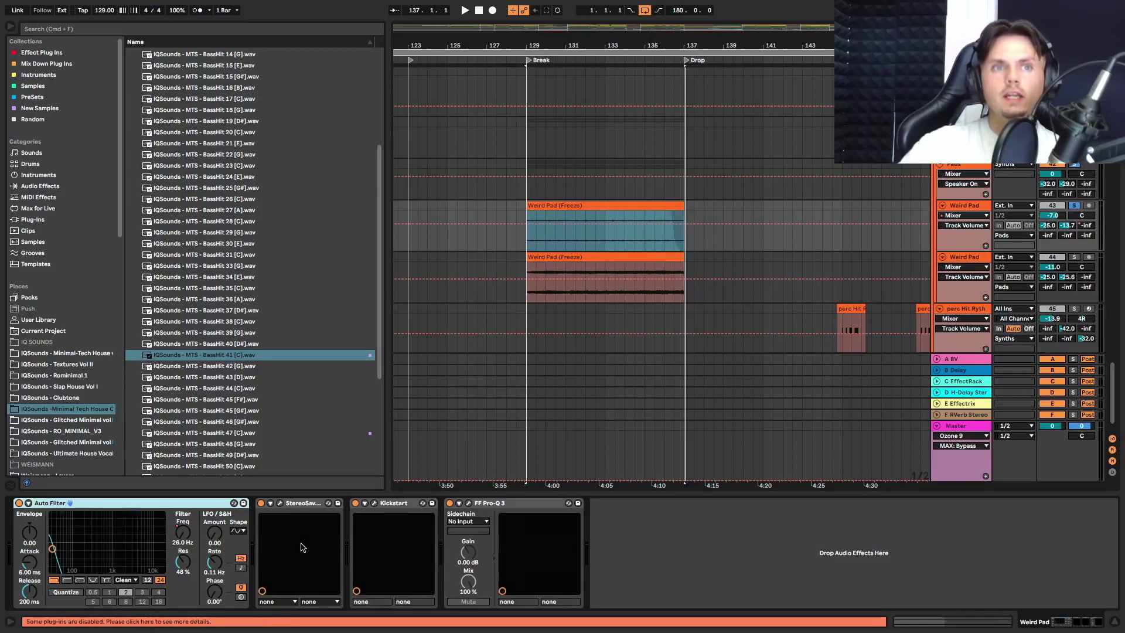
Play the lower Weird Pad track soloed from bar 132.
left_click(584, 286)
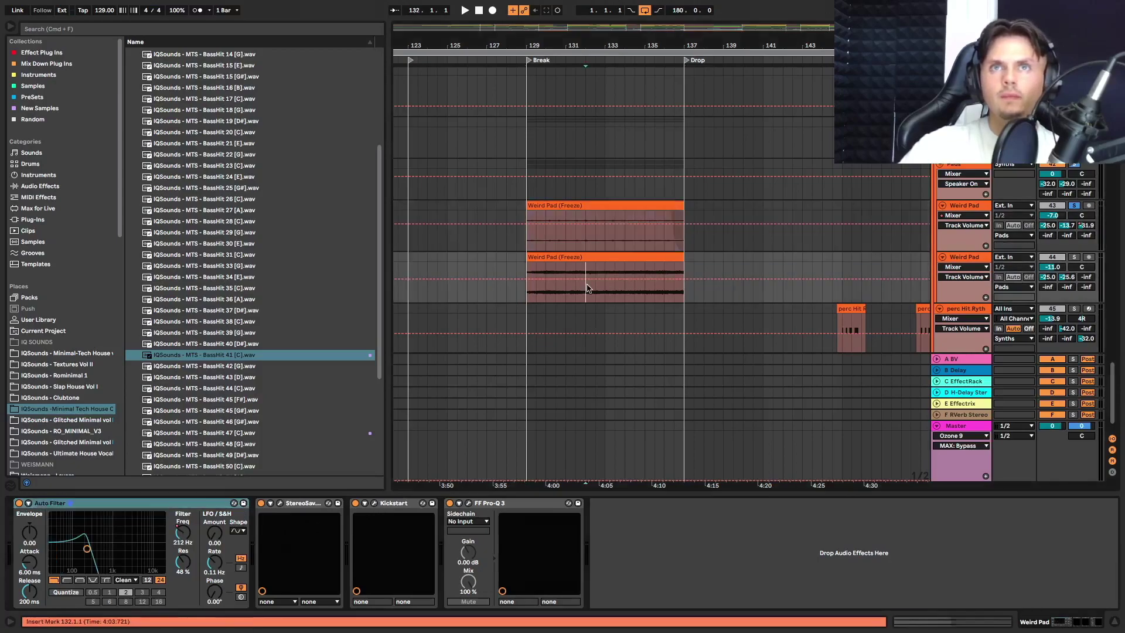
left_click(1074, 257)
key("space")
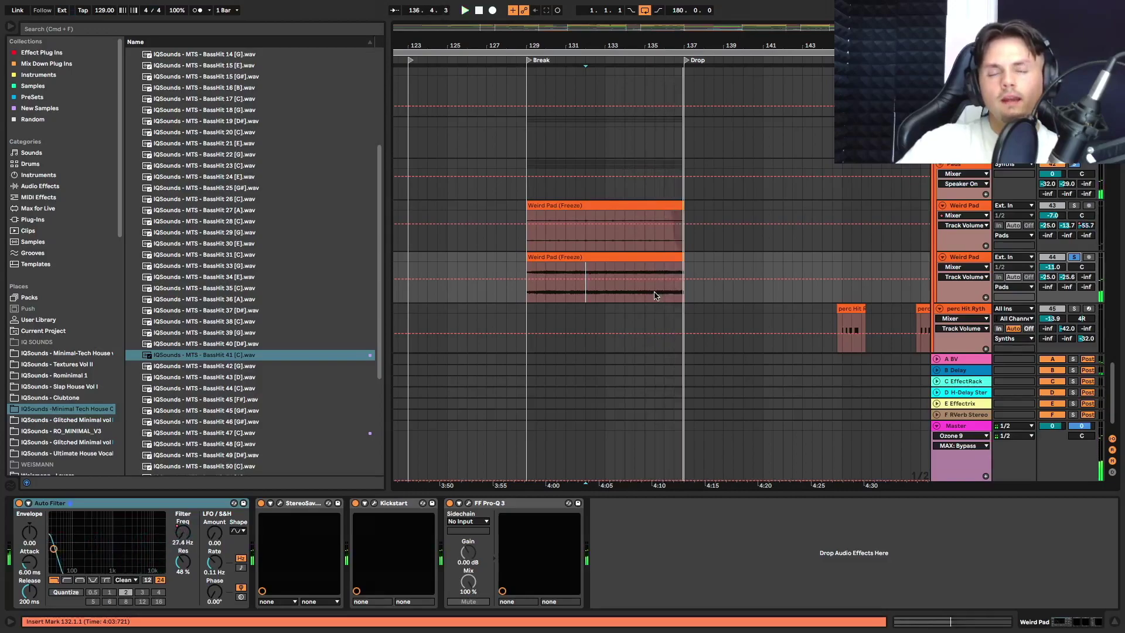
Survey the whole arrangement, from the pads and textures up to the bass and back through the drums to the vocals.
scroll(650, 305, "down", 3)
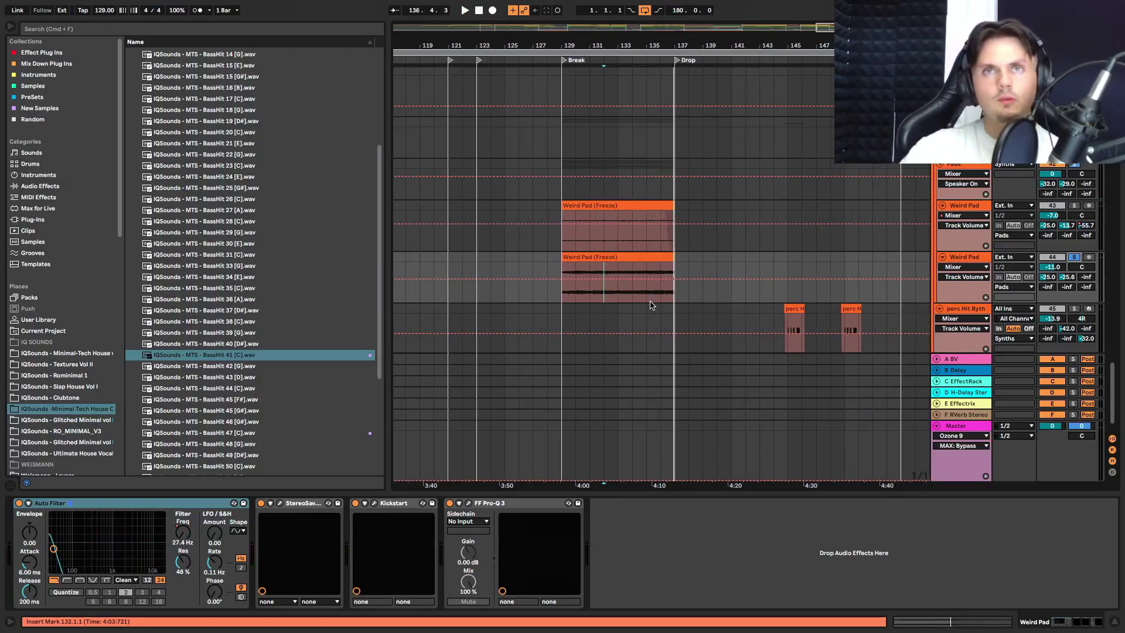
scroll(644, 310, "down", 3)
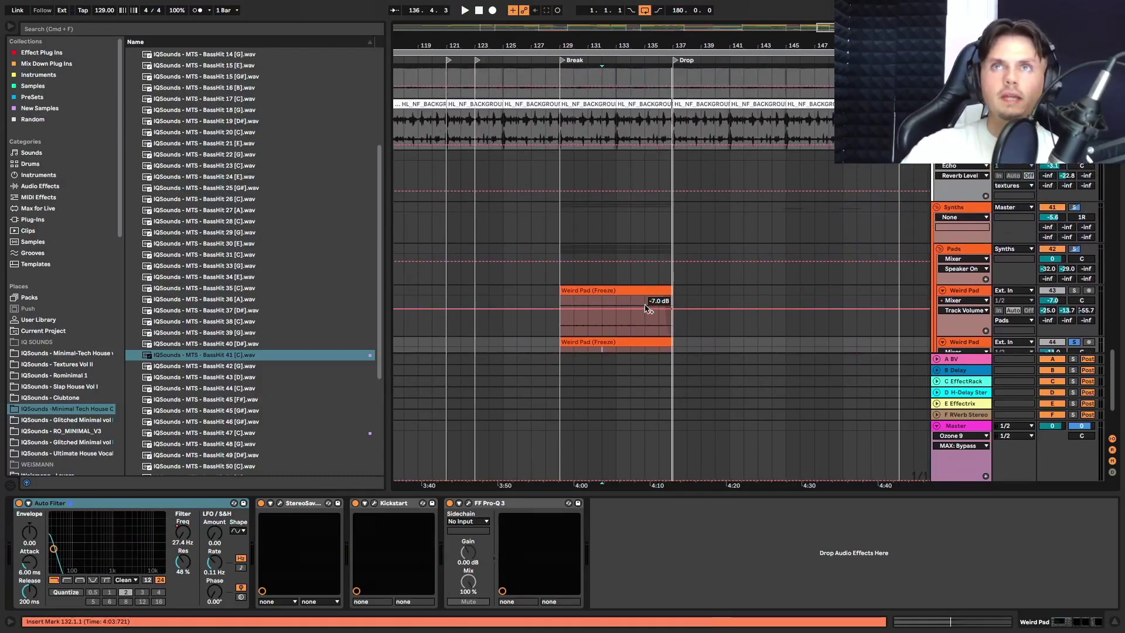
scroll(557, 254, "down", 5)
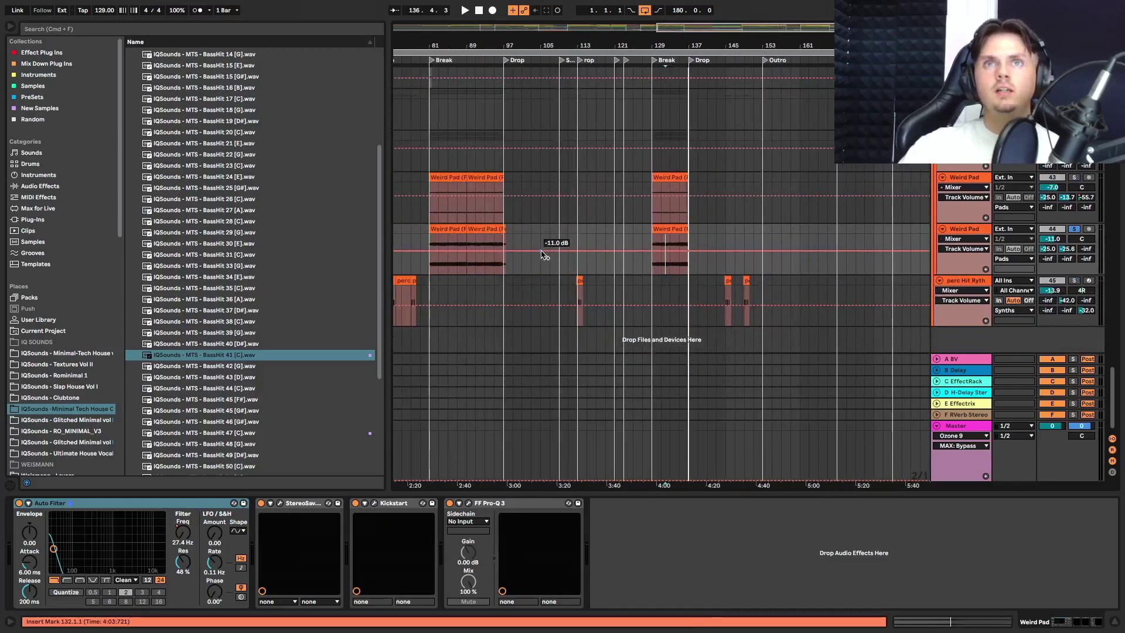
scroll(557, 254, "up", 8)
scroll(557, 254, "up", 10)
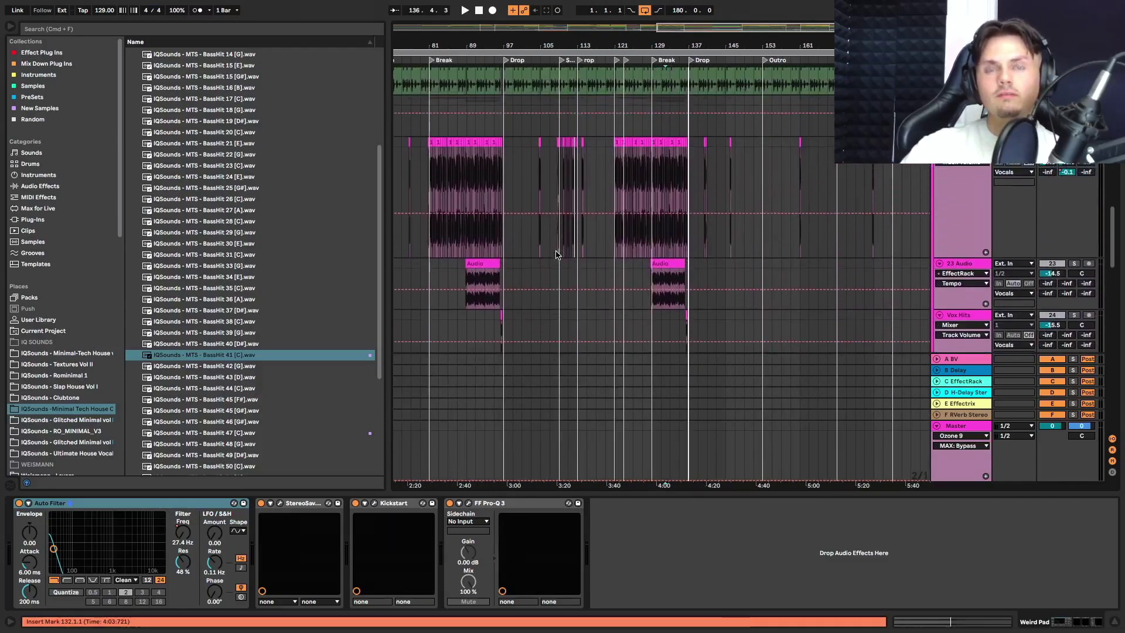
scroll(557, 254, "up", 10)
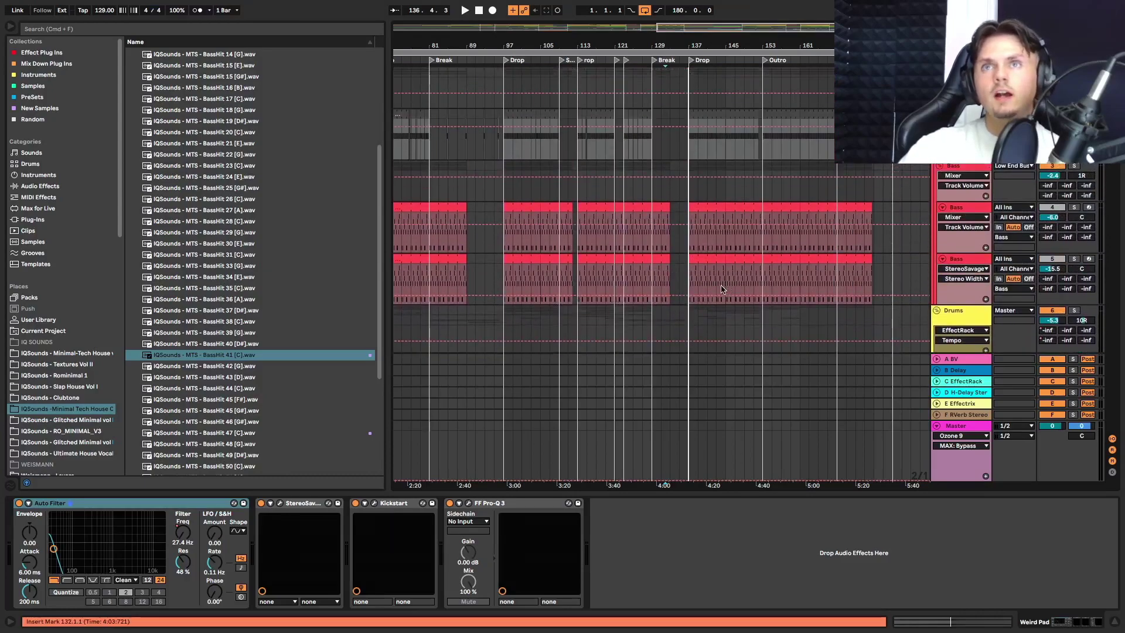
scroll(721, 288, "up", 4)
scroll(722, 288, "down", 10)
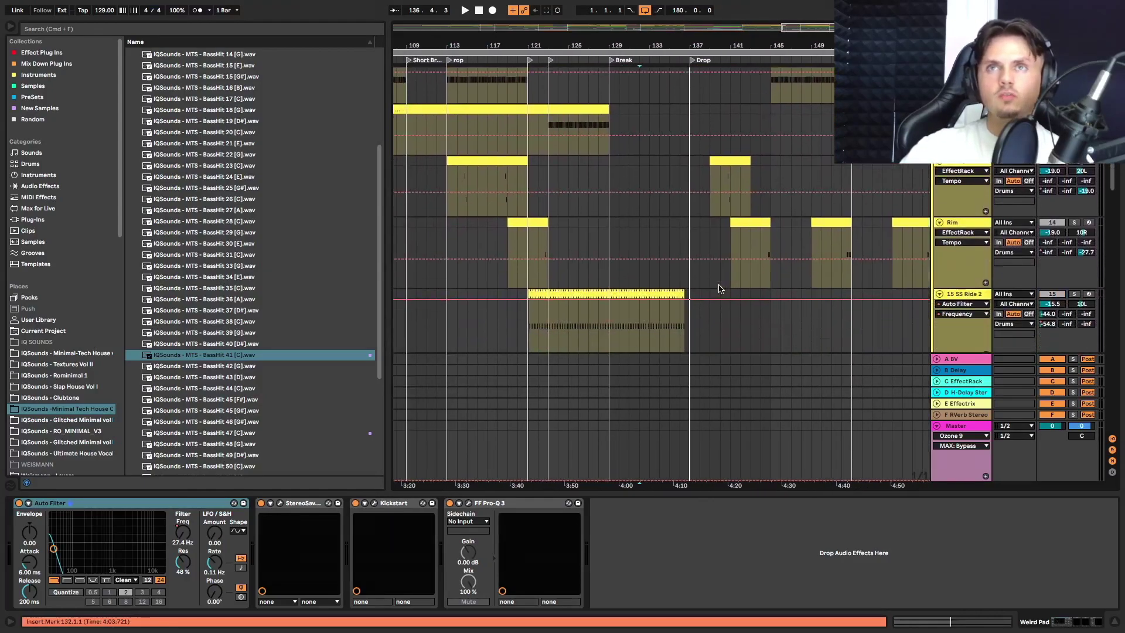
scroll(719, 288, "down", 15)
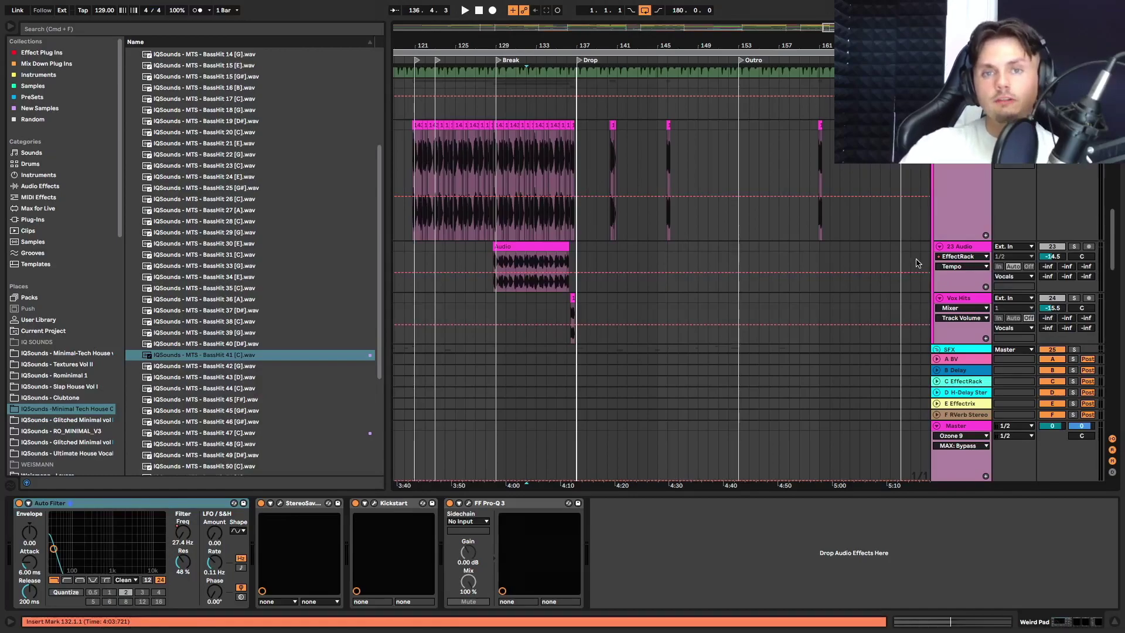
Play the Main Vocal track soloed from just before the Break at bar 81.
scroll(607, 180, "left", 15)
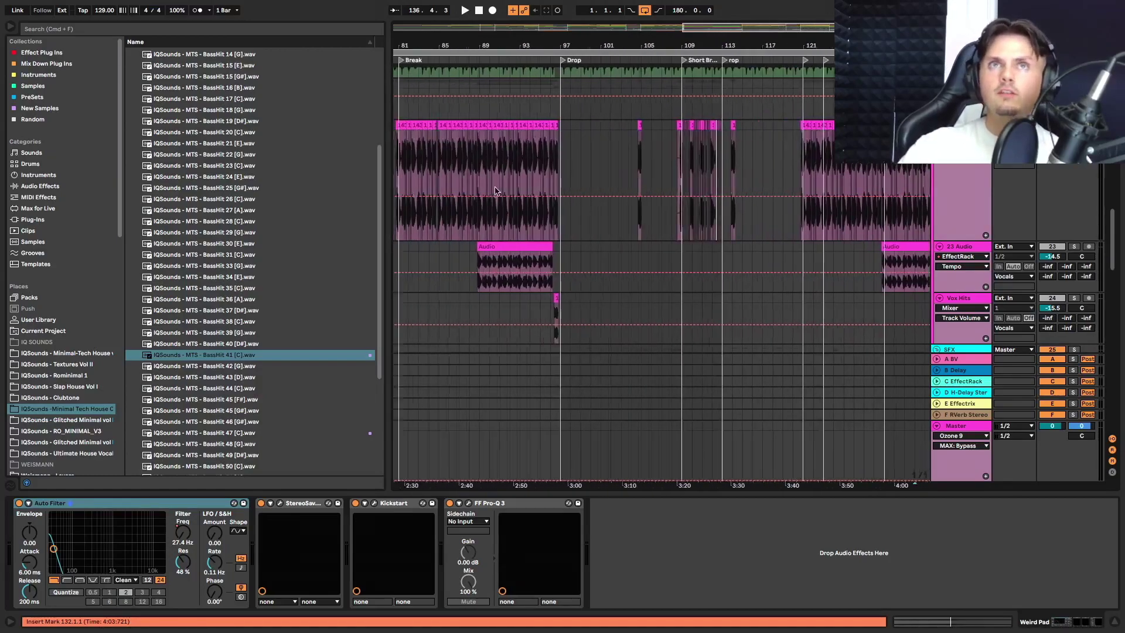
scroll(531, 180, "up", 5)
scroll(551, 223, "up", 3)
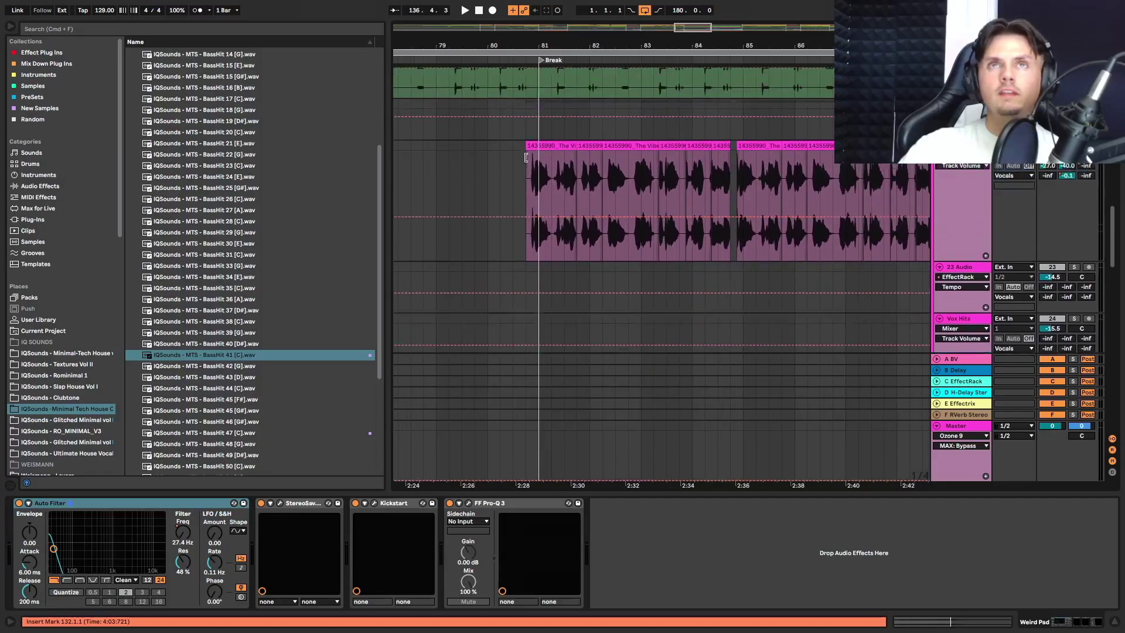
scroll(644, 258, "right", 10)
scroll(728, 273, "down", 2)
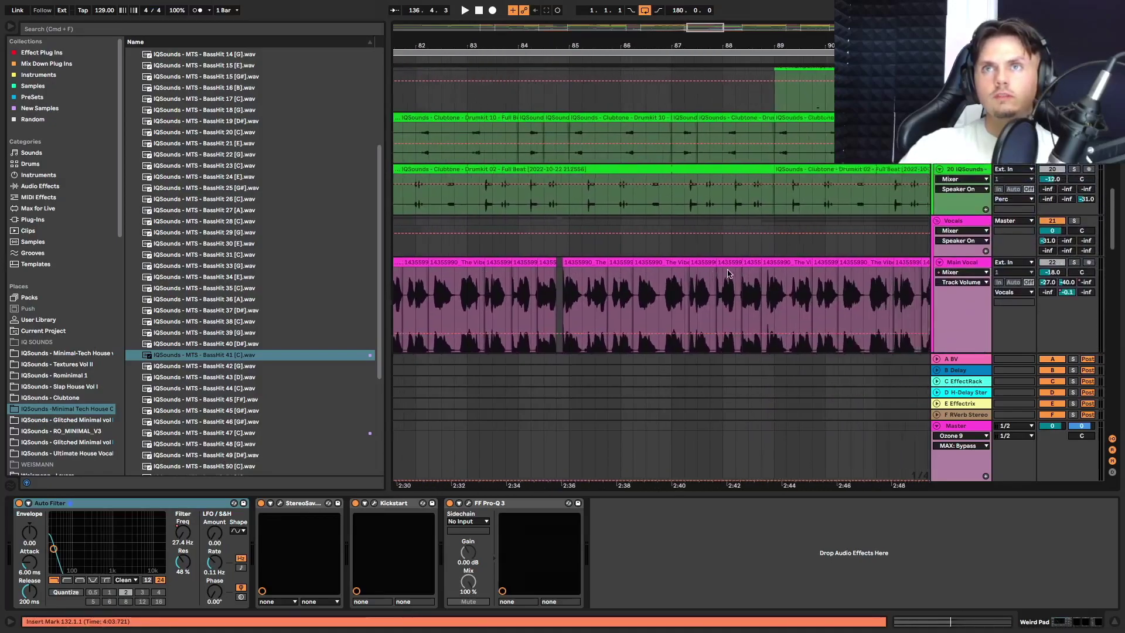
scroll(728, 274, "down", 2)
left_click(475, 300)
key("space")
left_click(1073, 263)
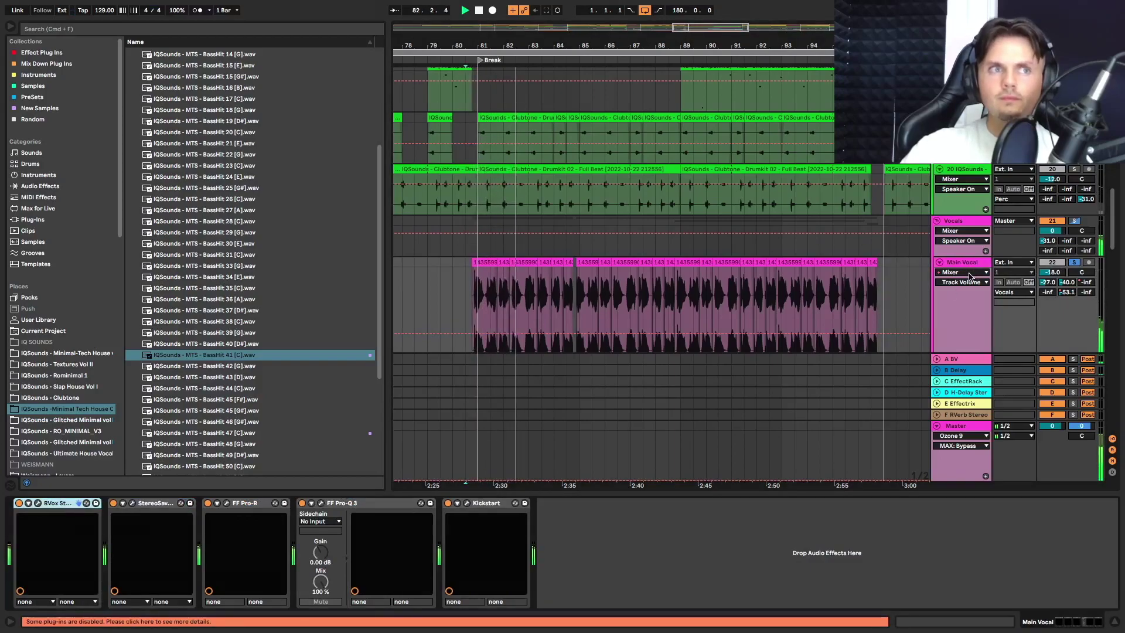
Examine the RVox compressor and FabFilter Pro-R reverb settings on the Main Vocal track, then close Pro-R.
left_click(37, 503)
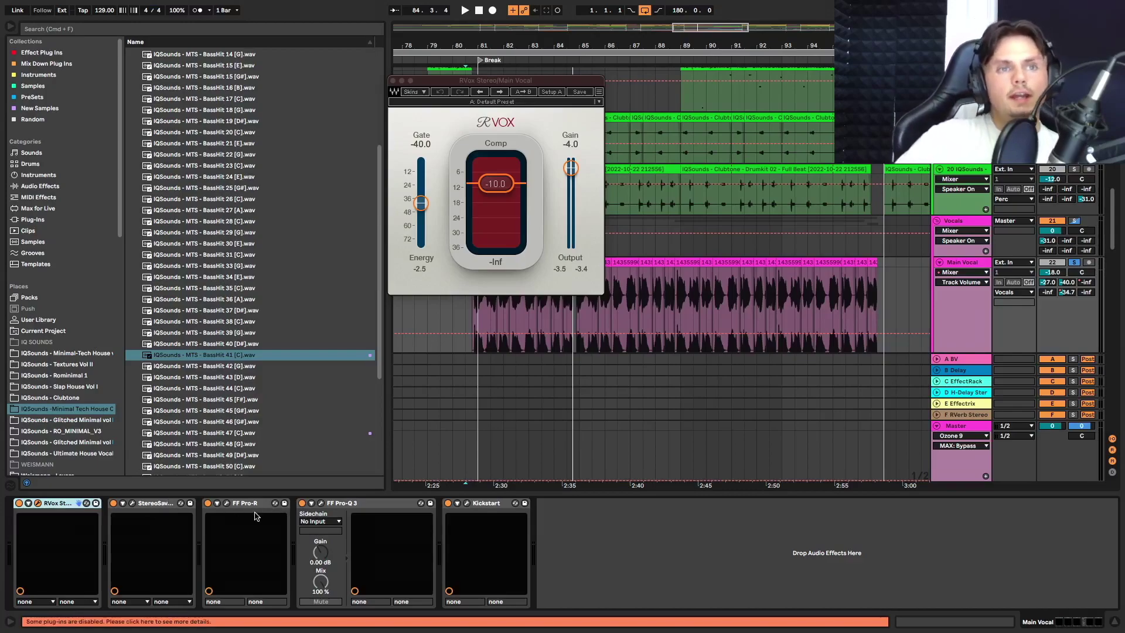
left_click(226, 505)
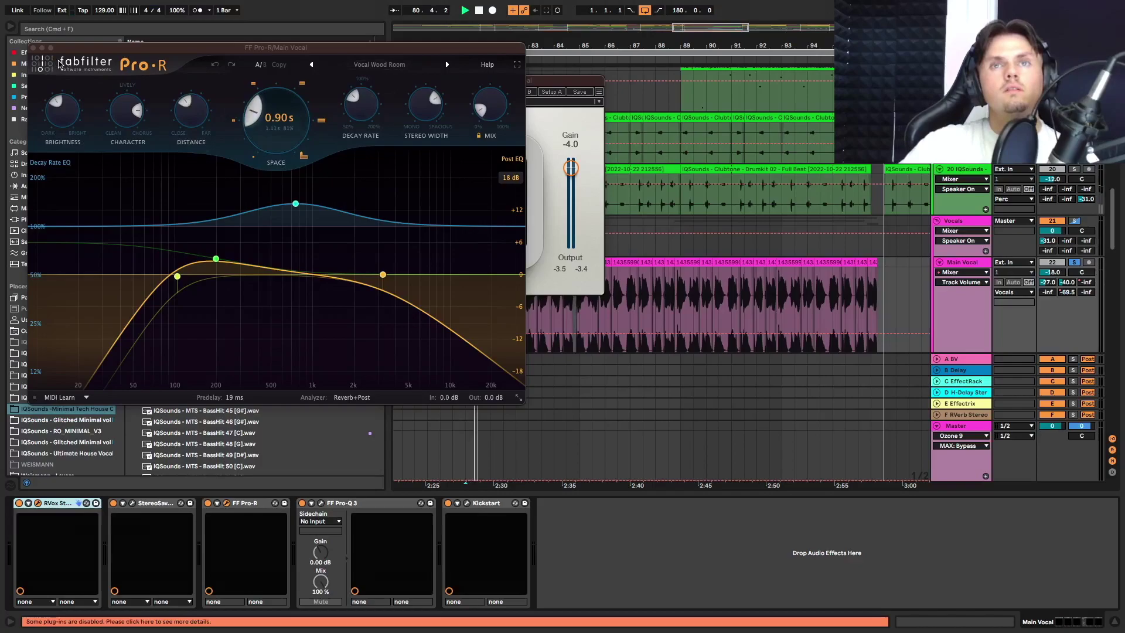
left_click(34, 48)
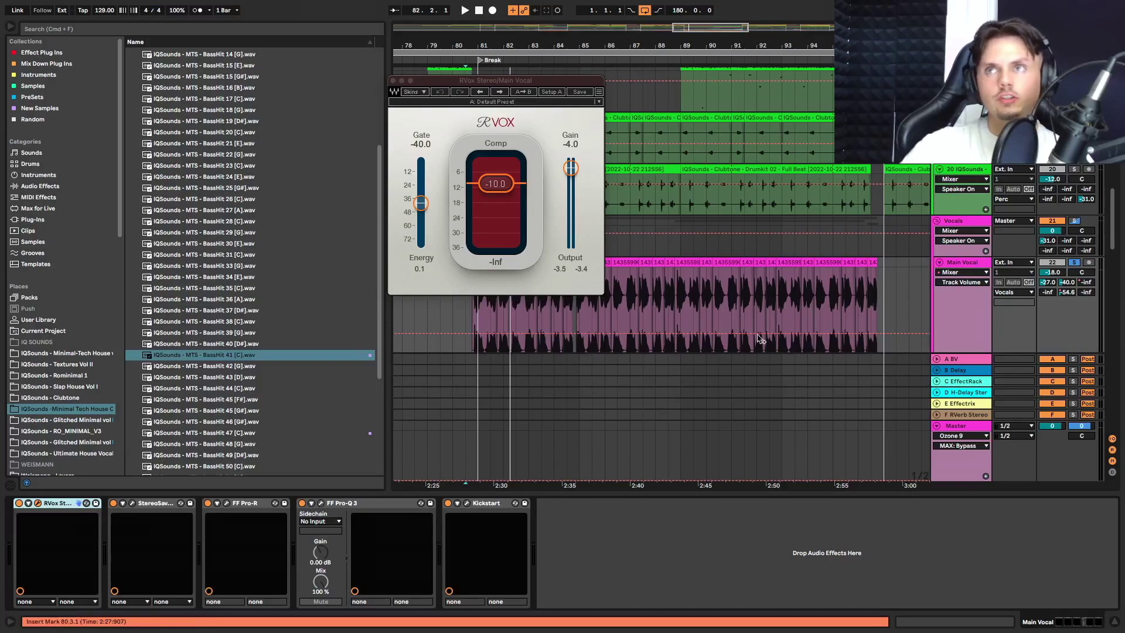
Play the 23 Audio vocal track soloed from bar 89, comparing it with Effectrix off and on while EffectRack is bypassed.
scroll(760, 339, "down", 5)
left_click(690, 267)
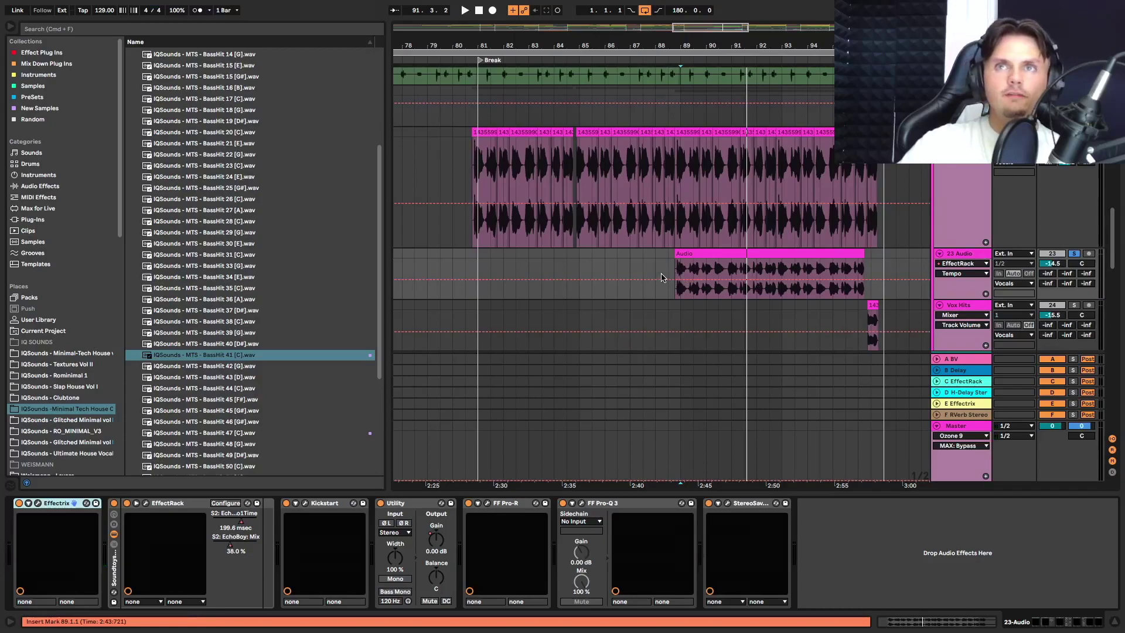
scroll(661, 277, "down", 1)
key("space")
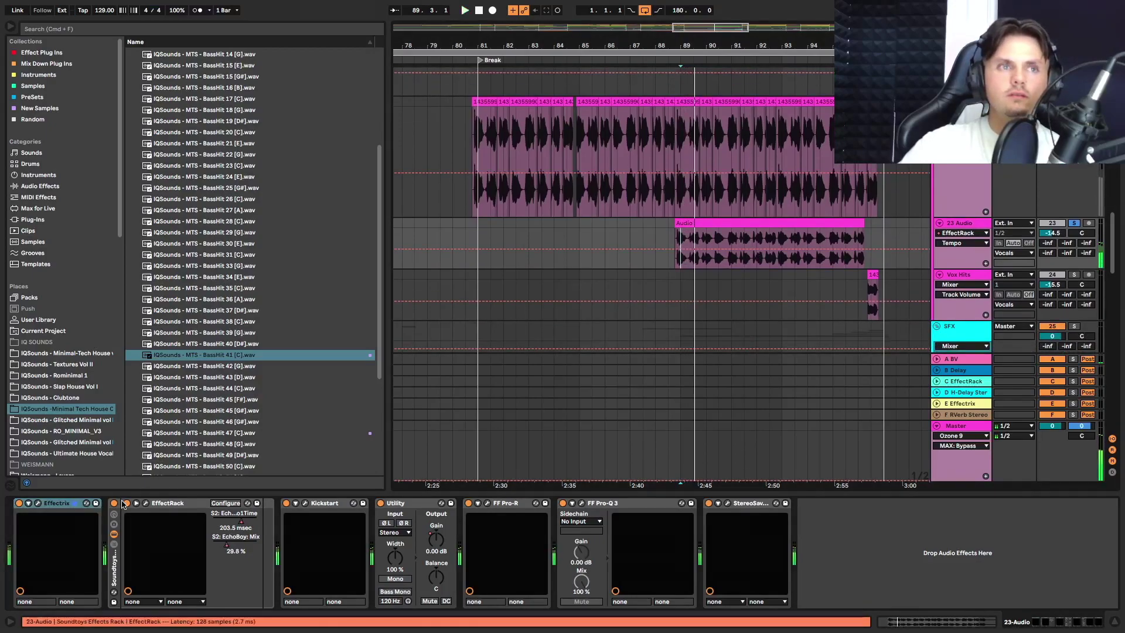
left_click(36, 503)
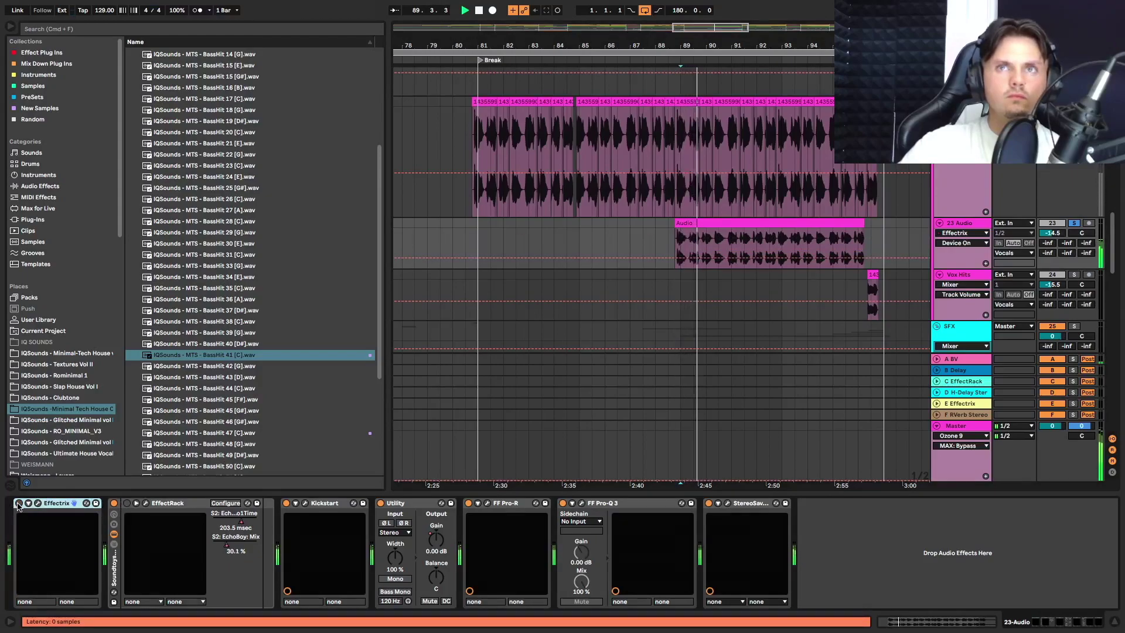
left_click(18, 502)
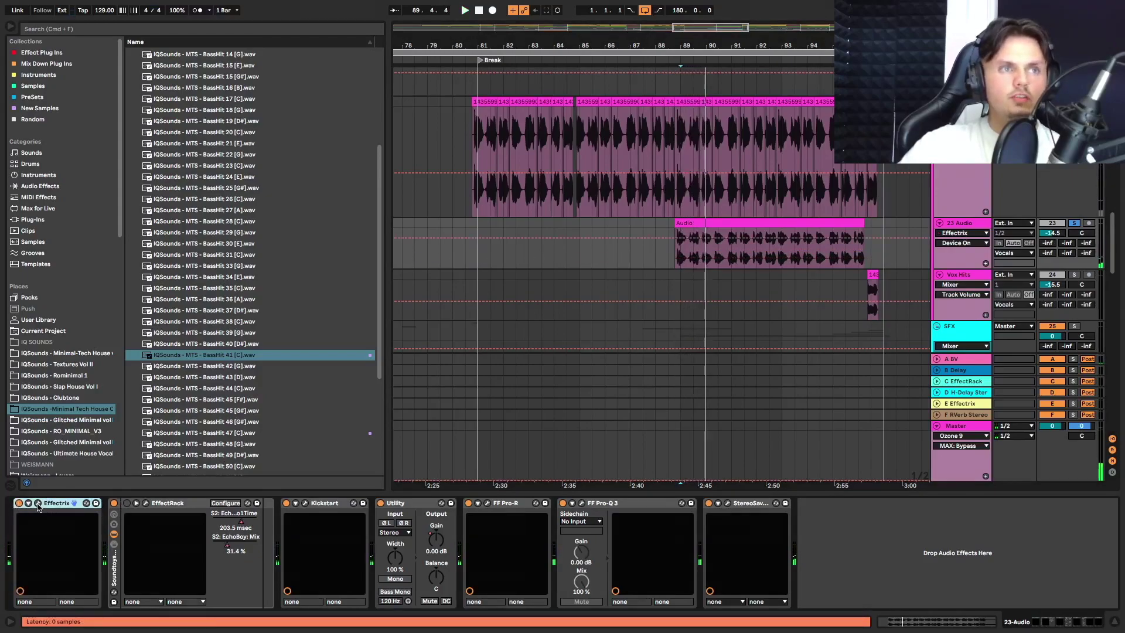
Inspect the Permaloop preset in Effectrix on the 23 Audio track, then resume playback and switch EffectRack back on.
left_click(36, 503)
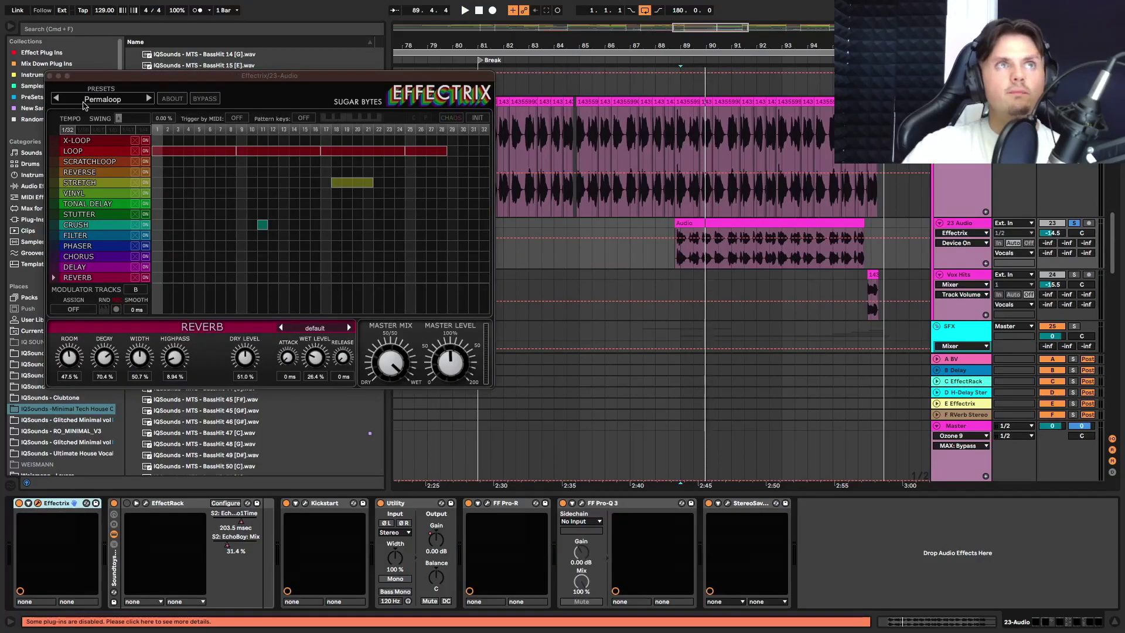
left_click(49, 76)
key("space")
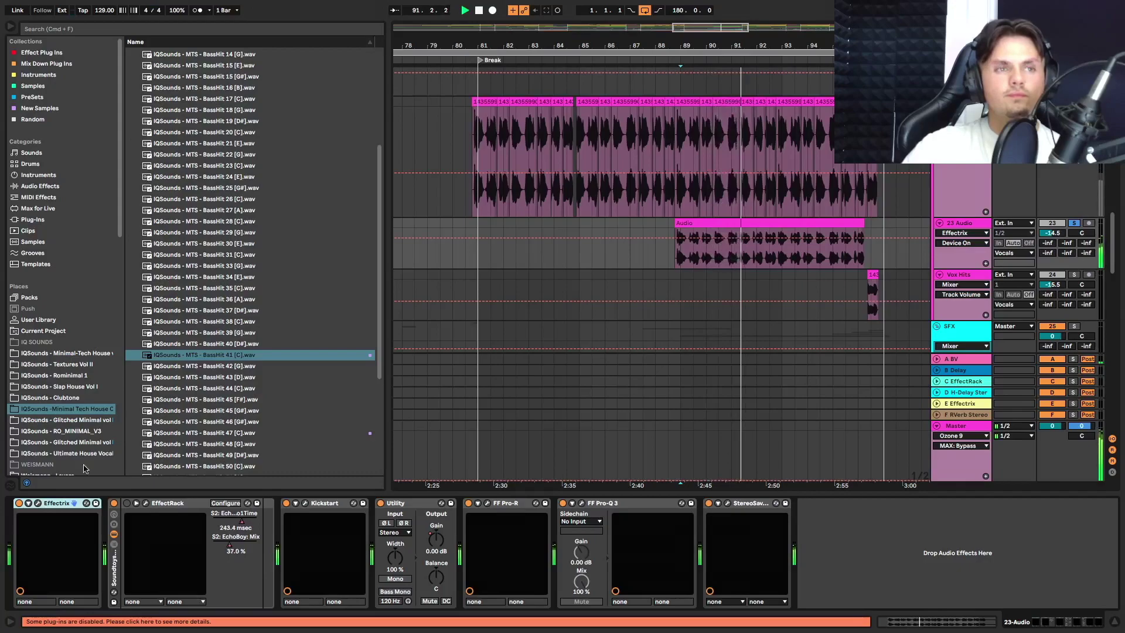
left_click(129, 505)
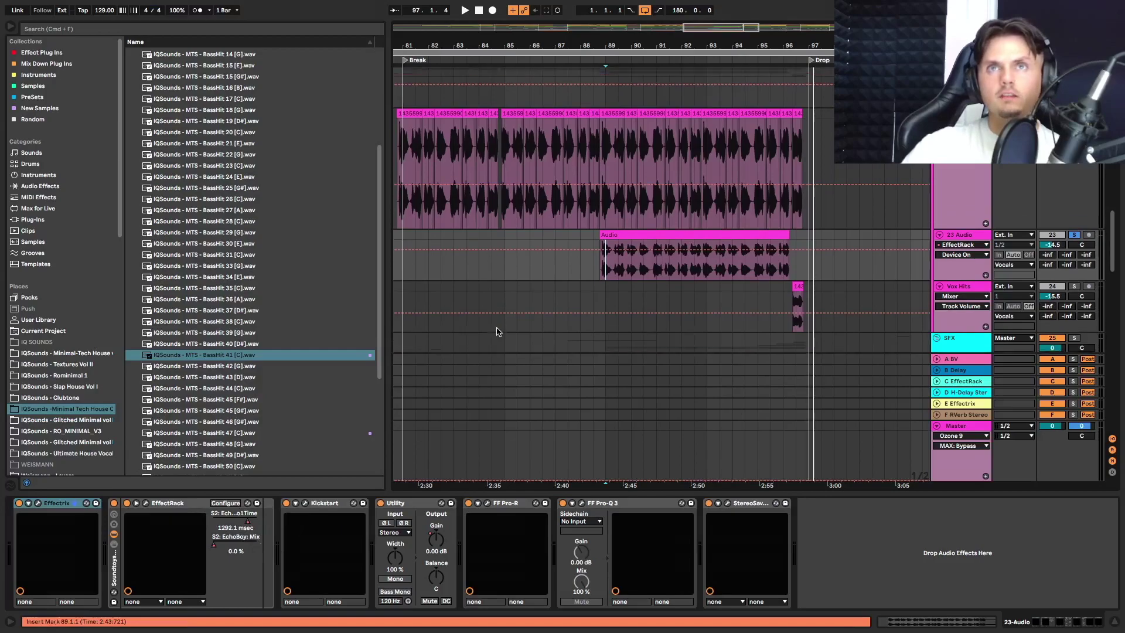
Highlight the second half of the Break on the Main Vocal and 23 Audio tracks, selecting the 23 Audio layer from 88.3.1 to 97.1.1.
scroll(495, 326, "up", 2)
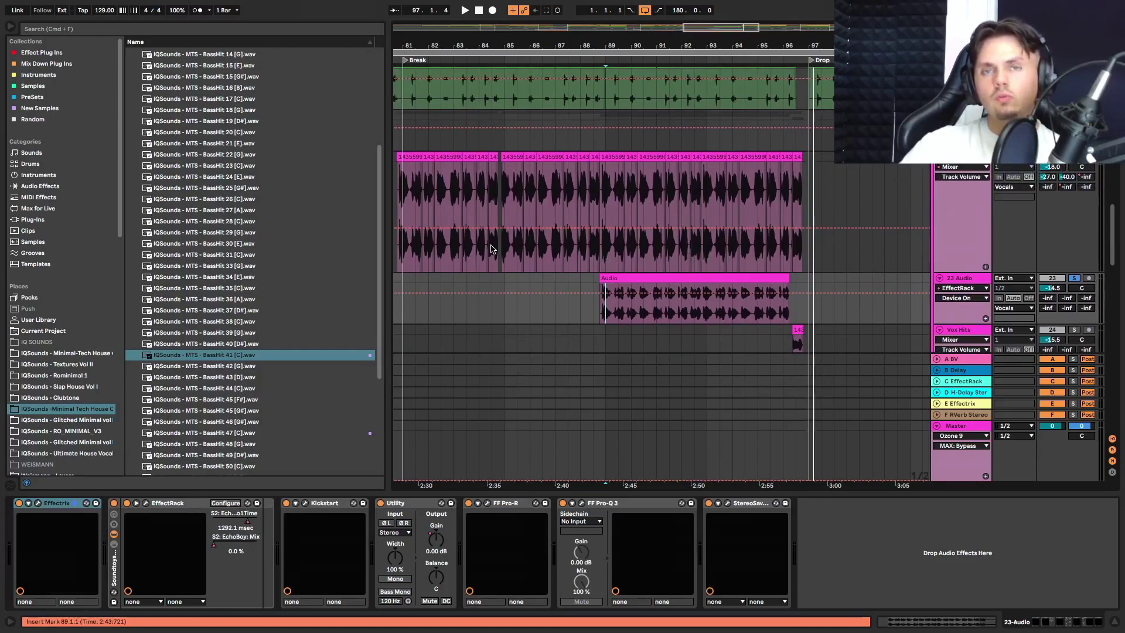
scroll(580, 211, "down", 3)
left_click_drag(581, 230, 820, 200)
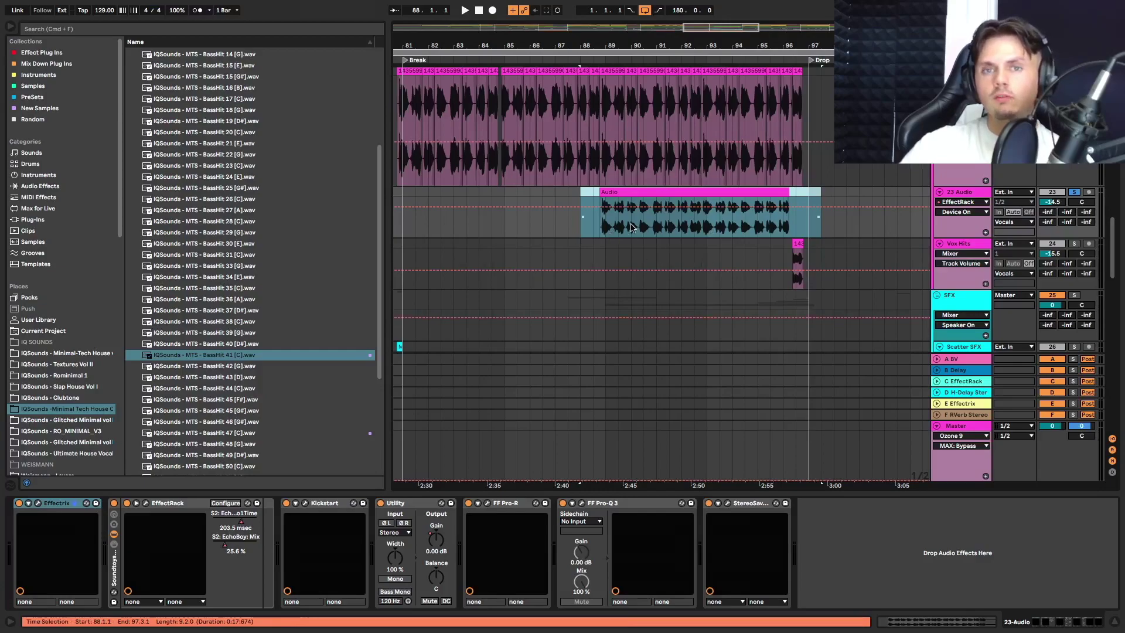
scroll(631, 227, "up", 1)
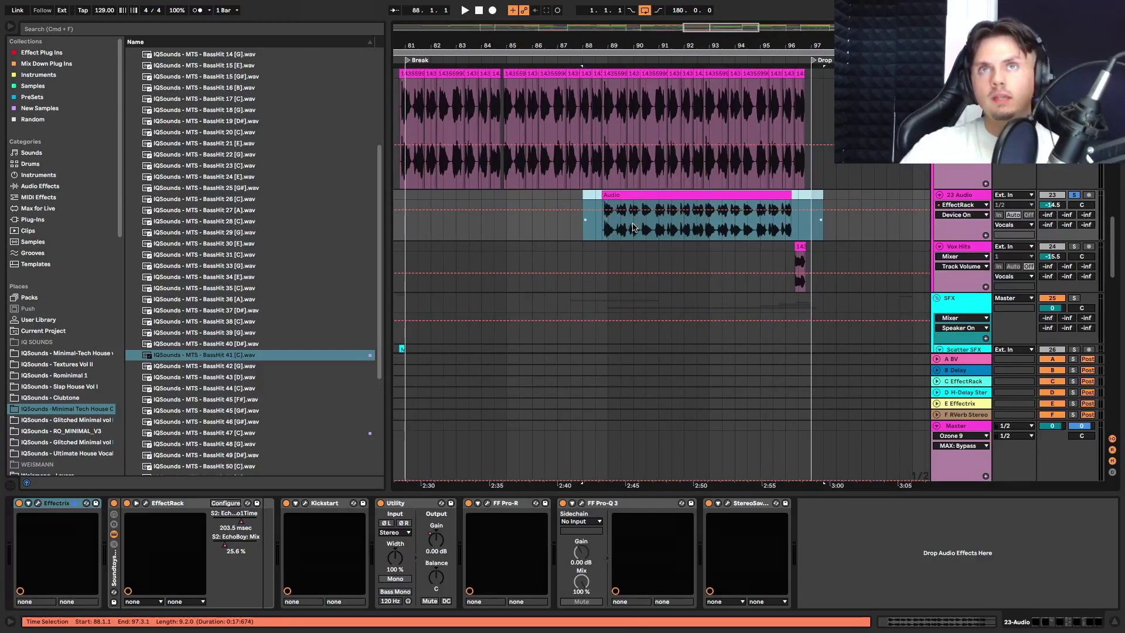
scroll(594, 238, "up", 3)
left_click_drag(594, 186, 830, 200)
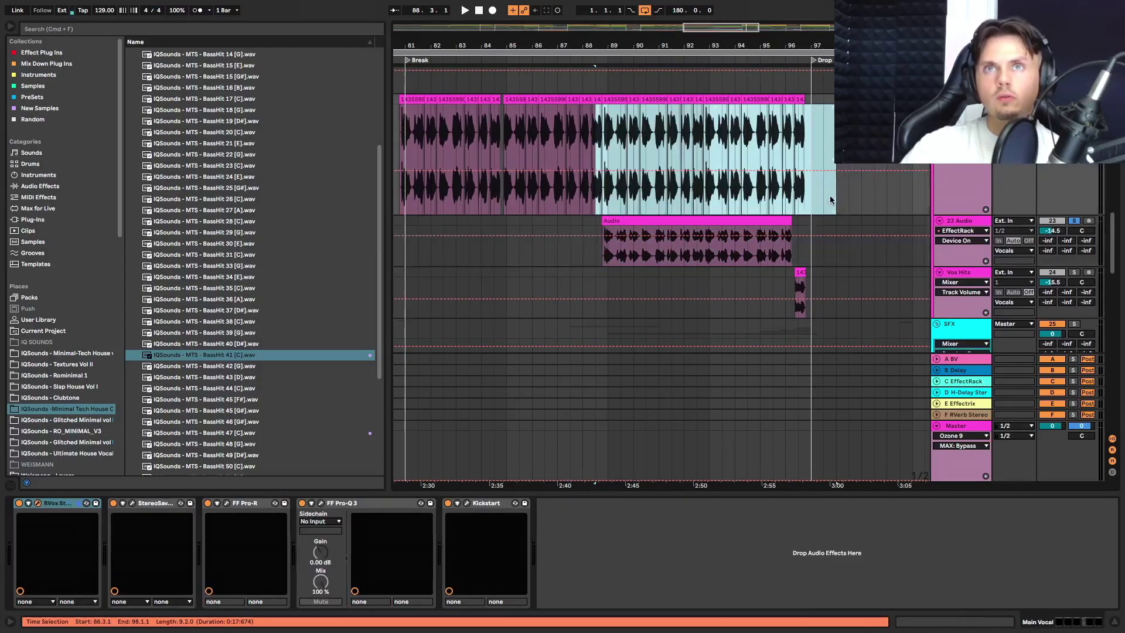
left_click_drag(590, 261, 811, 228)
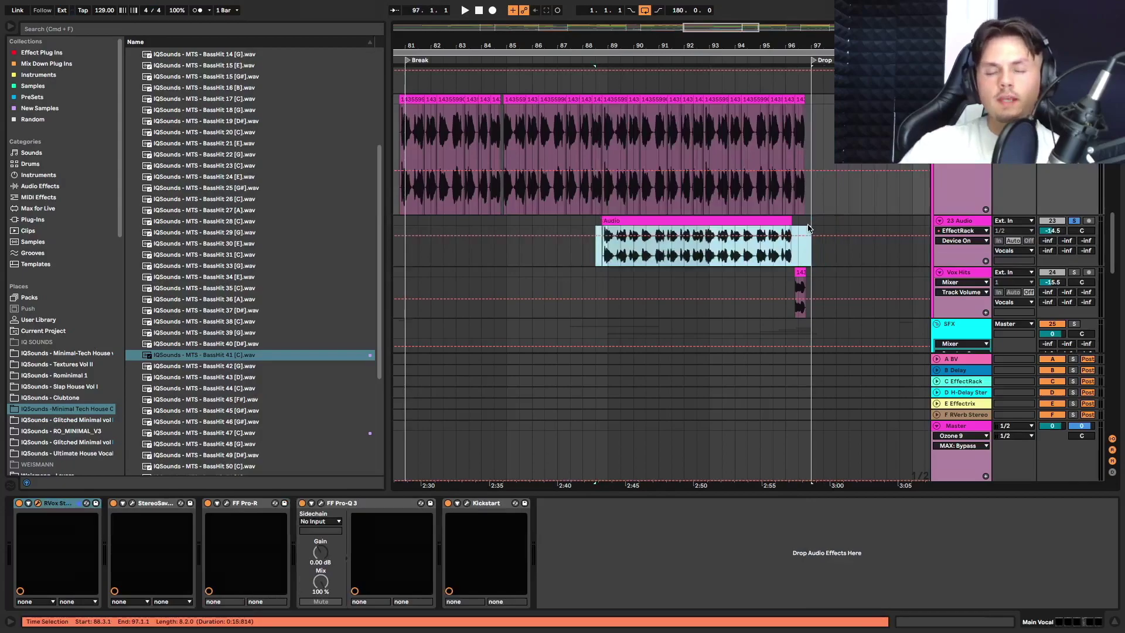
Play the Break vocals from 88.3.1, just before the 23 Audio layer enters beneath the Main Vocal.
scroll(808, 228, "up", 1)
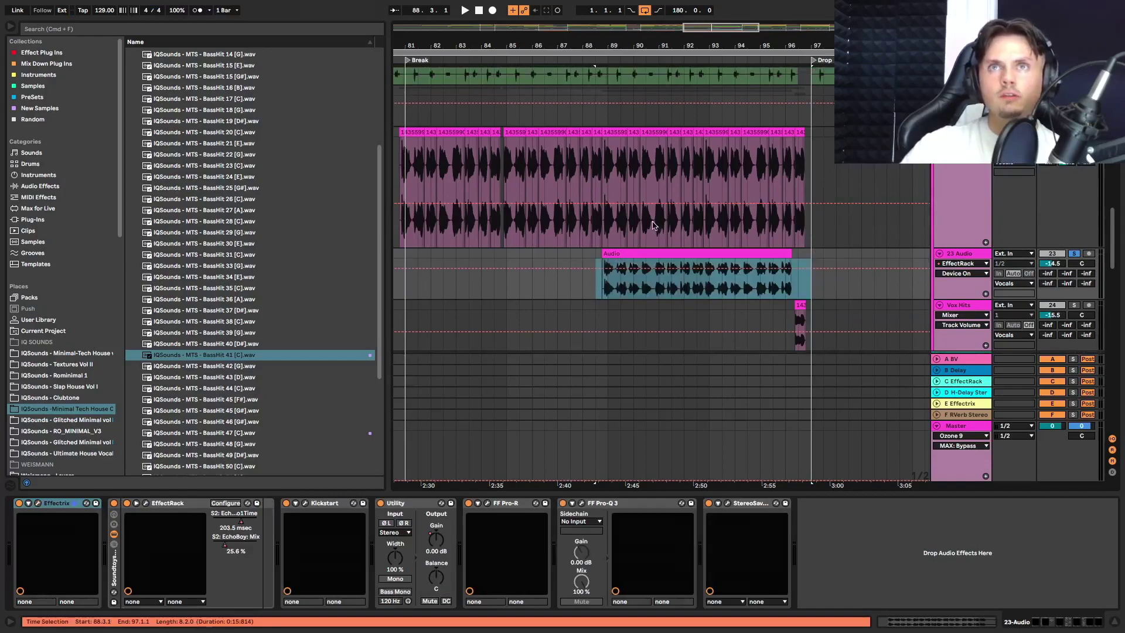
left_click(597, 238)
key("space")
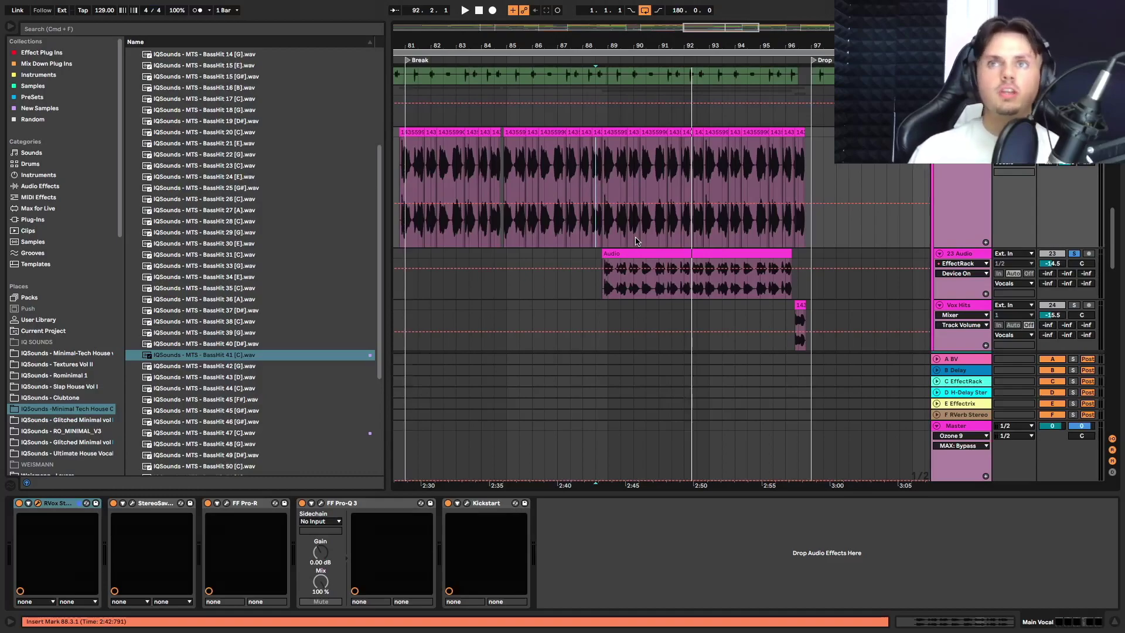
Play the Vox Hits track soloed from bar 96 up to the Drop at bar 97.
scroll(636, 240, "down", 4)
scroll(636, 240, "right", 3)
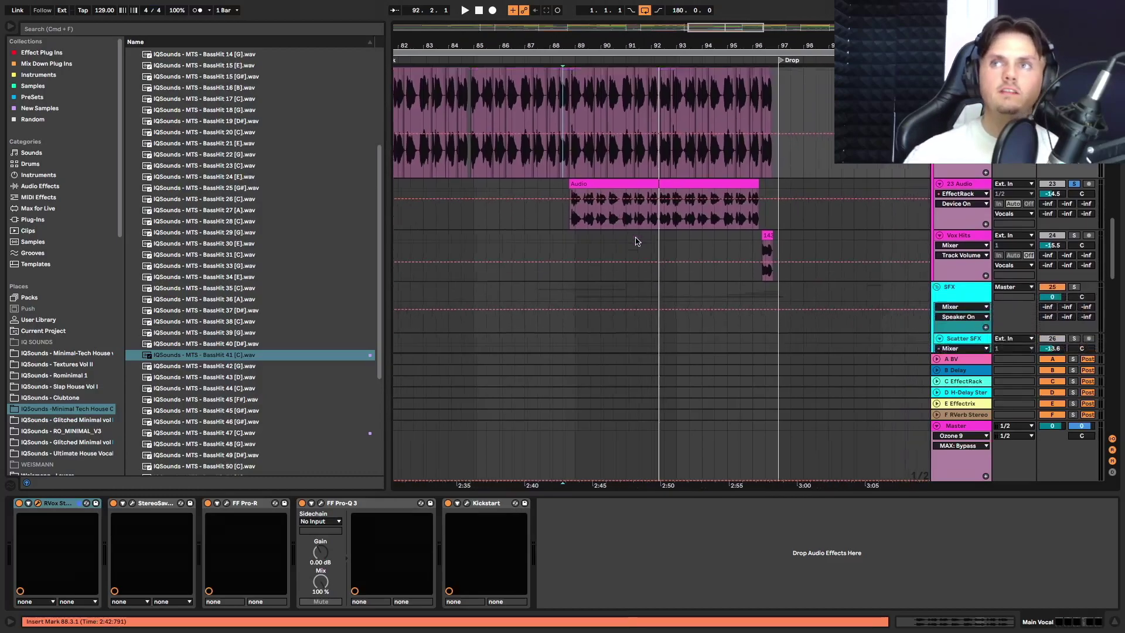
left_click(720, 217)
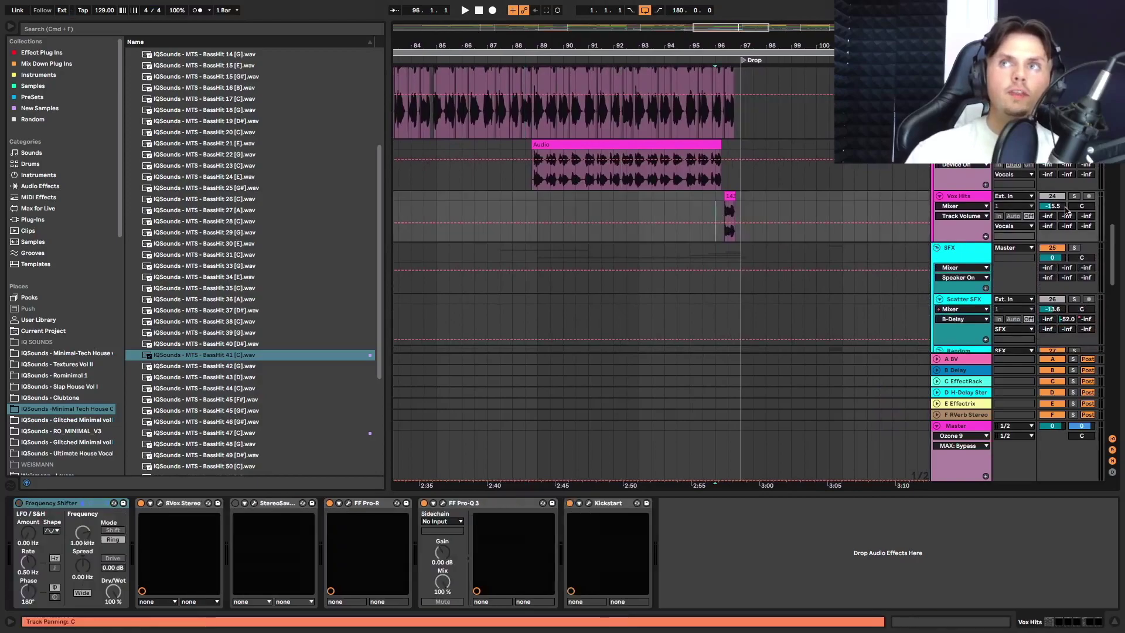
key("space")
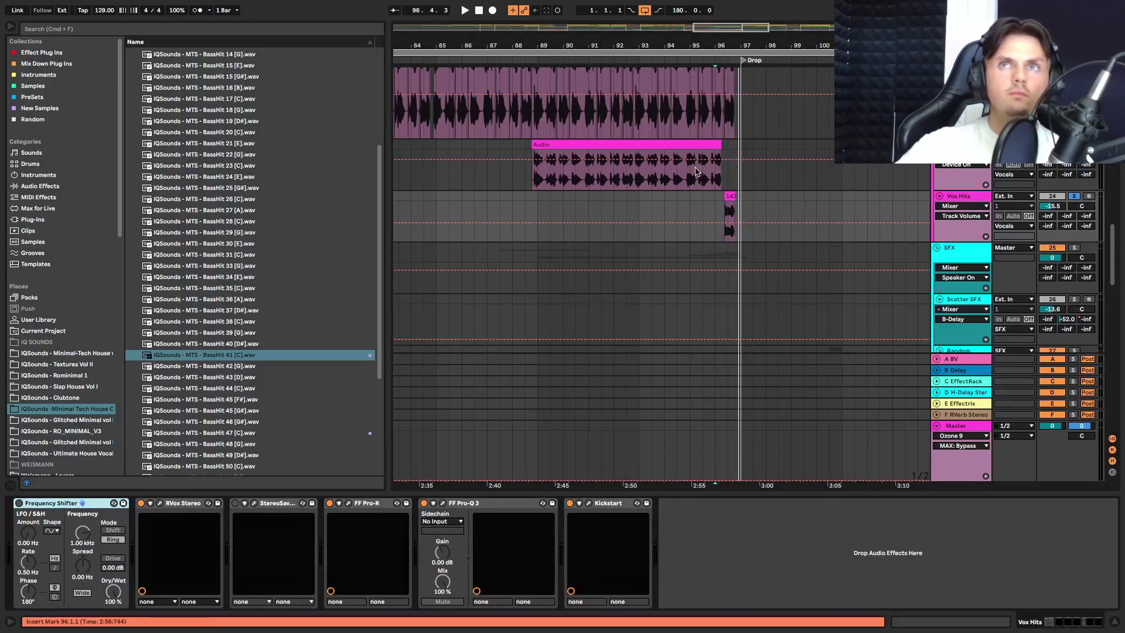
Survey the arrangement from the vocal tracks through the SFX, risers, textures, pads and synth layers around the Break and Drop.
scroll(691, 199, "down", 5)
scroll(686, 182, "up", 5)
scroll(689, 202, "down", 3)
scroll(690, 202, "up", 3)
scroll(689, 202, "right", 4)
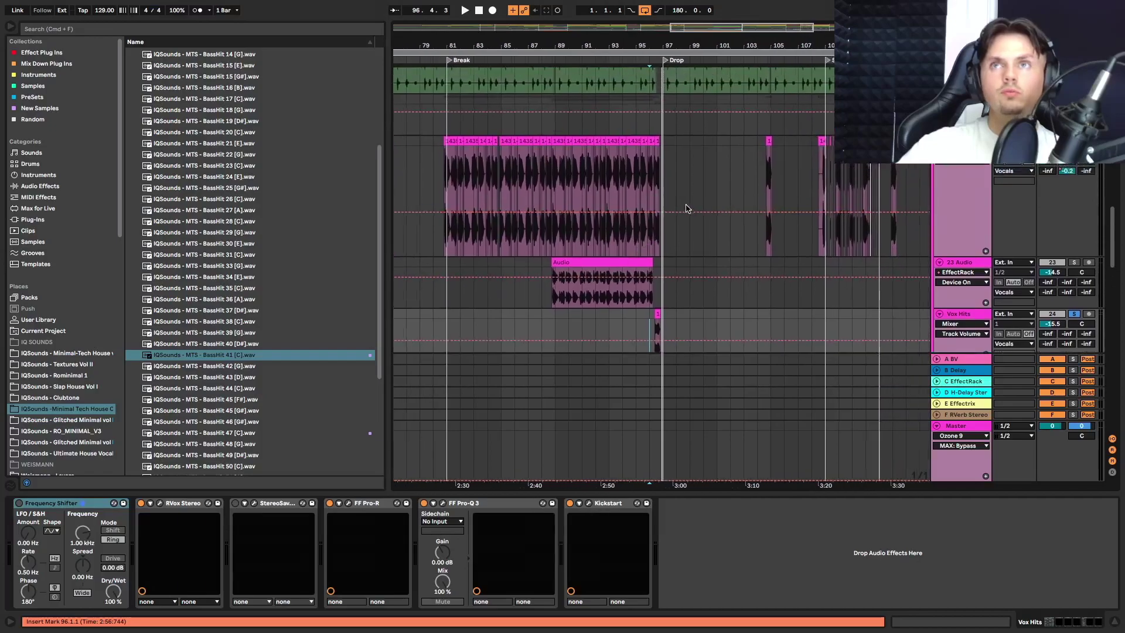
scroll(685, 234, "down", 3)
scroll(630, 312, "down", 1)
scroll(632, 297, "down", 4)
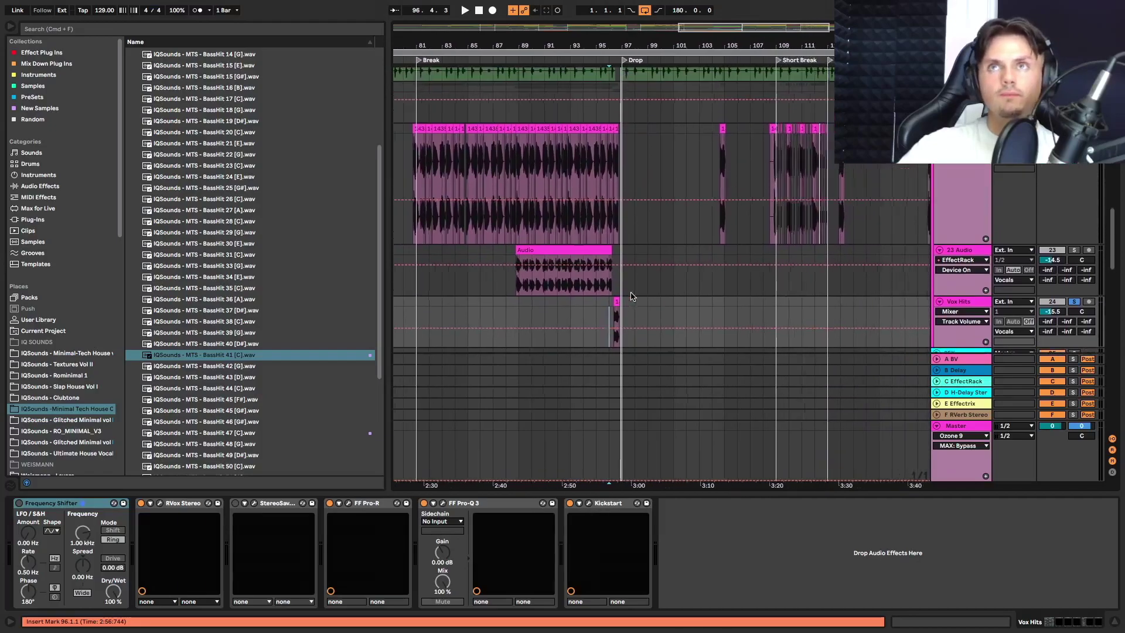
scroll(631, 297, "down", 5)
scroll(632, 295, "down", 5)
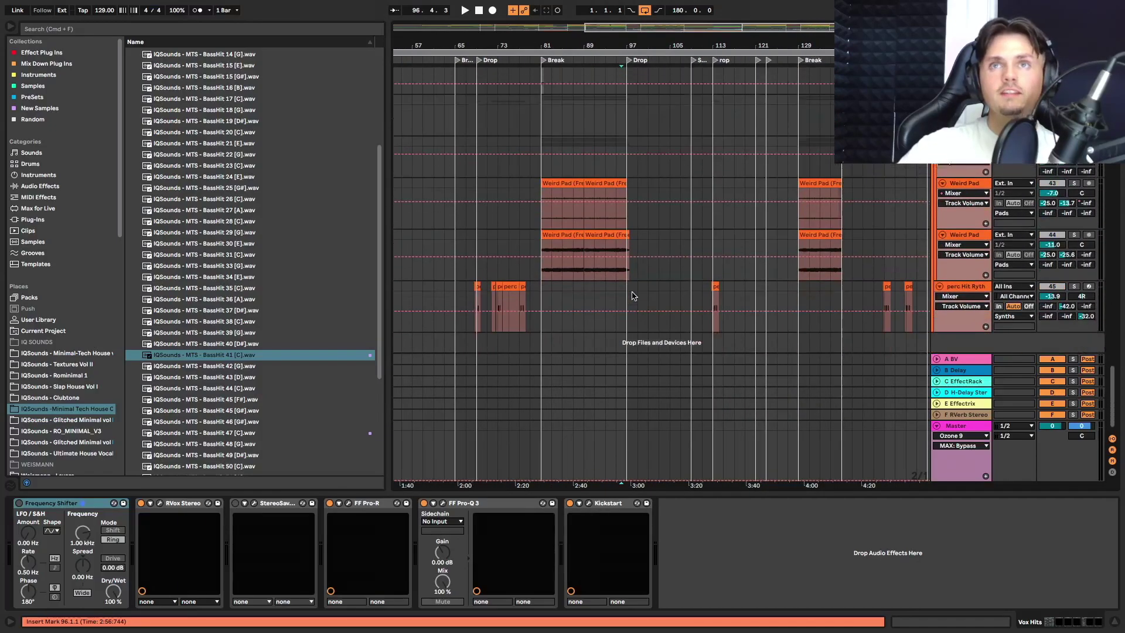
scroll(633, 296, "up", 12)
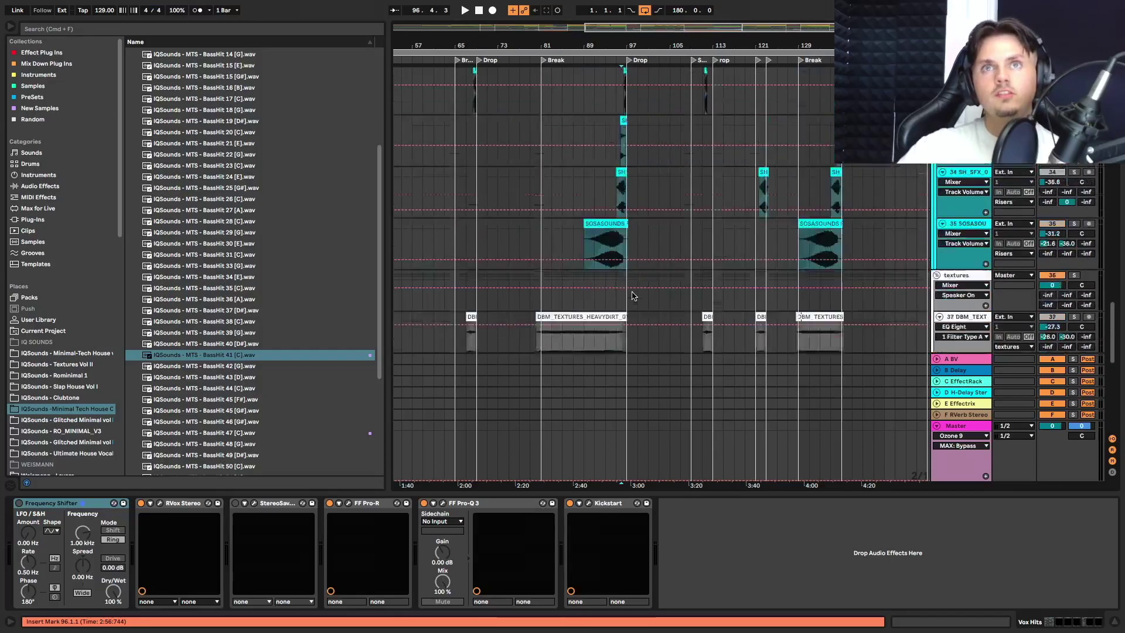